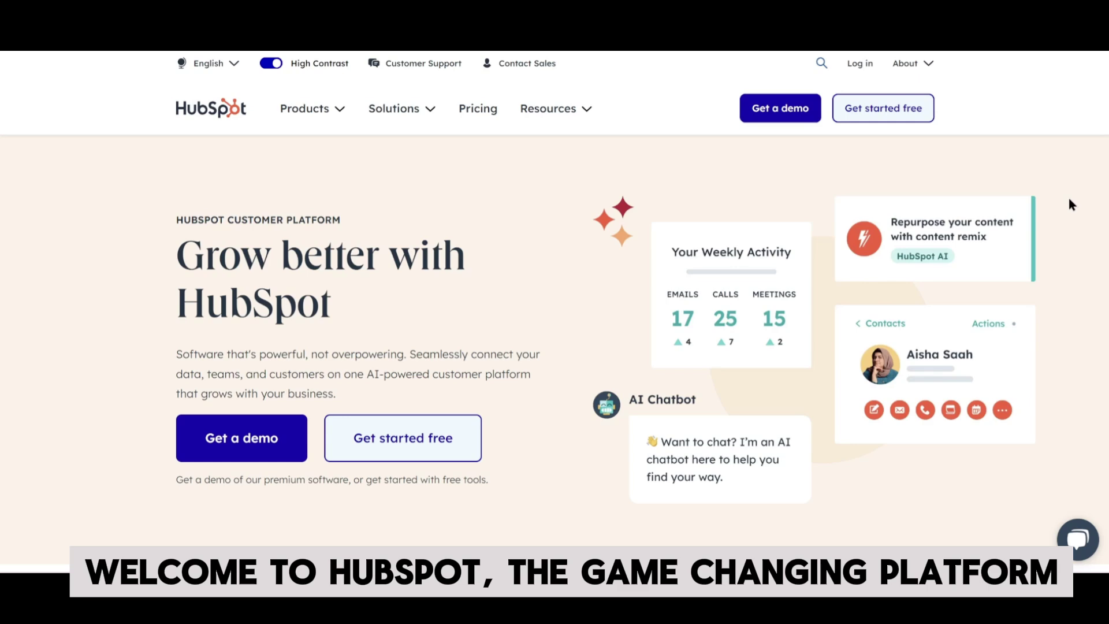
Scroll through the homepage product overview, then show the Products and Solutions menus
scroll(1068, 199, "down", 10)
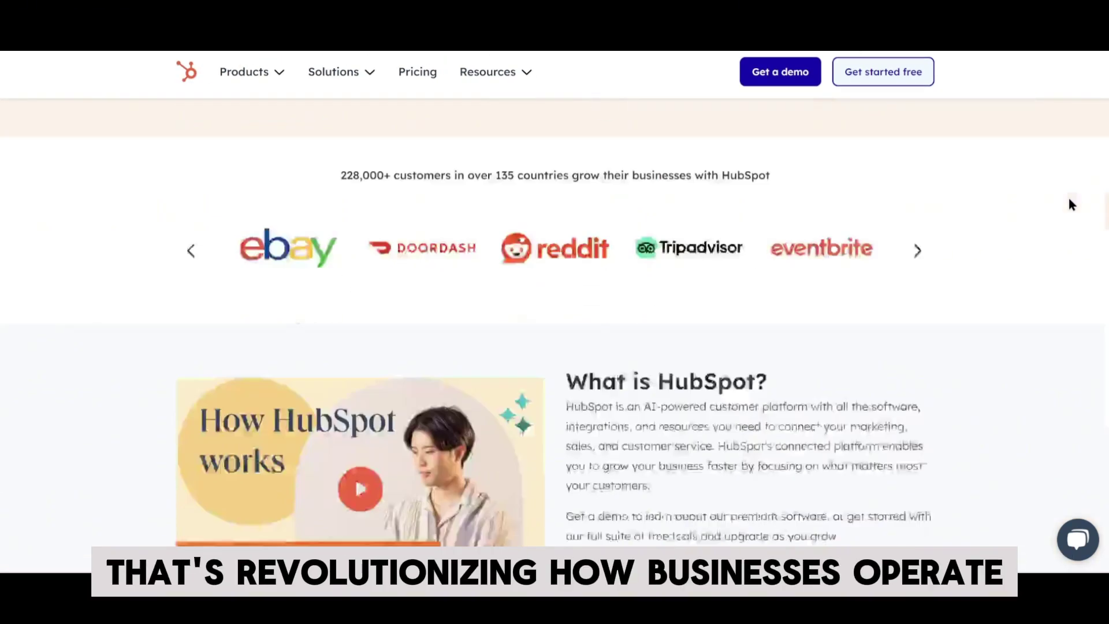
scroll(1069, 198, "down", 7)
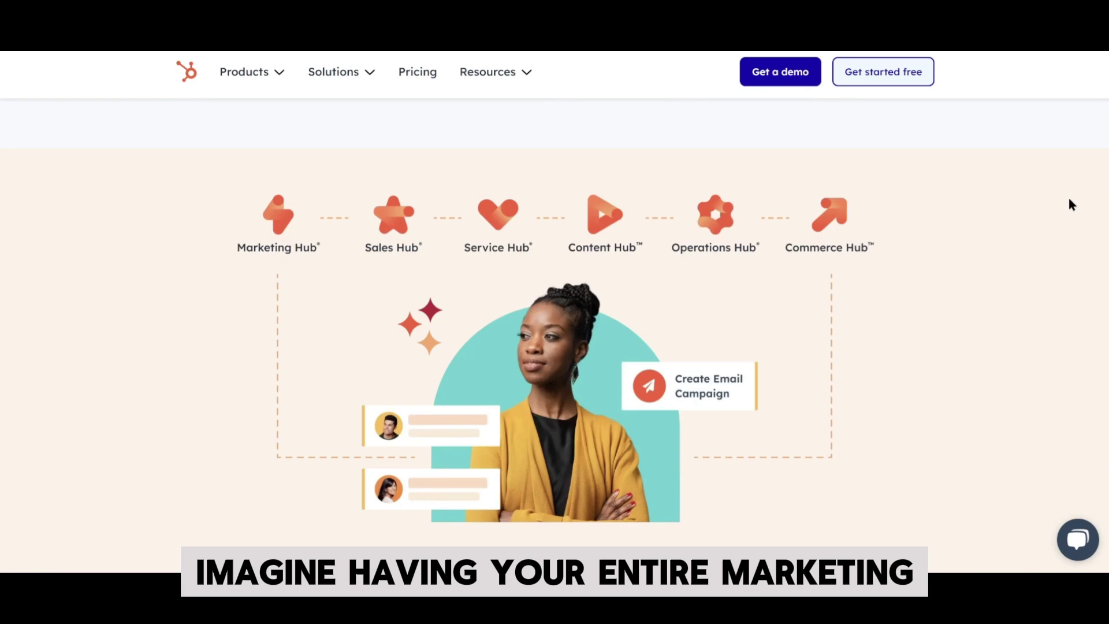
scroll(1069, 200, "down", 1)
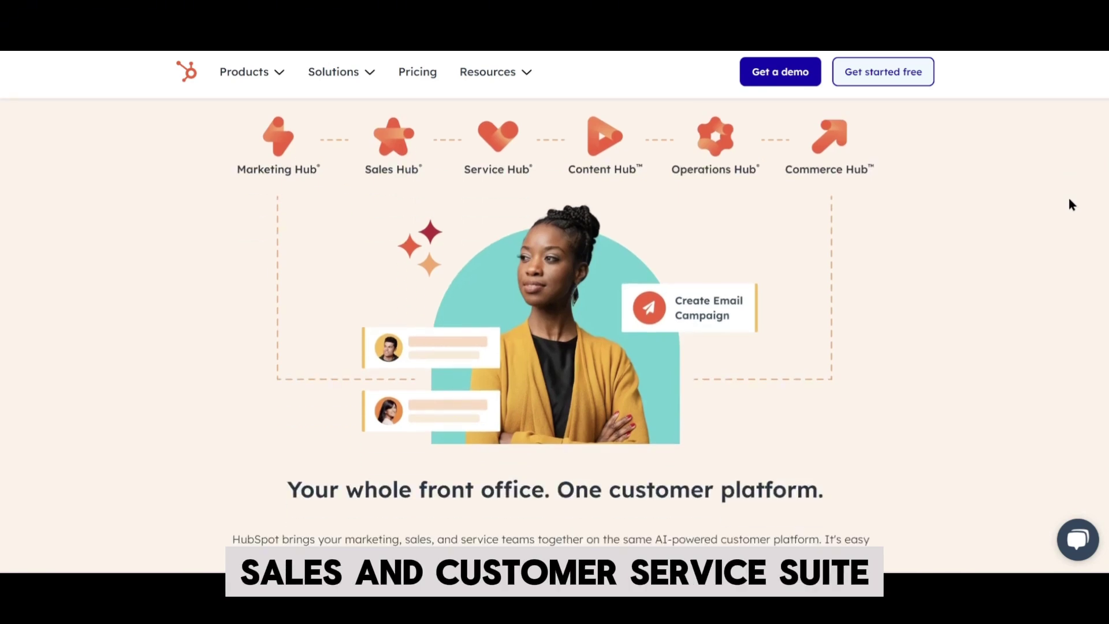
scroll(1069, 198, "down", 15)
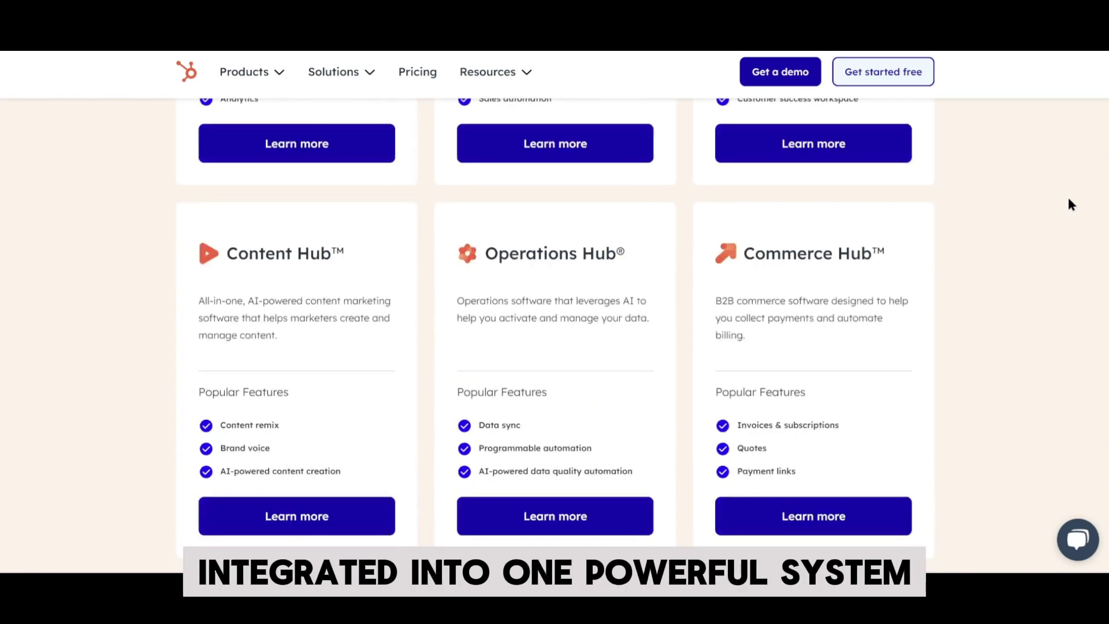
scroll(1068, 199, "down", 15)
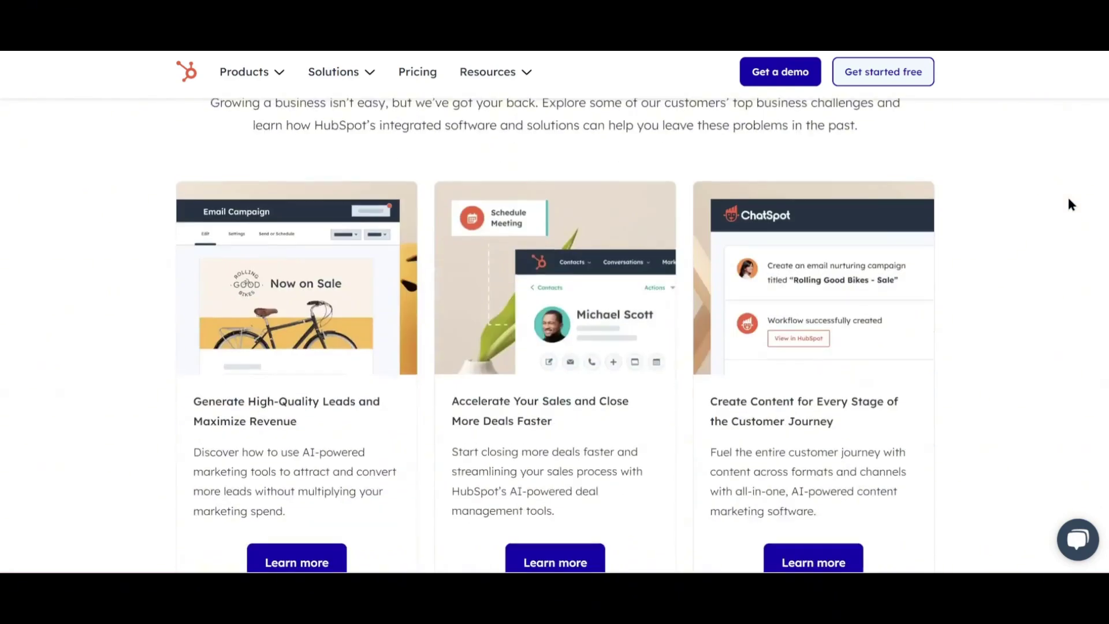
left_click(276, 74)
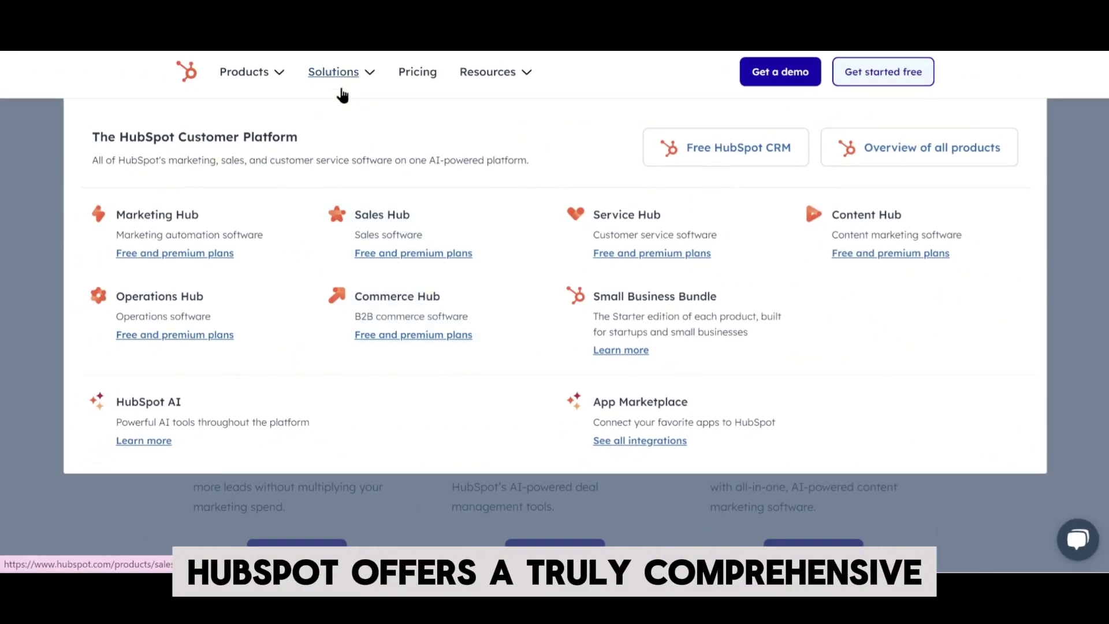
left_click(355, 75)
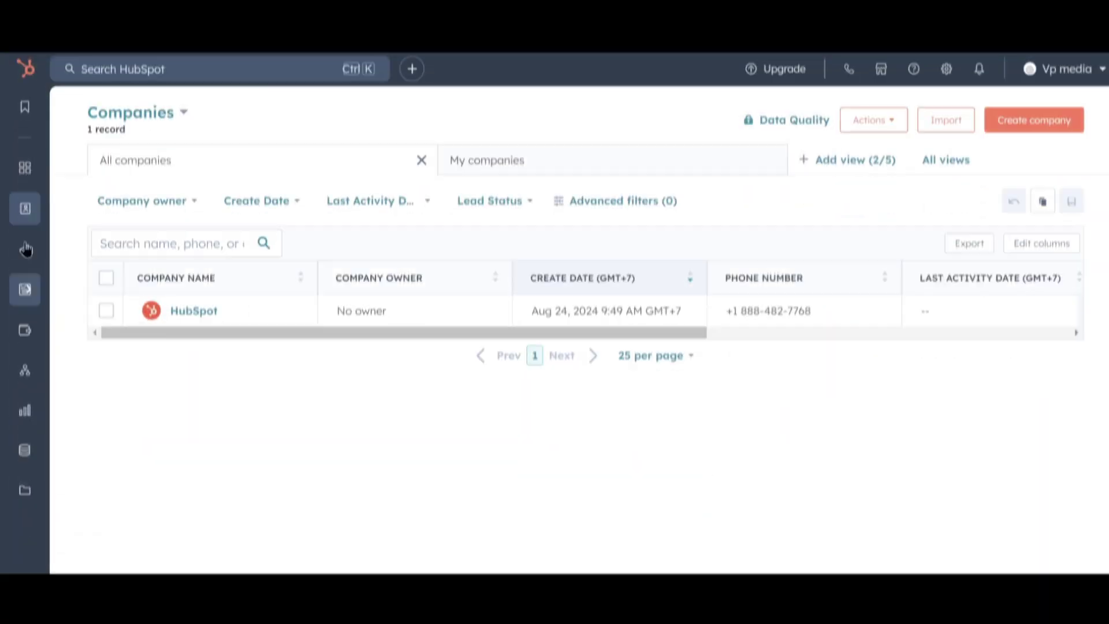
View contacts under Open opportunities, then reach the sign-up question asking for industry
mouse_move(57, 215)
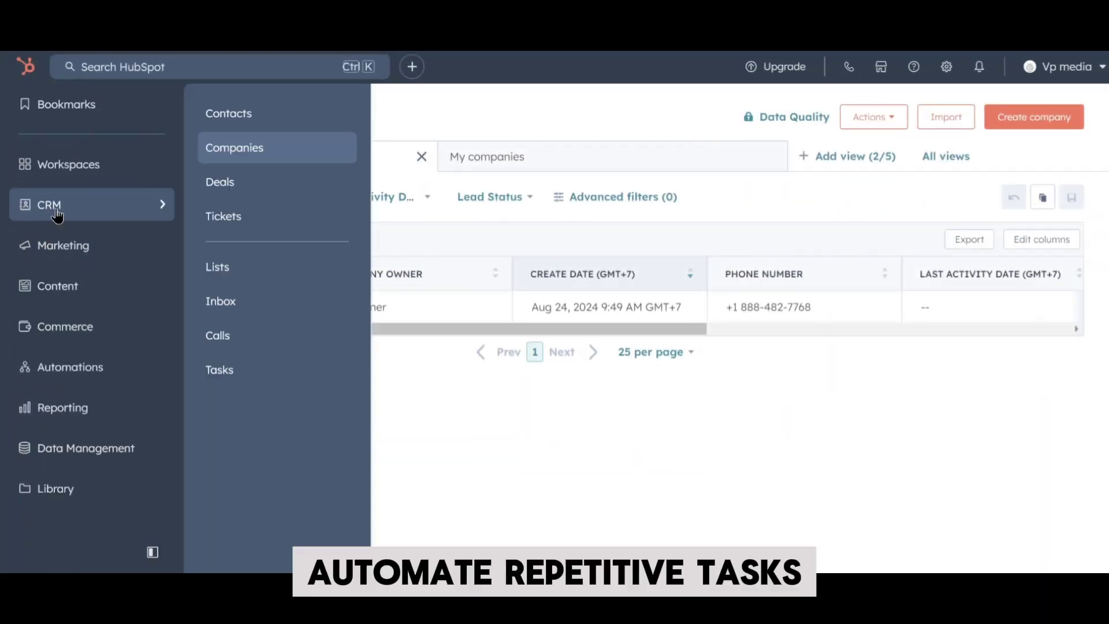
left_click(292, 123)
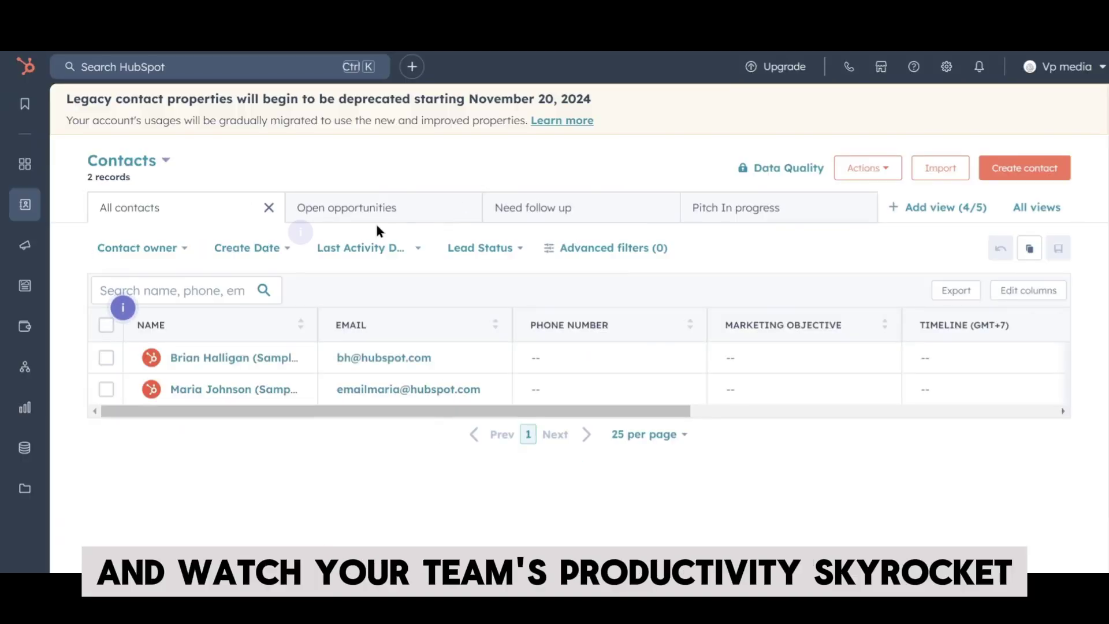
left_click(407, 217)
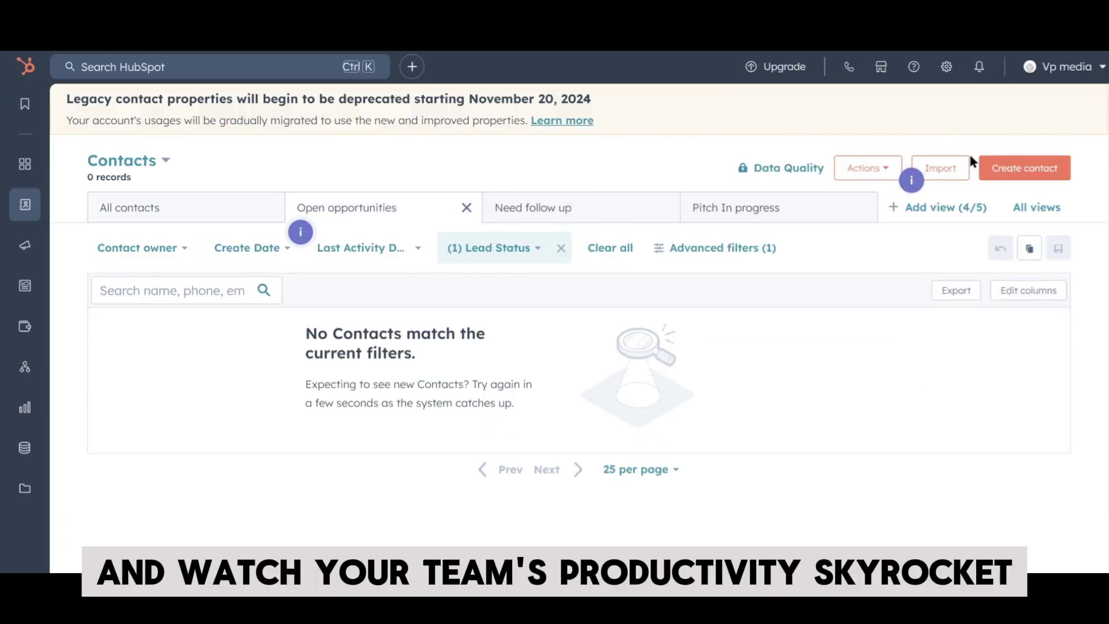
mouse_move(142, 206)
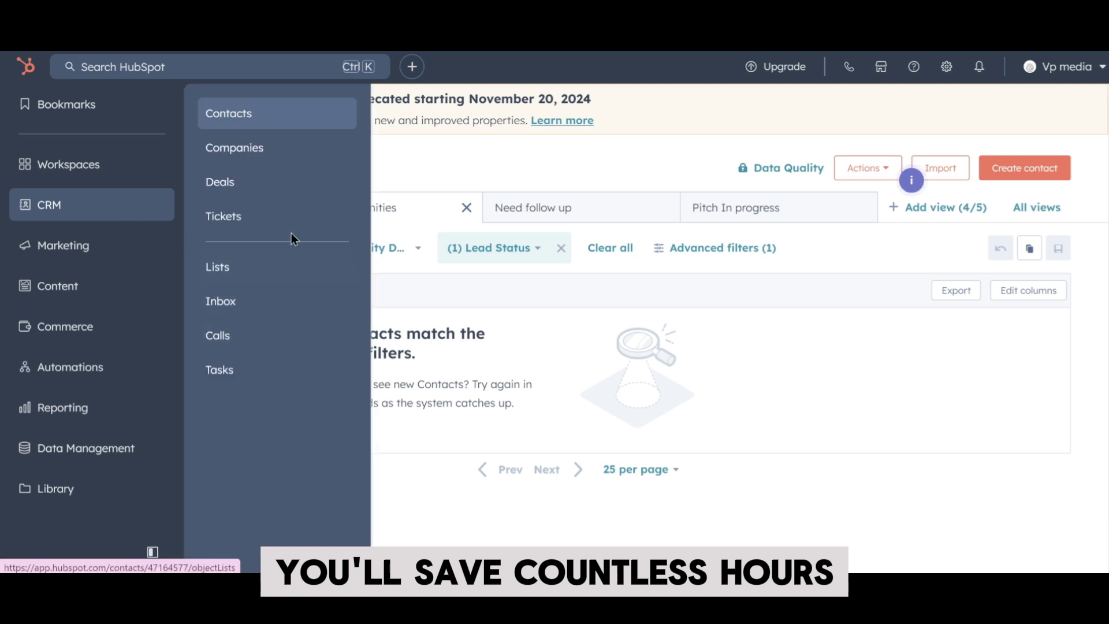
mouse_move(119, 237)
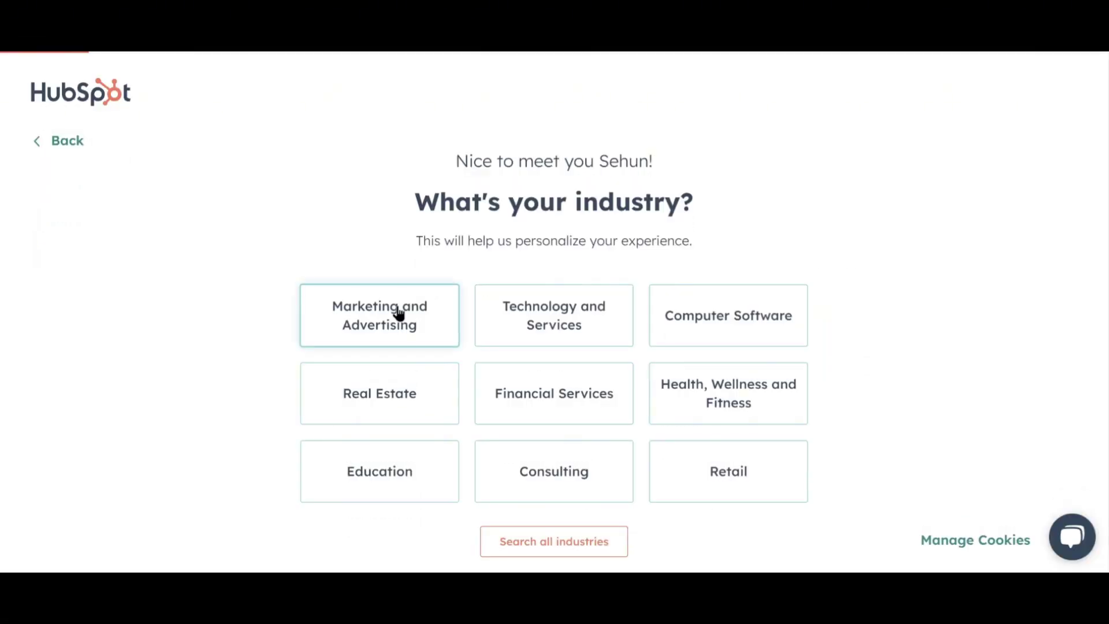
Choose Marketing and Advertising industry, Executive Team role, the suggested company name, and 6 to 10 employees
left_click(397, 314)
left_click(537, 318)
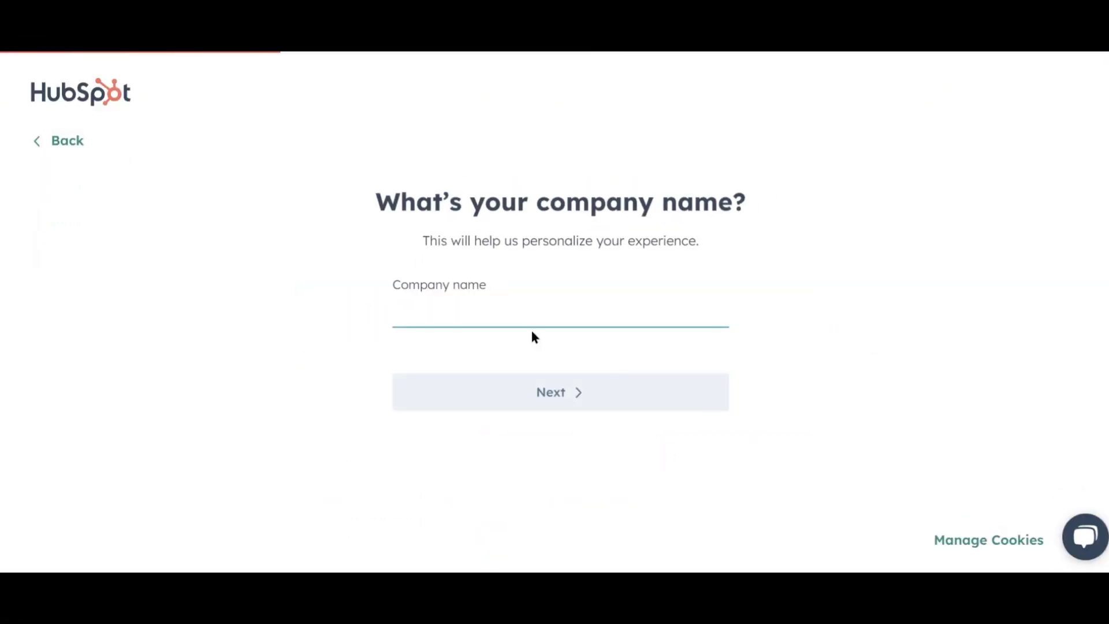
type("M")
left_click(528, 351)
left_click(522, 391)
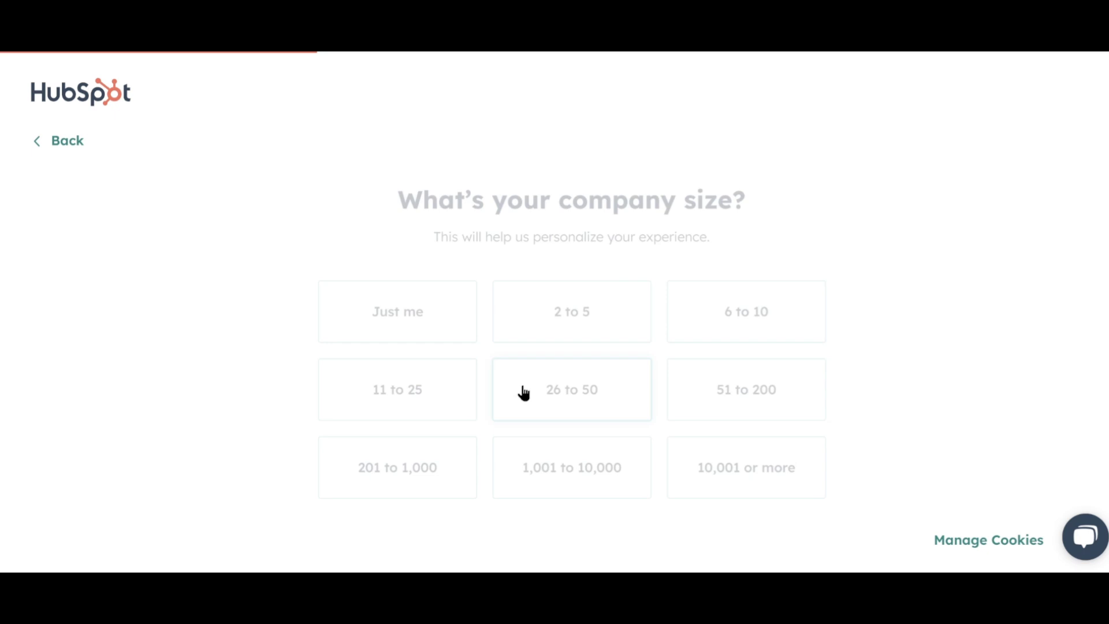
left_click(677, 303)
Enter website mikeshareai.com, create the account with United States hosting, and pick the sales pipeline goal
type("mikeshareai.com")
left_click(556, 395)
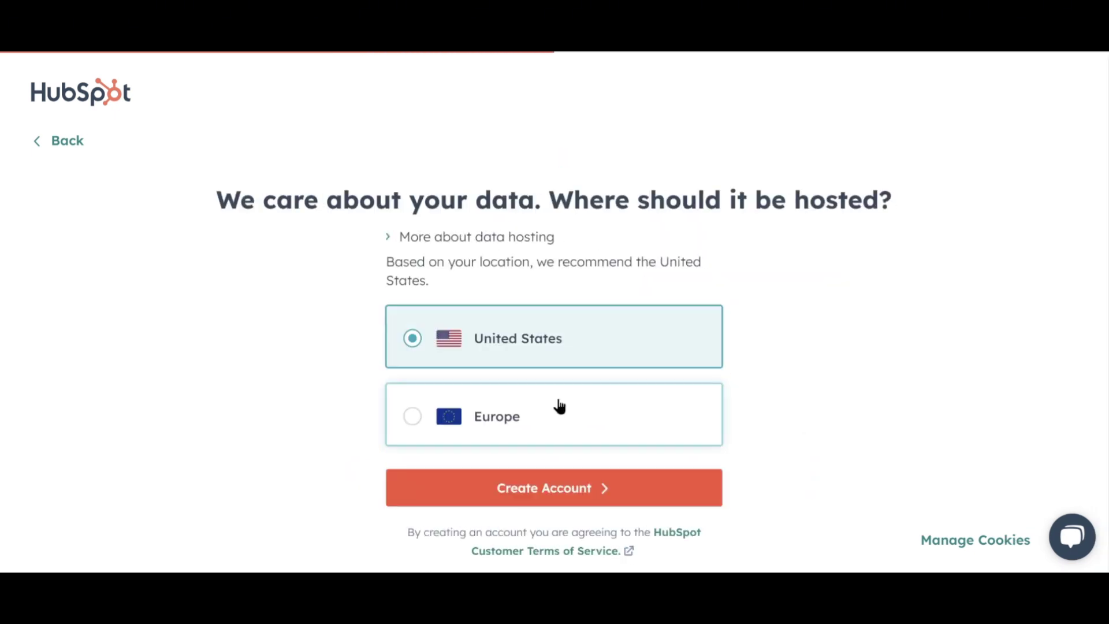
left_click(554, 484)
left_click(485, 248)
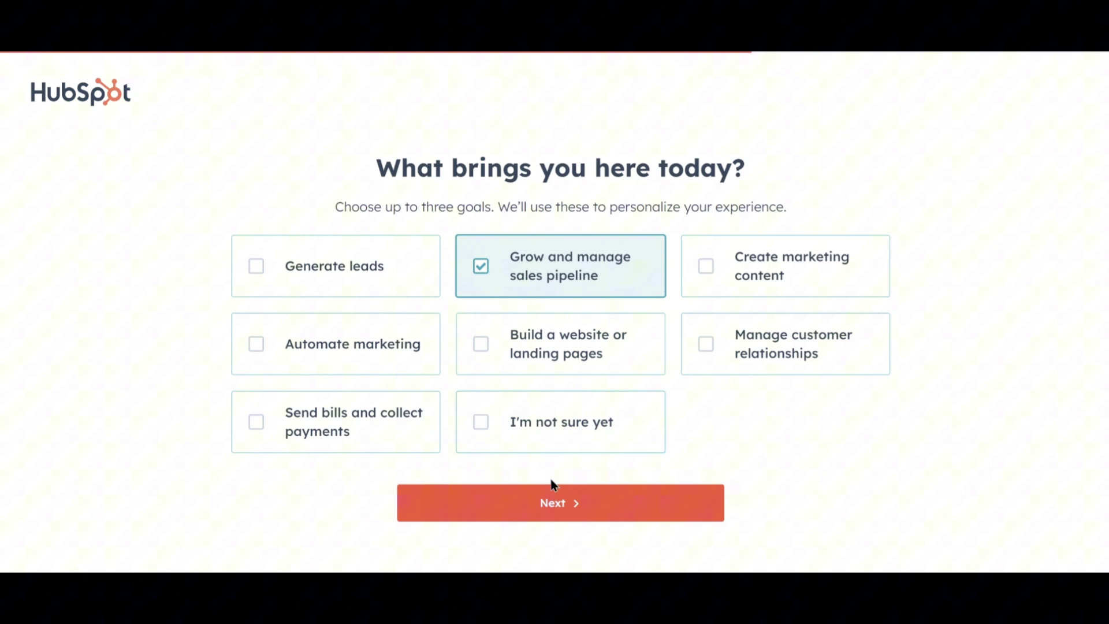
left_click(555, 486)
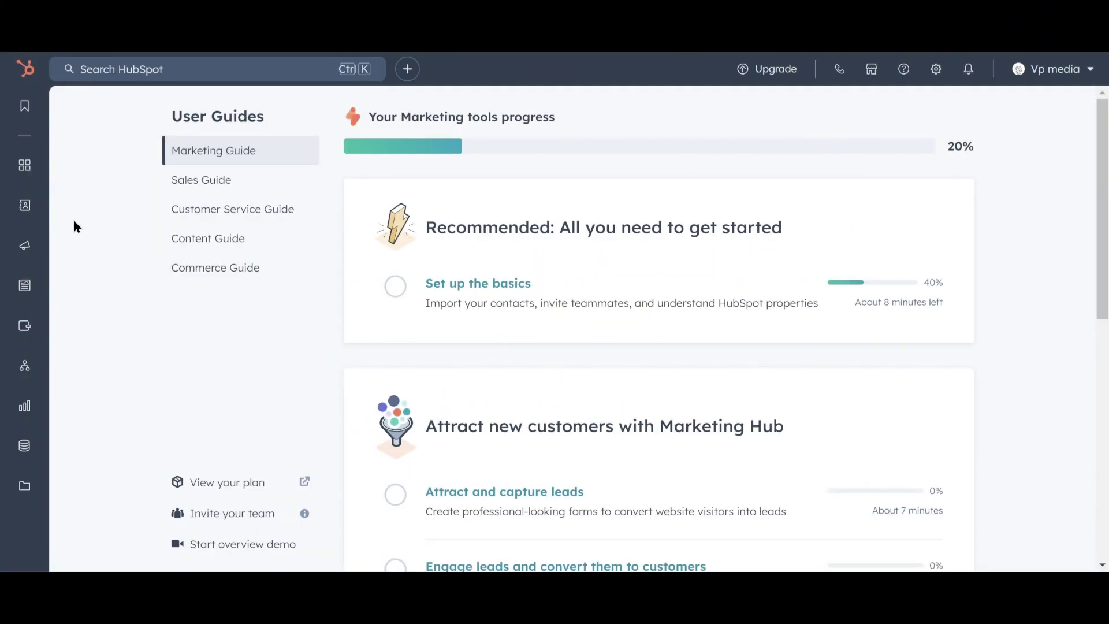
Open Contacts from the sidebar's CRM flyout to list the two sample contacts
mouse_move(3, 153)
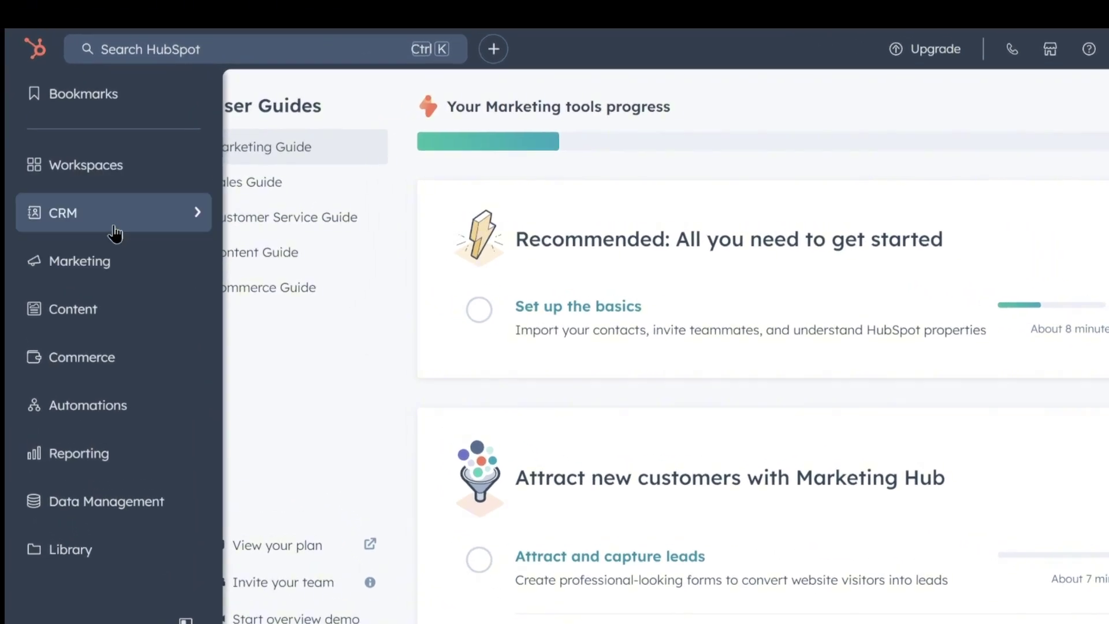
mouse_move(196, 222)
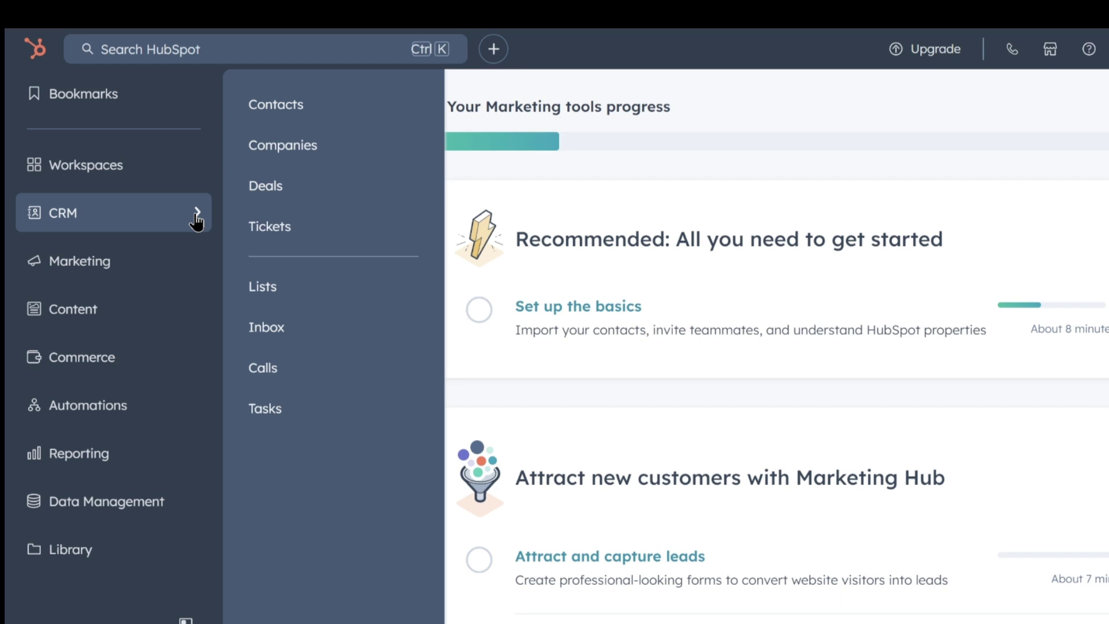
left_click(358, 110)
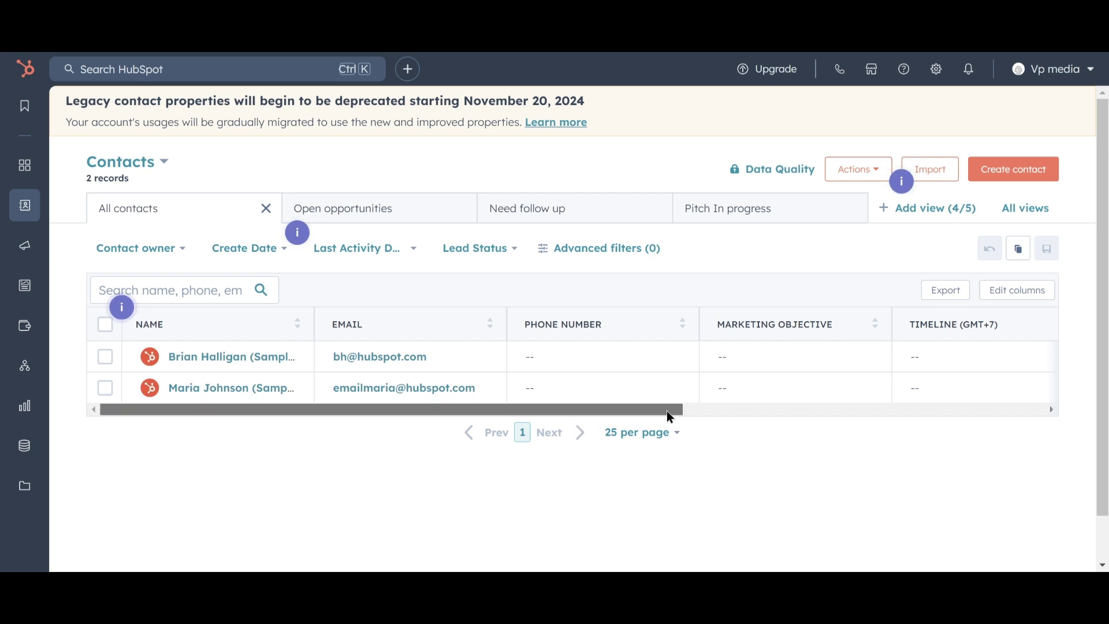
Add Job Title as a visible column in the contacts table
left_click_drag(668, 415, 1057, 407)
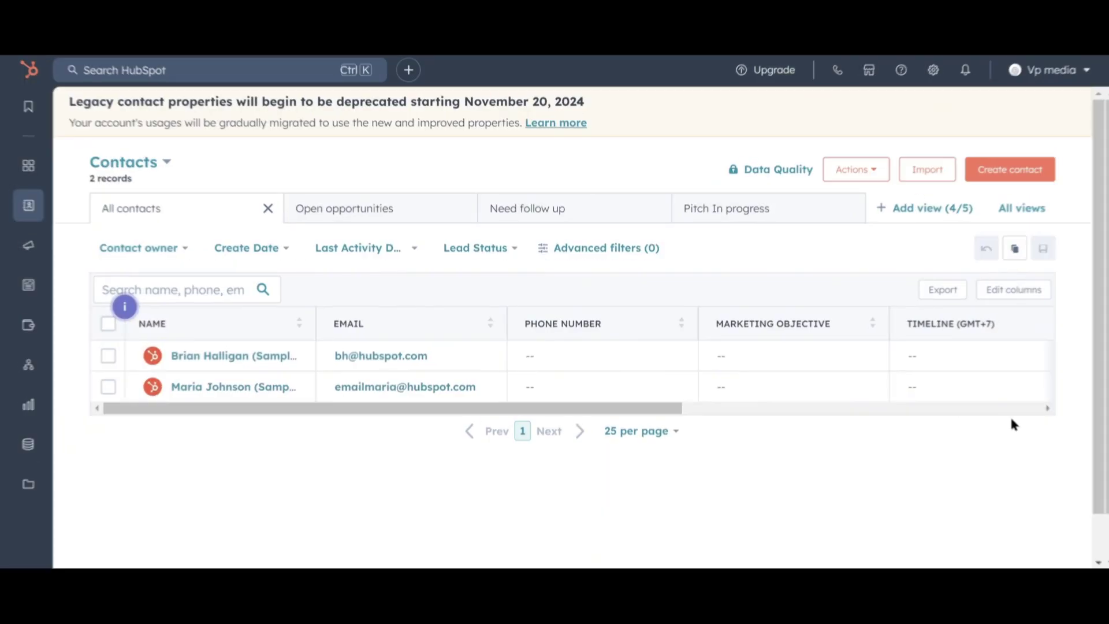
left_click(1028, 293)
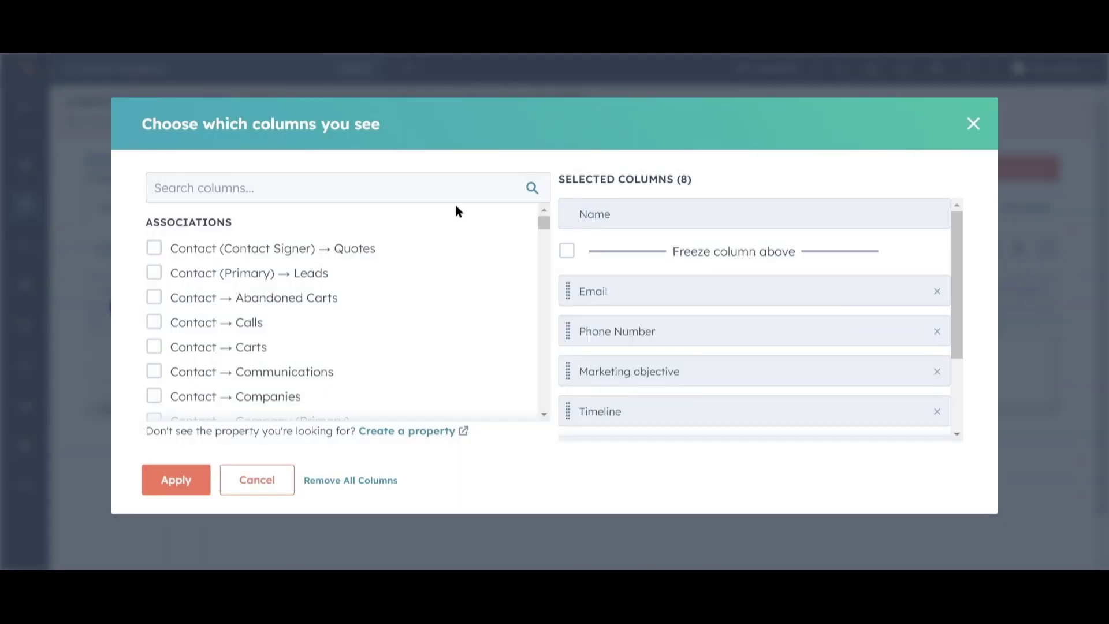
left_click(463, 191)
type("jo")
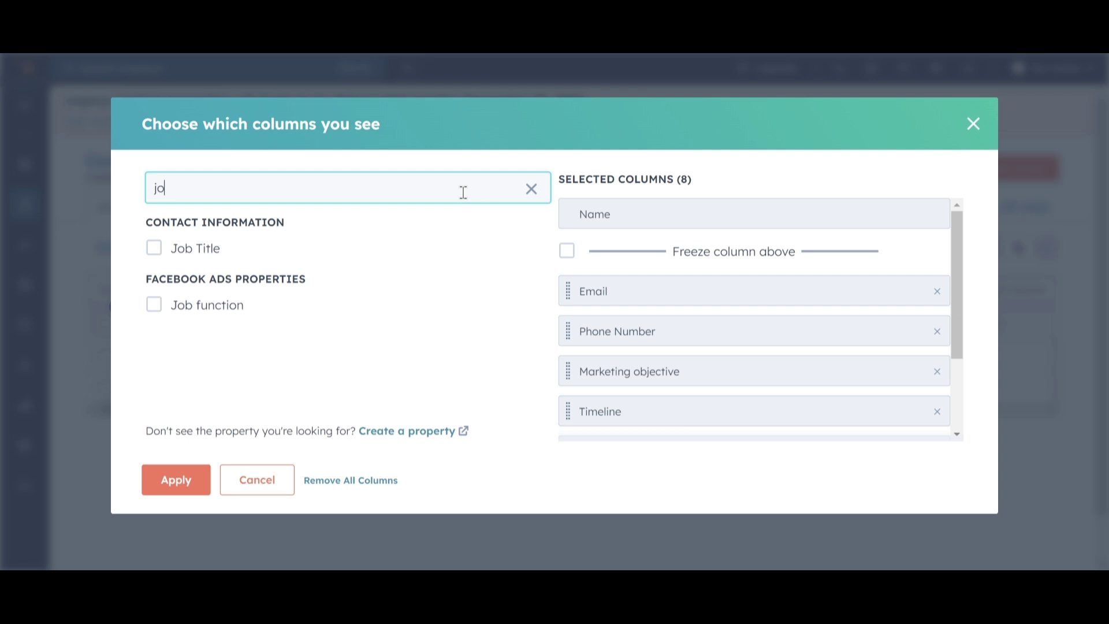
left_click(154, 248)
left_click(185, 487)
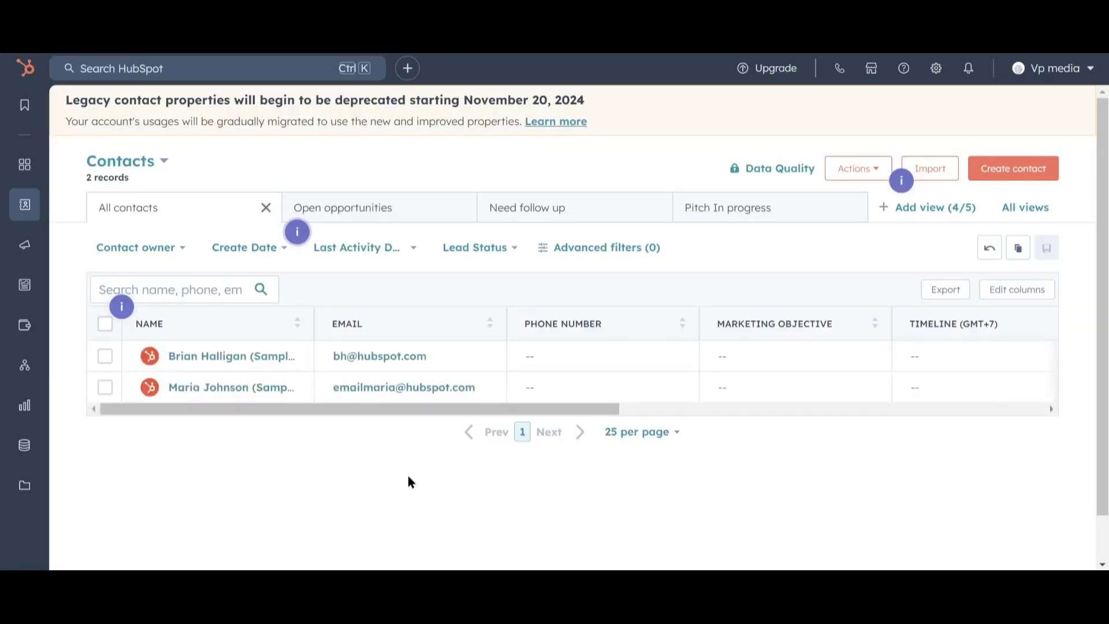
Sort contacts by Job Title and move that column beside Marketing Objective
left_click_drag(563, 410, 983, 418)
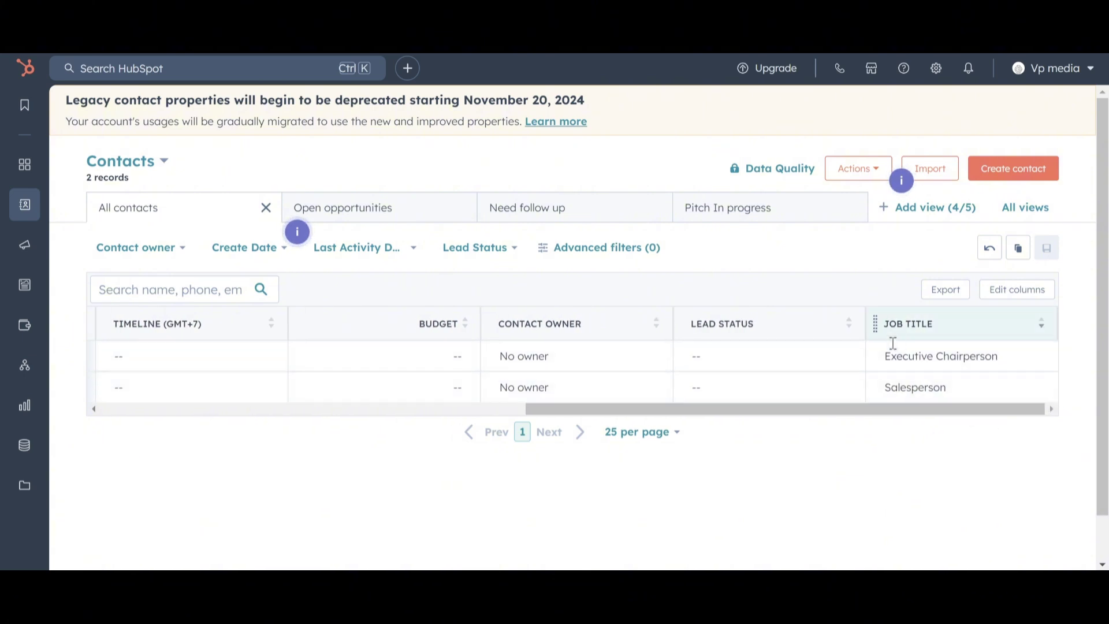
left_click(876, 314)
left_click_drag(888, 330, 113, 323)
left_click_drag(543, 408, 109, 459)
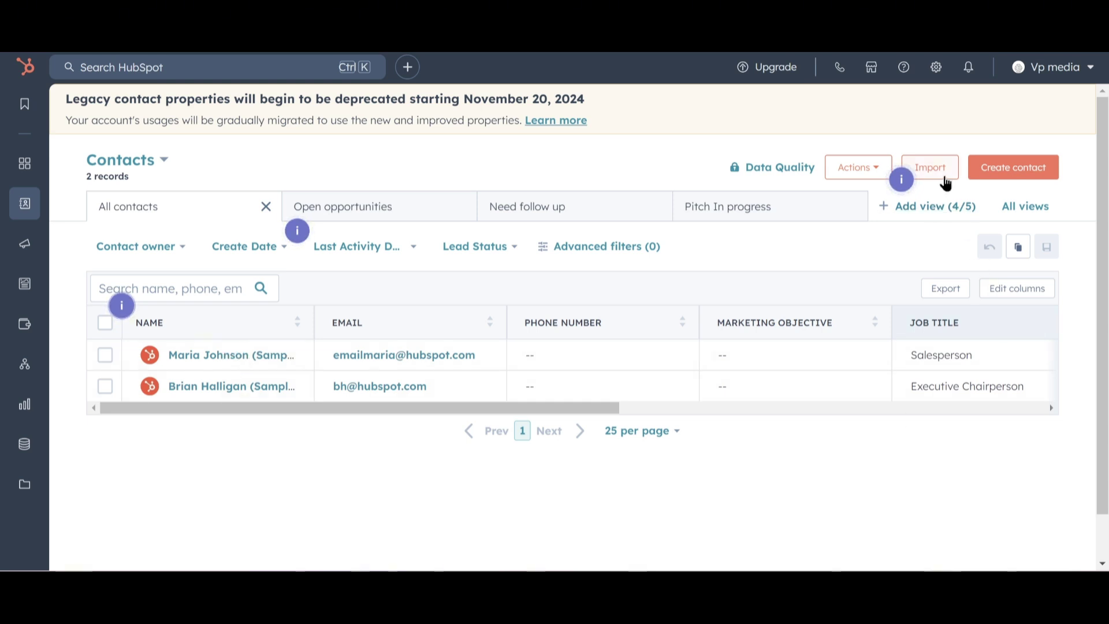
Dismiss the Create contact form and go to the contact Imports page instead
left_click(1026, 173)
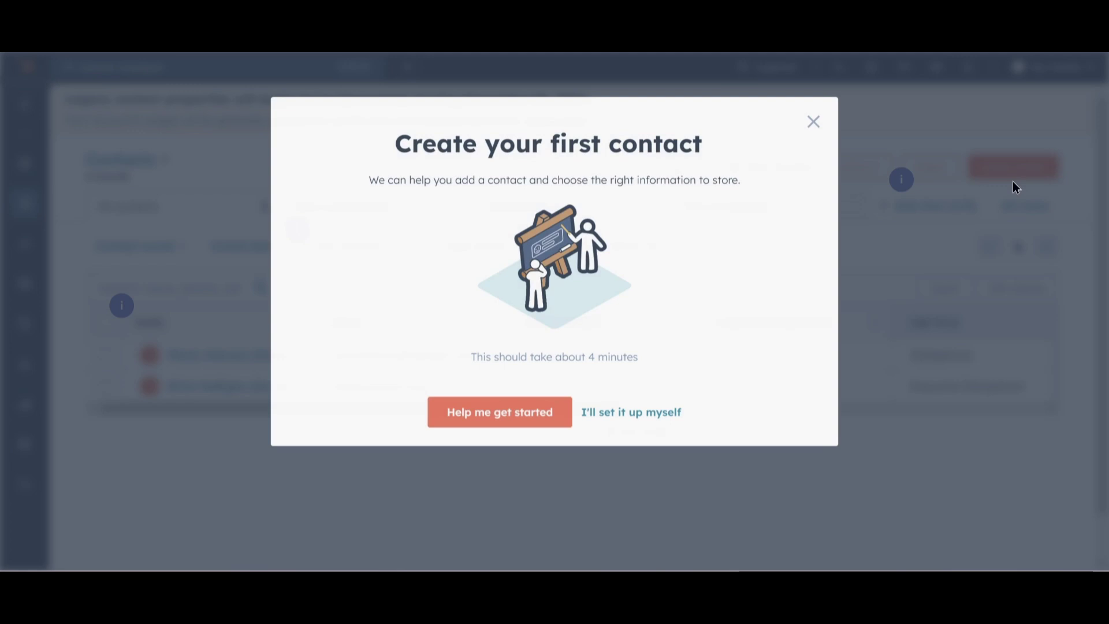
left_click(814, 121)
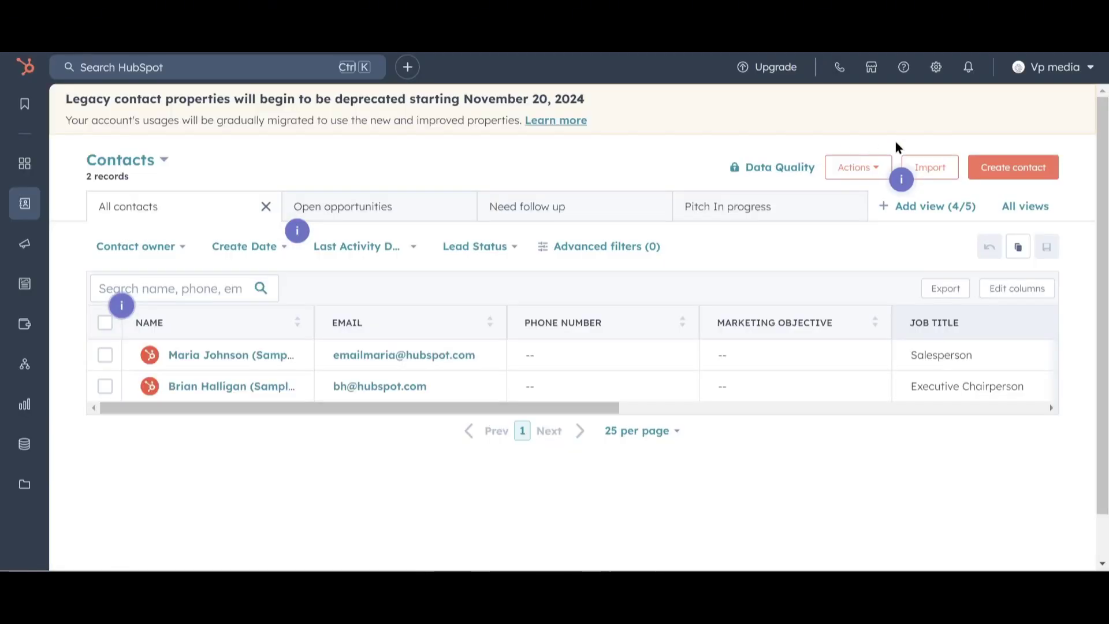
left_click(931, 174)
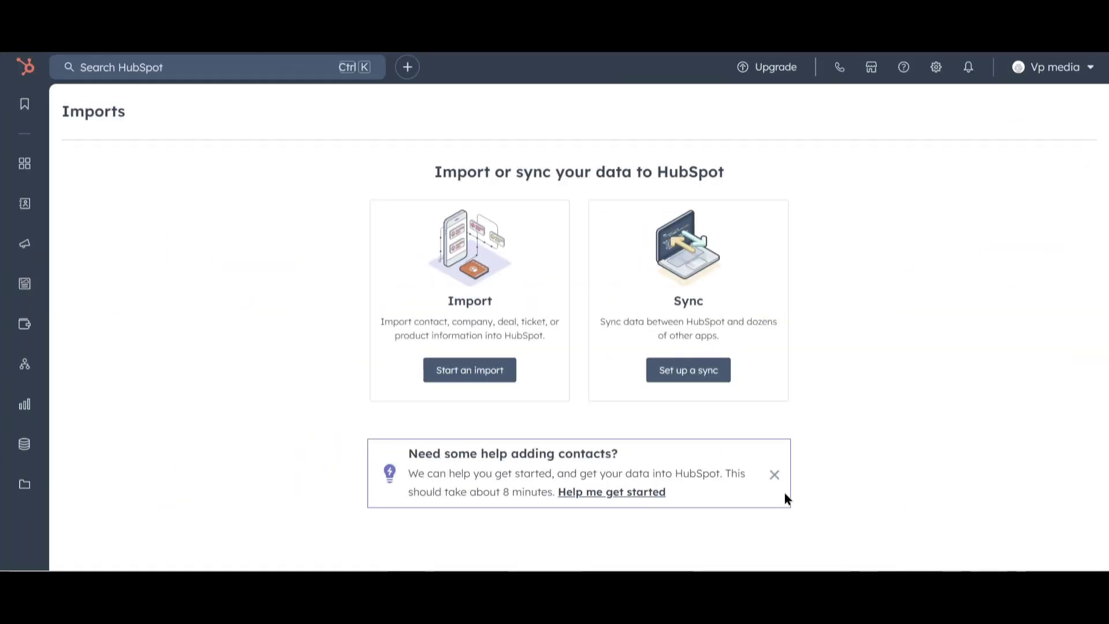
Start a file-from-computer import covering Companies and Contacts, advancing to the upload step
left_click(489, 382)
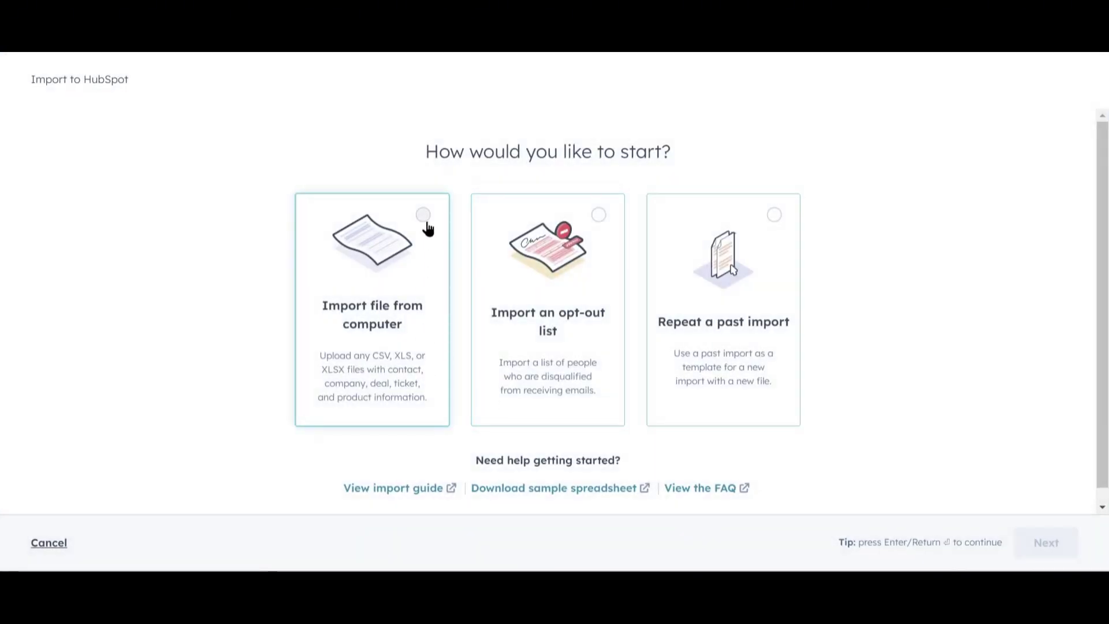
left_click(427, 228)
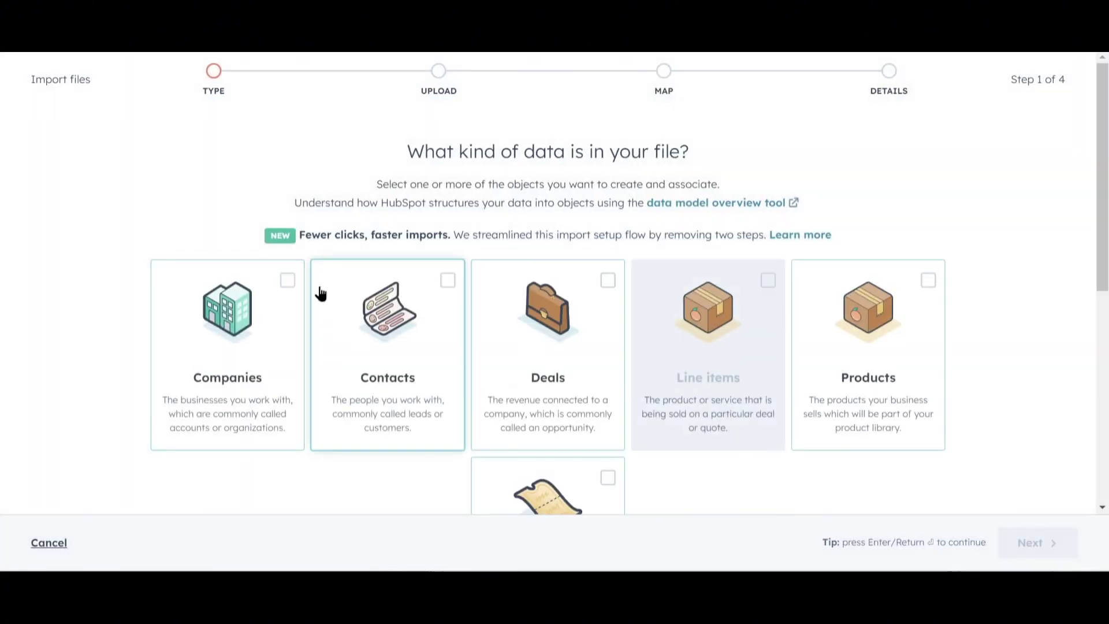
left_click(288, 289)
left_click(450, 283)
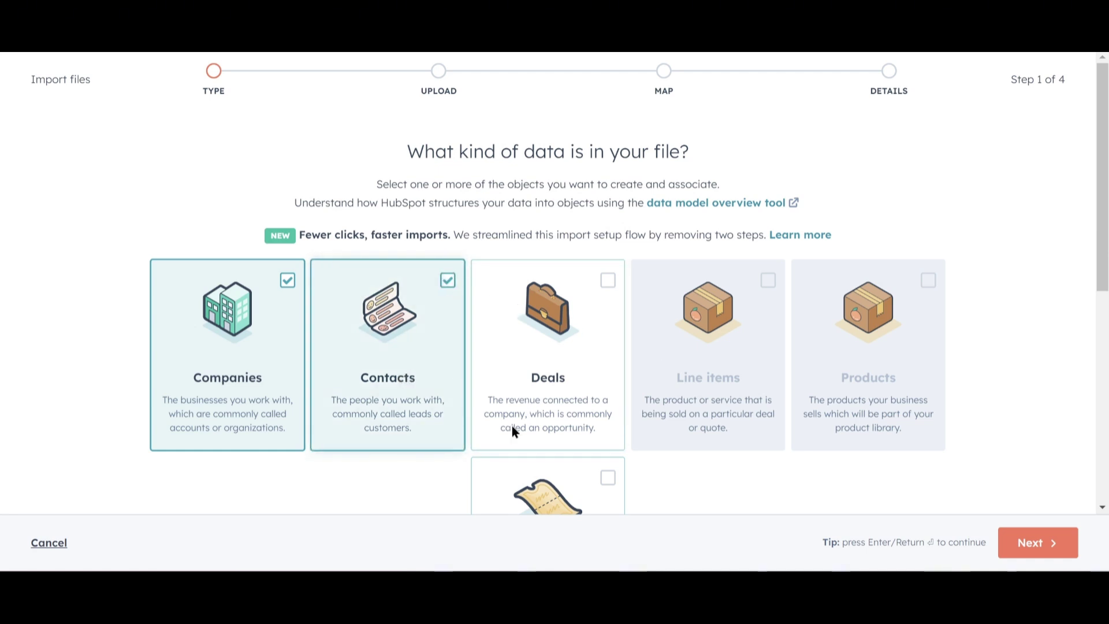
left_click(1038, 544)
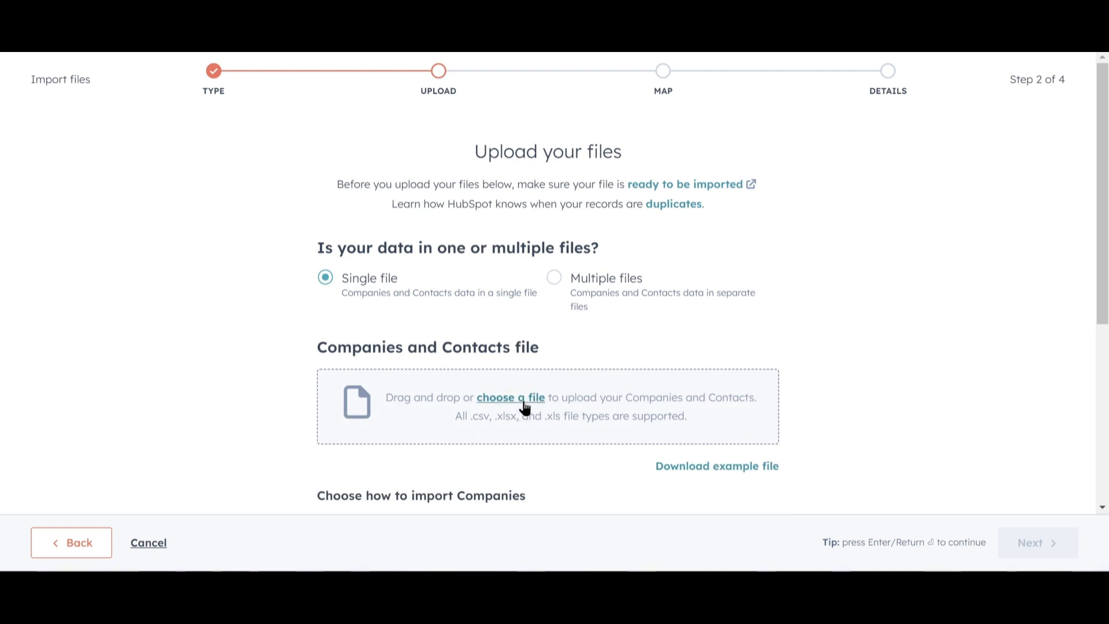
Upload Contact_List.xlsx as a single file and proceed to column mapping
left_click(564, 291)
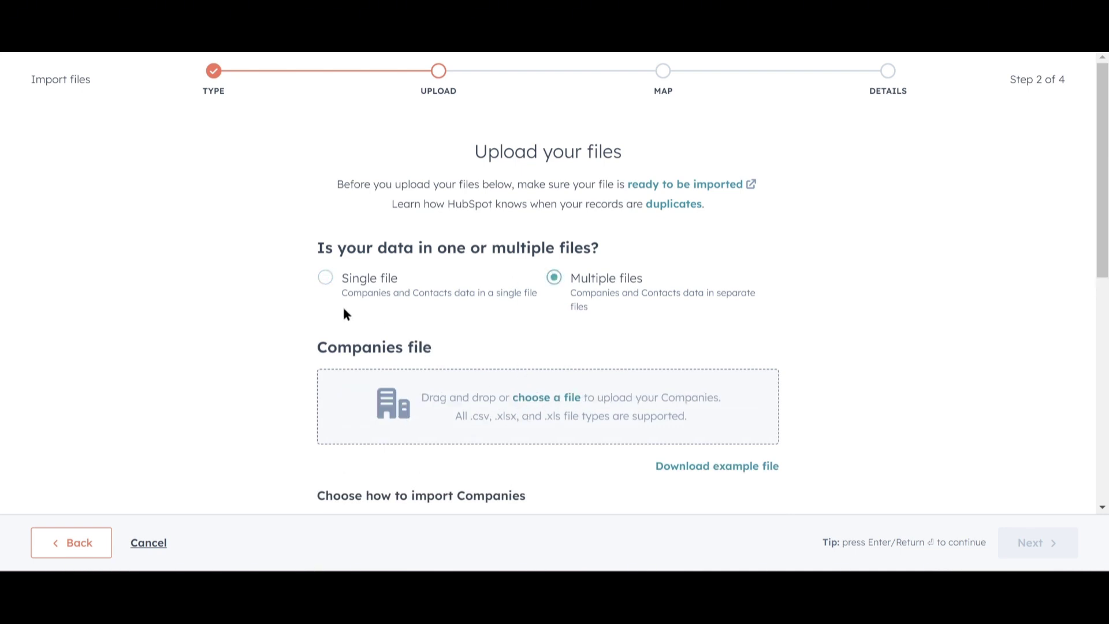
left_click(344, 307)
left_click(478, 391)
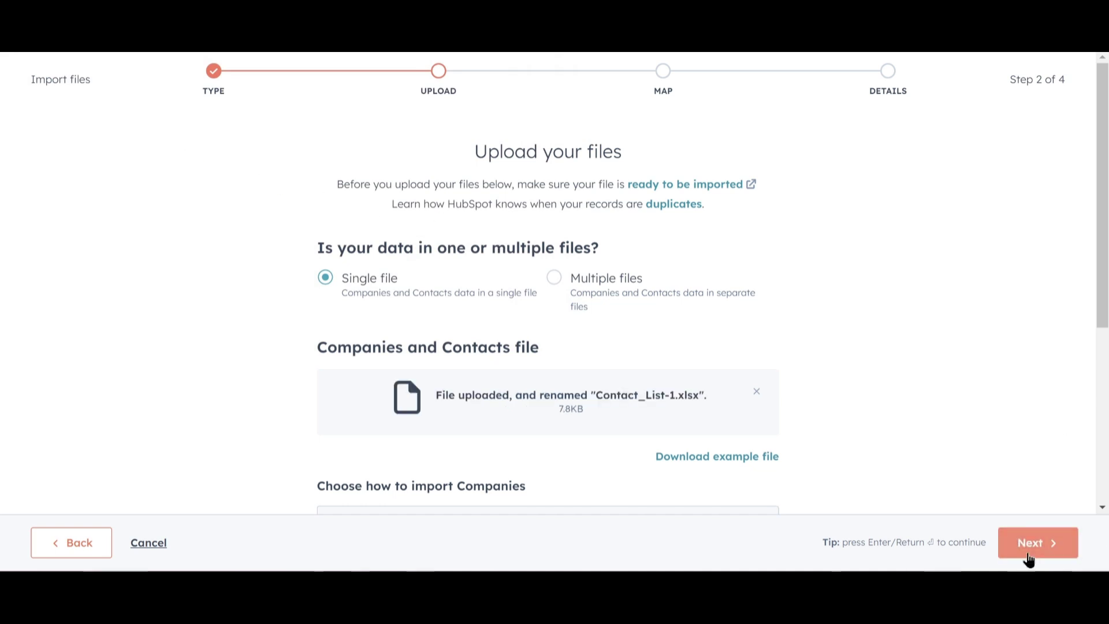
left_click(1055, 543)
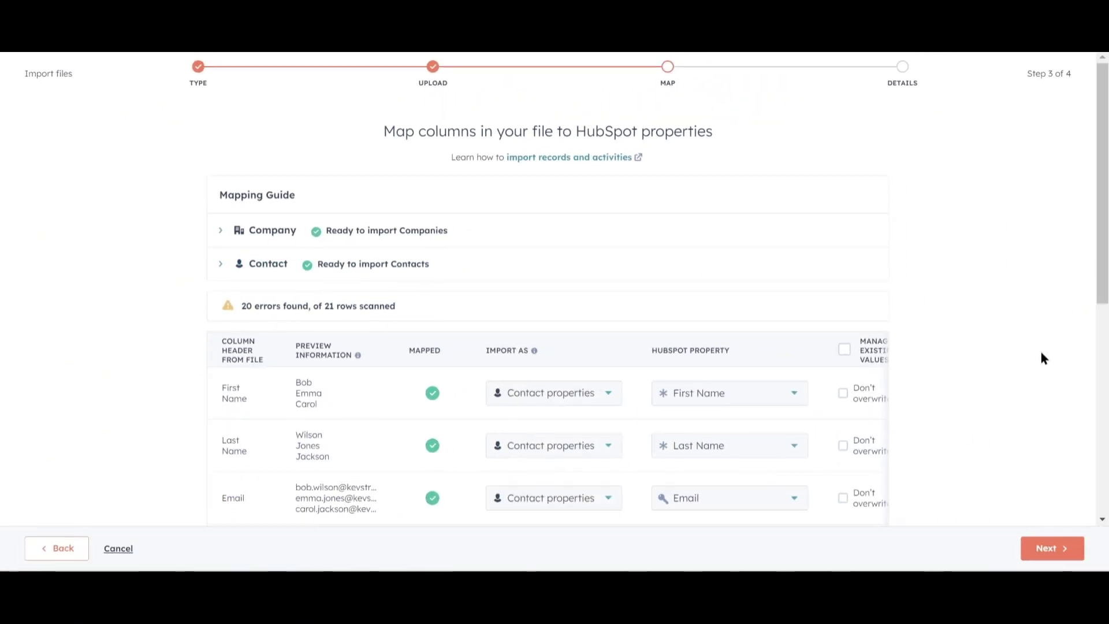
Review the column mapping, noting the 20 Lead Status errors
scroll(953, 363, "down", 1)
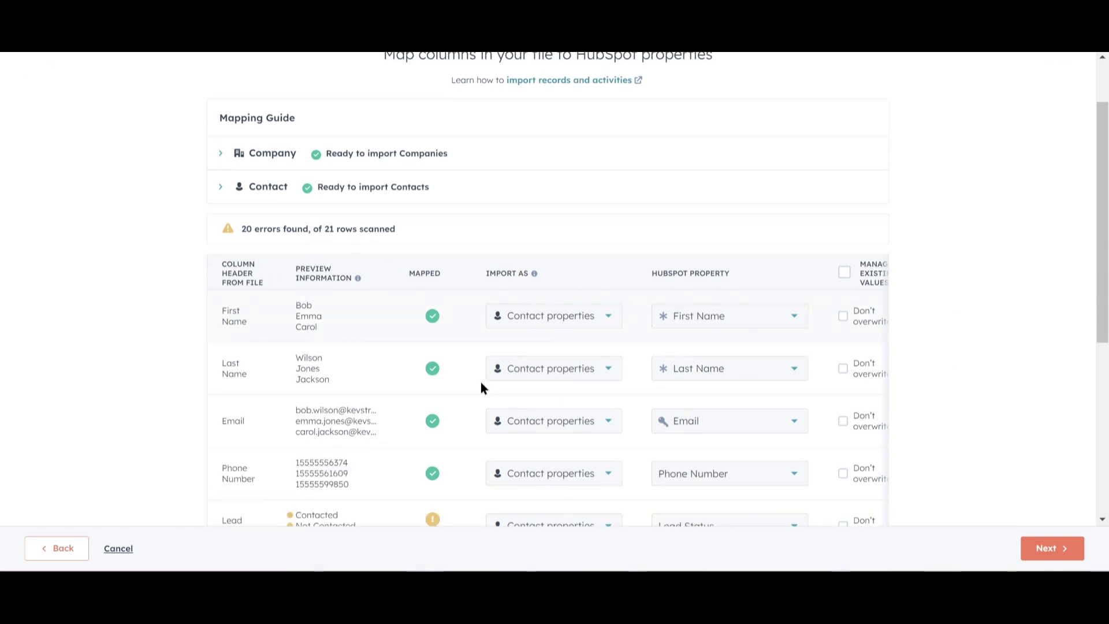
scroll(425, 434, "down", 1)
scroll(443, 468, "down", 1)
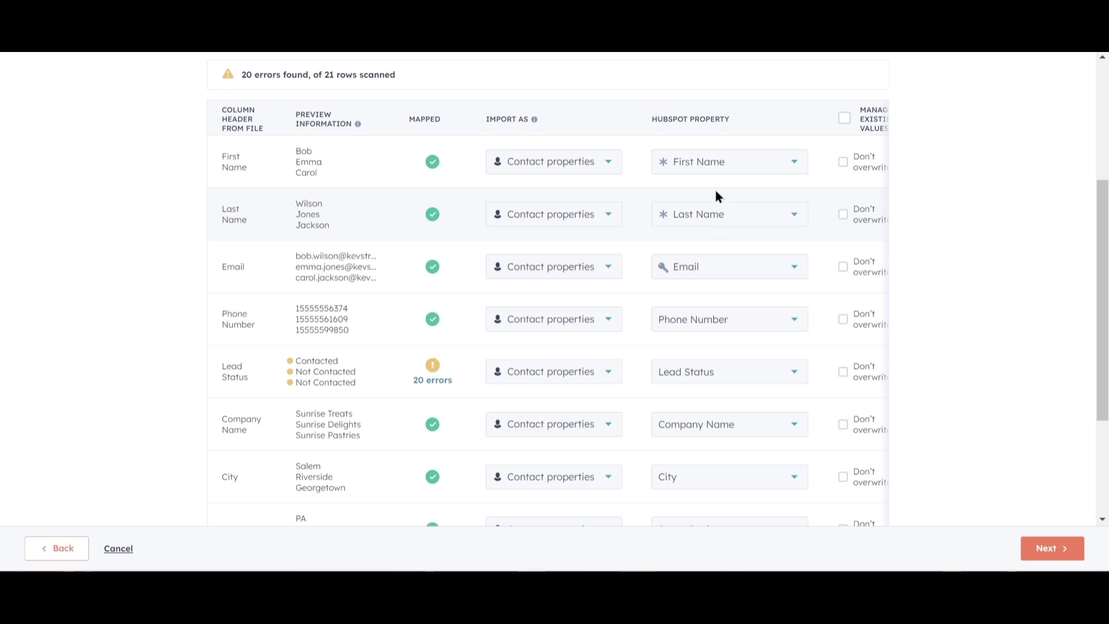
mouse_move(723, 169)
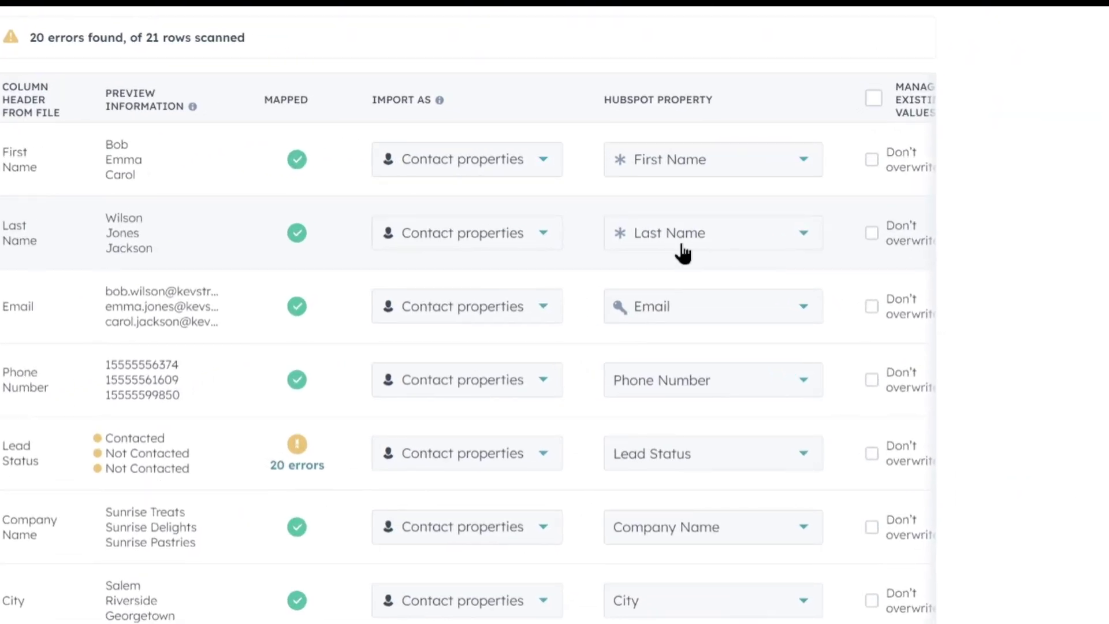
mouse_move(706, 172)
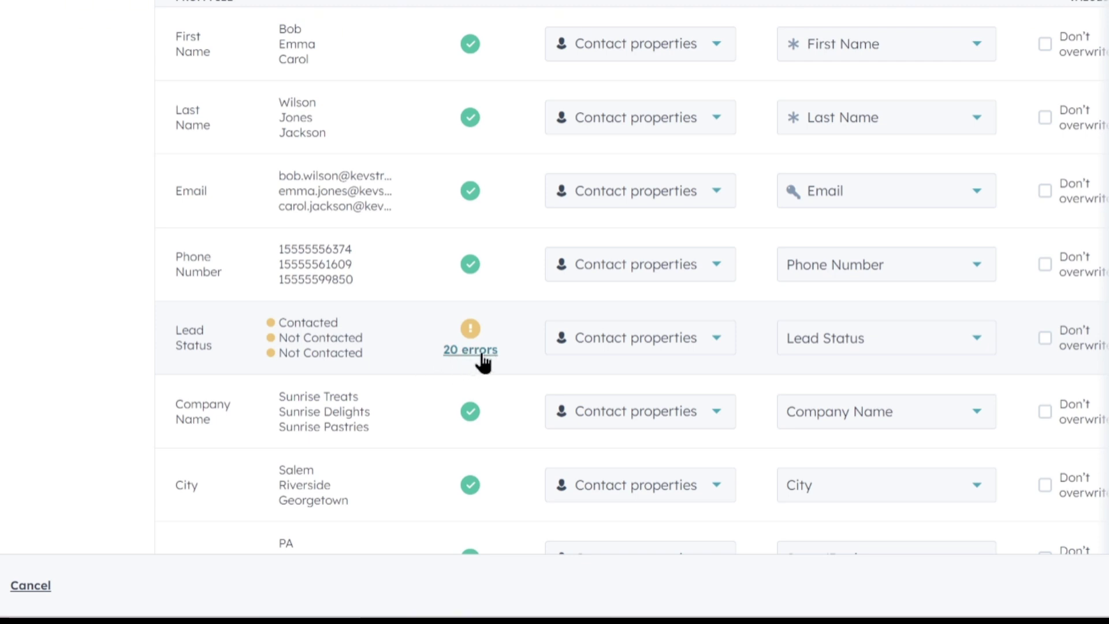
mouse_move(792, 340)
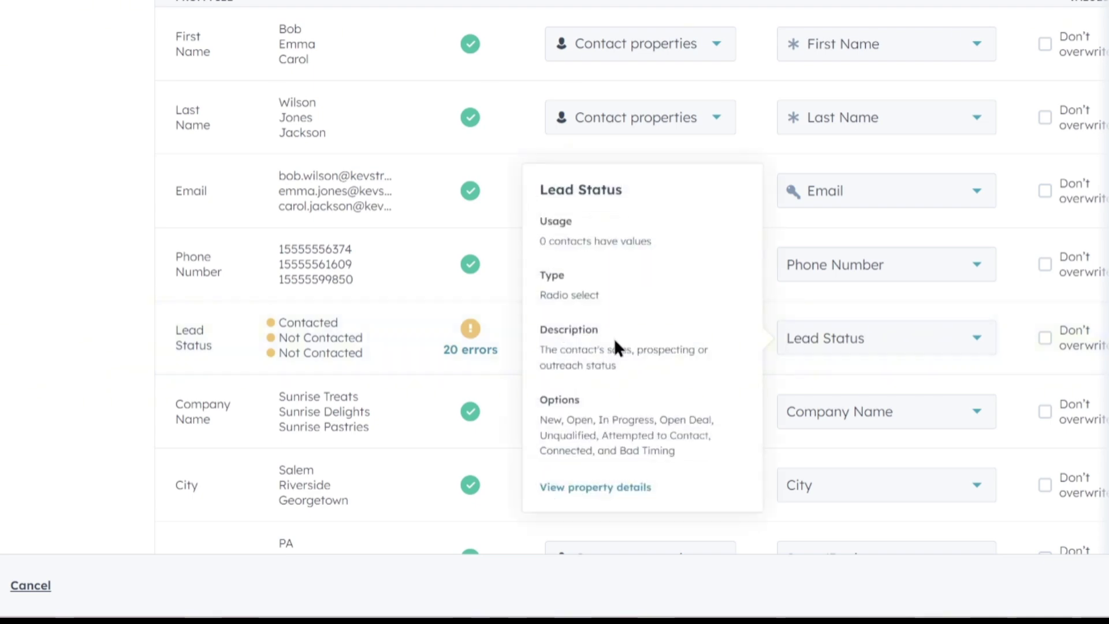
Fix Lead Status errors by mapping Contacted to Connected and Not Contacted to New
left_click(468, 350)
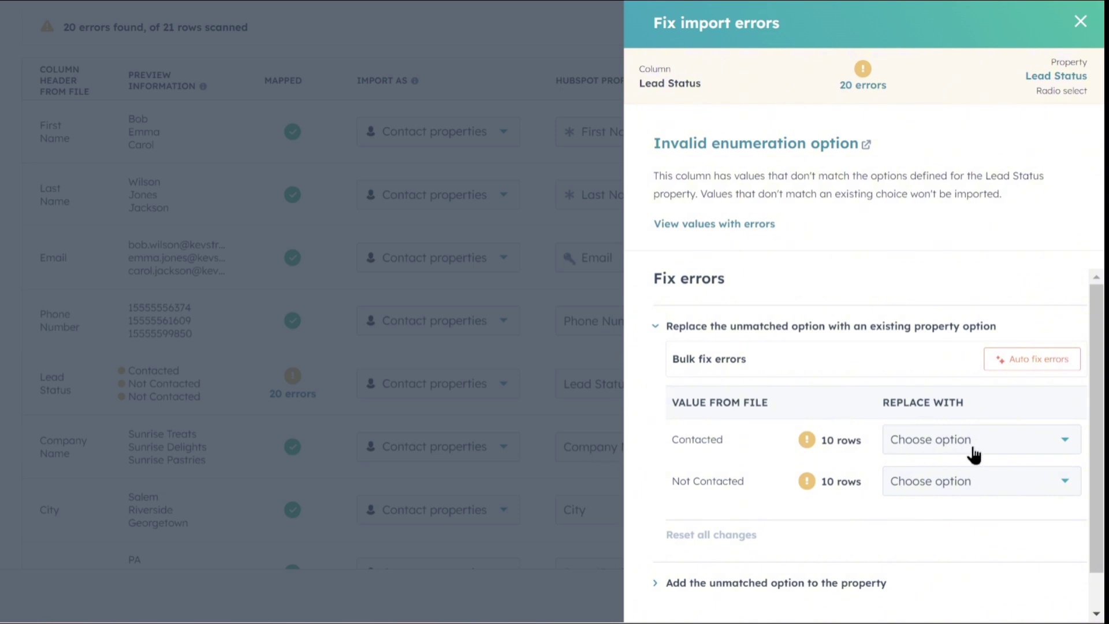
scroll(973, 454, "down", 2)
scroll(973, 454, "up", 2)
left_click(1002, 445)
scroll(965, 315, "down", 2)
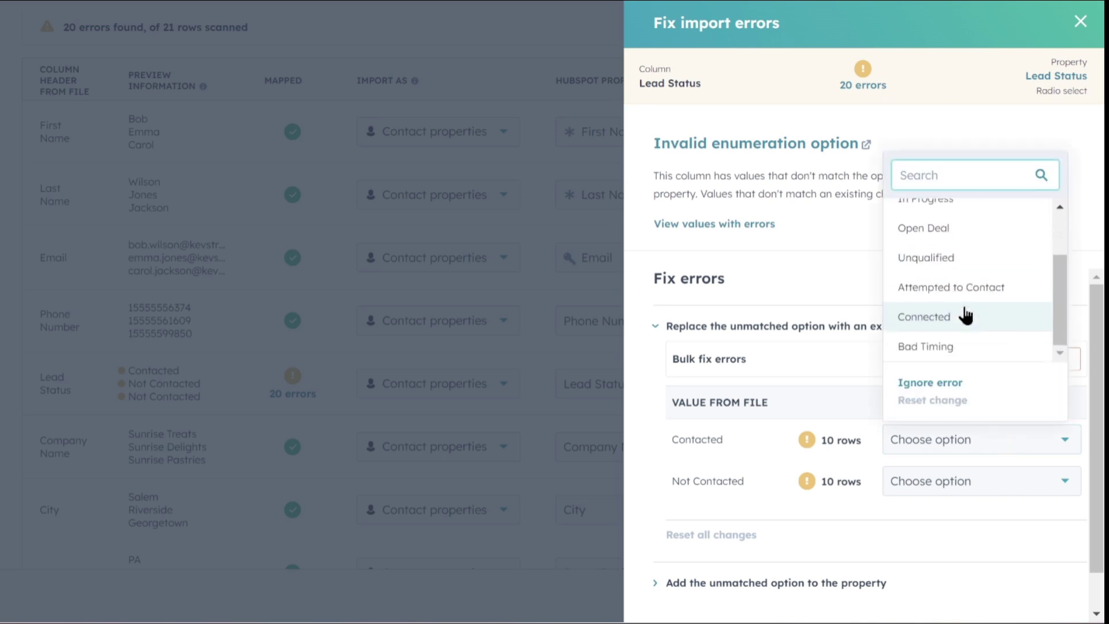
left_click(965, 314)
left_click(983, 480)
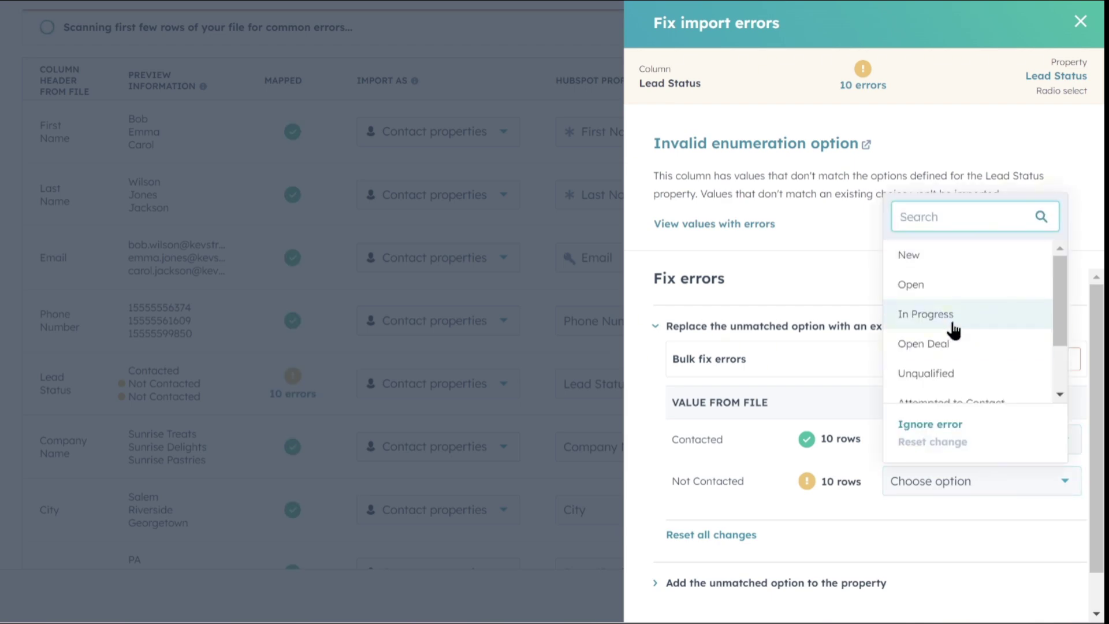
scroll(962, 347, "down", 2)
scroll(952, 352, "up", 2)
left_click(941, 257)
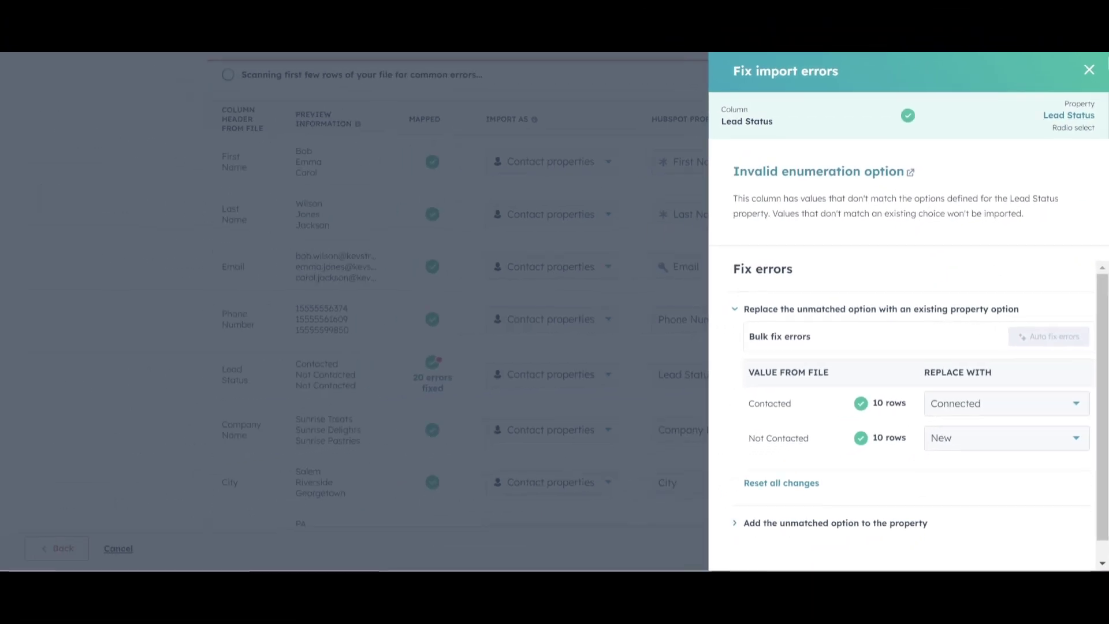
left_click(1089, 70)
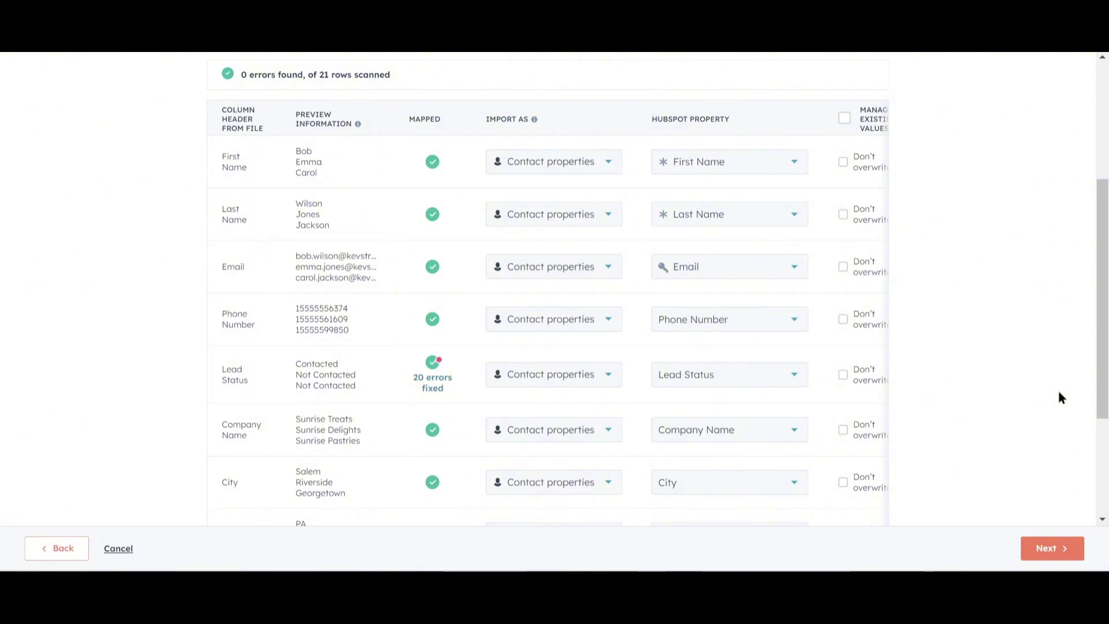
Accept the consent statement, finish the Contact_List import, and view the imported contacts
left_click(1042, 549)
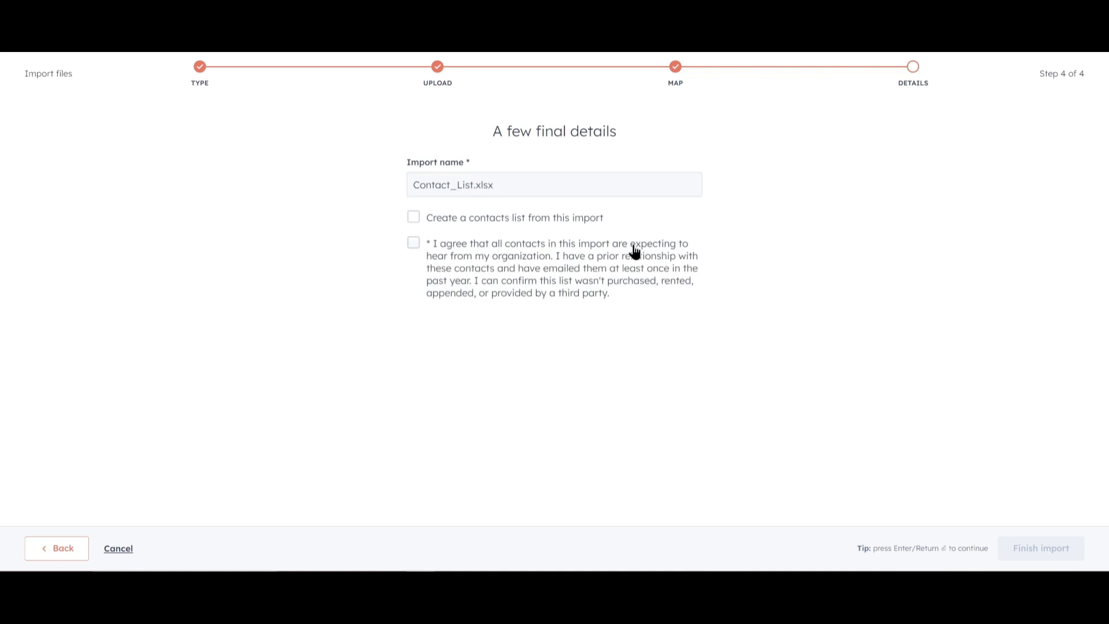
left_click(514, 261)
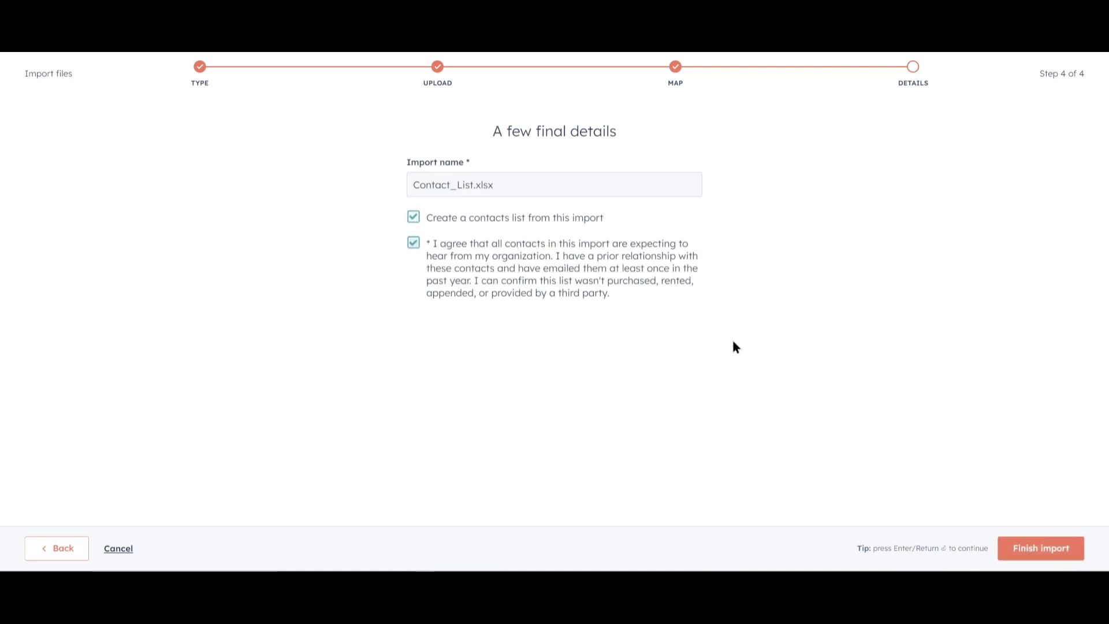
left_click(1032, 548)
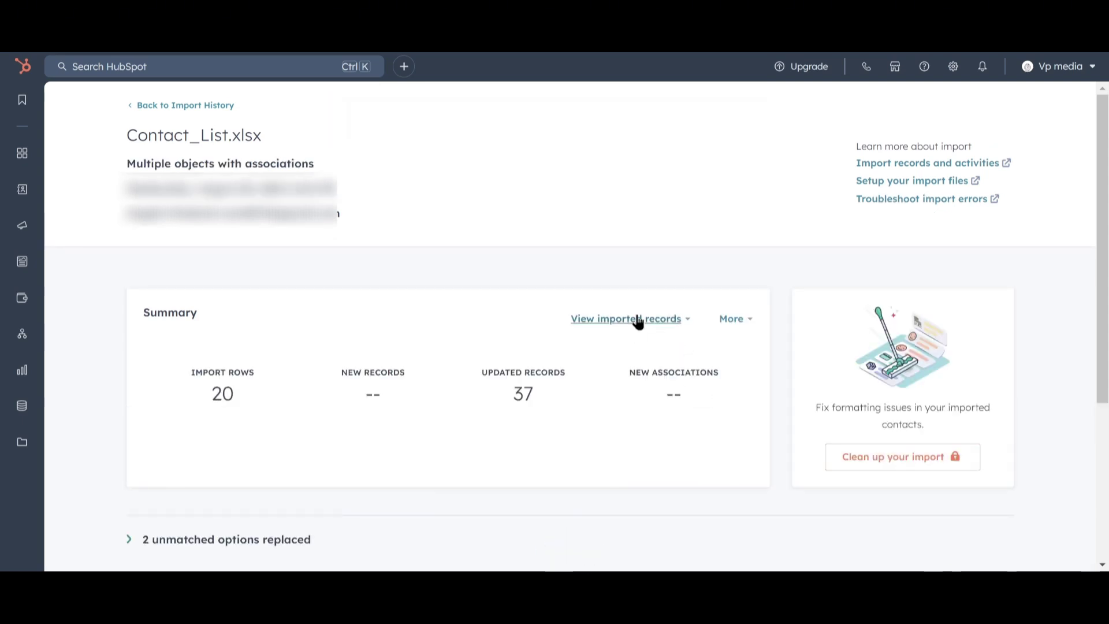
left_click(638, 319)
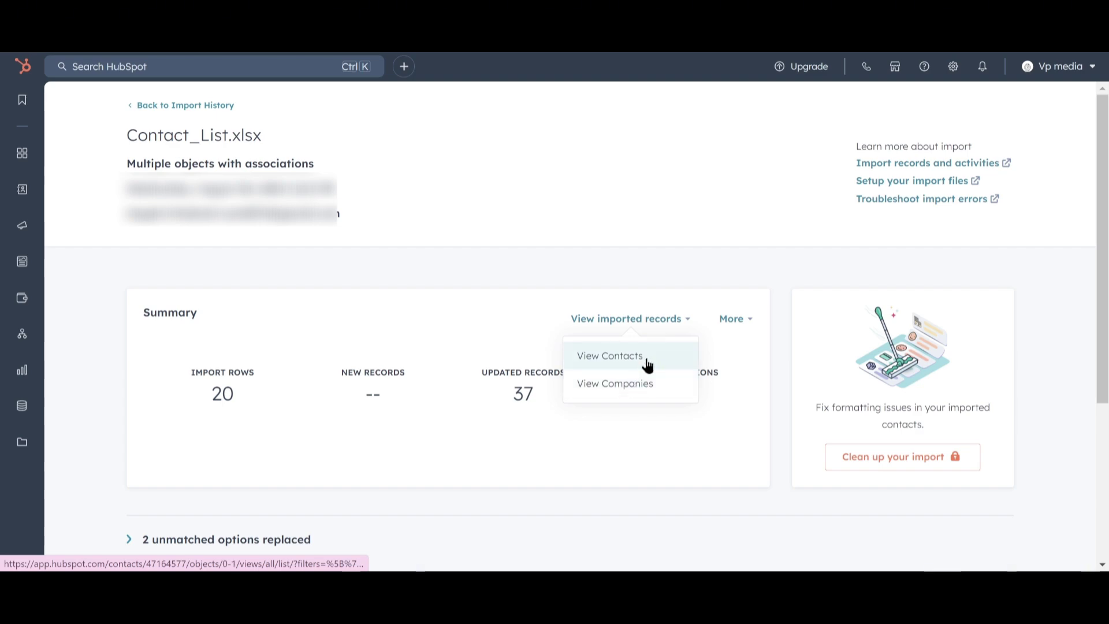
left_click(656, 358)
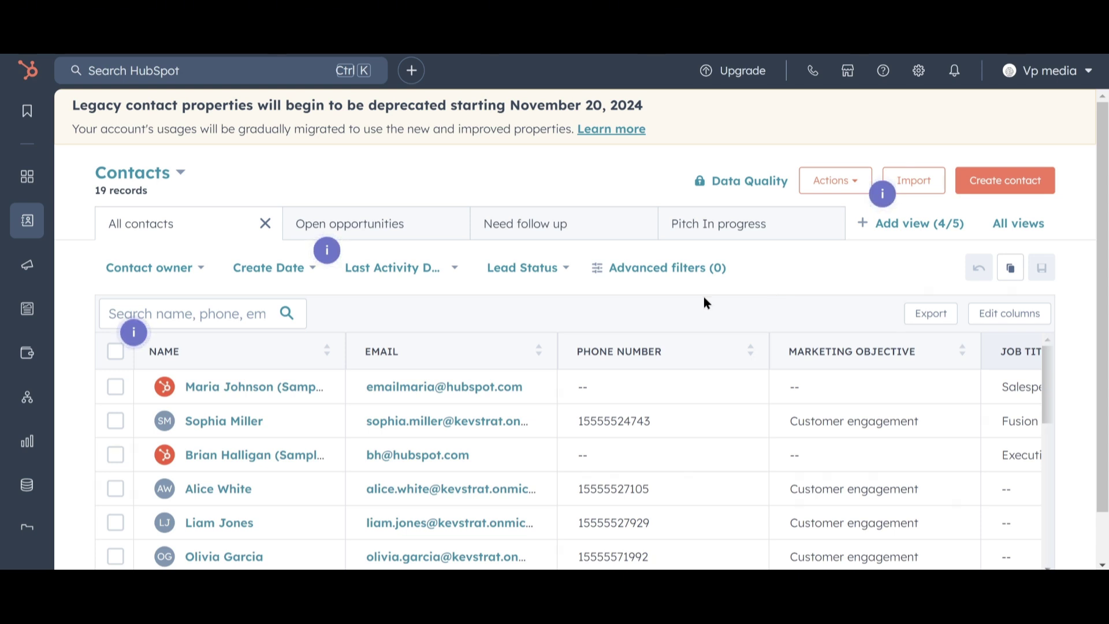
Search the contacts by the contact's first name and open her Fusion Media record
left_click(241, 305)
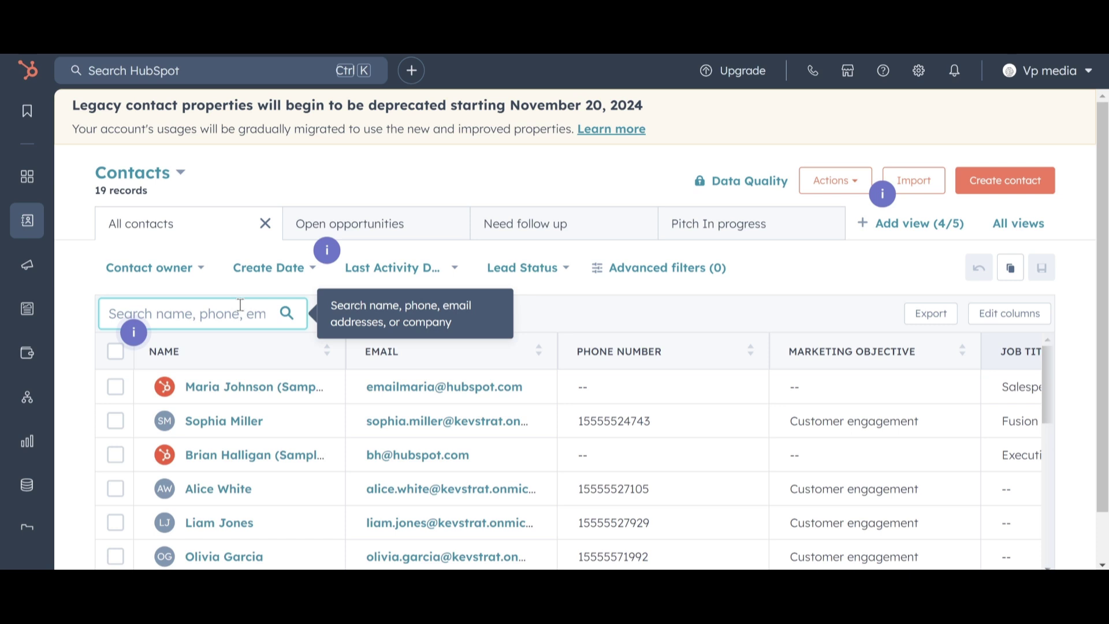
type("sophia")
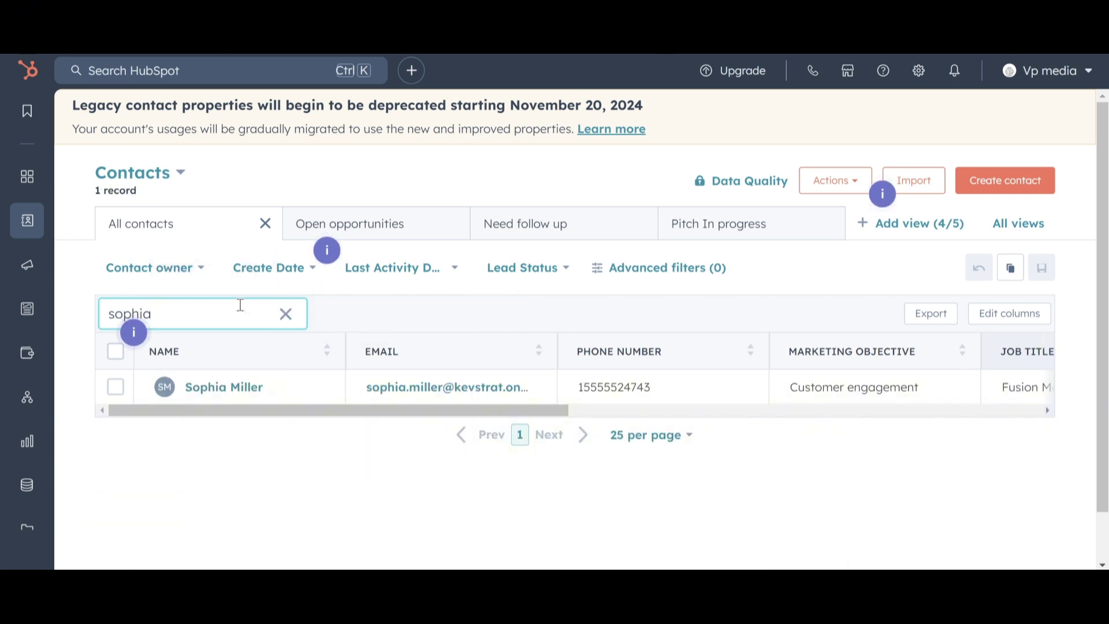
left_click(234, 385)
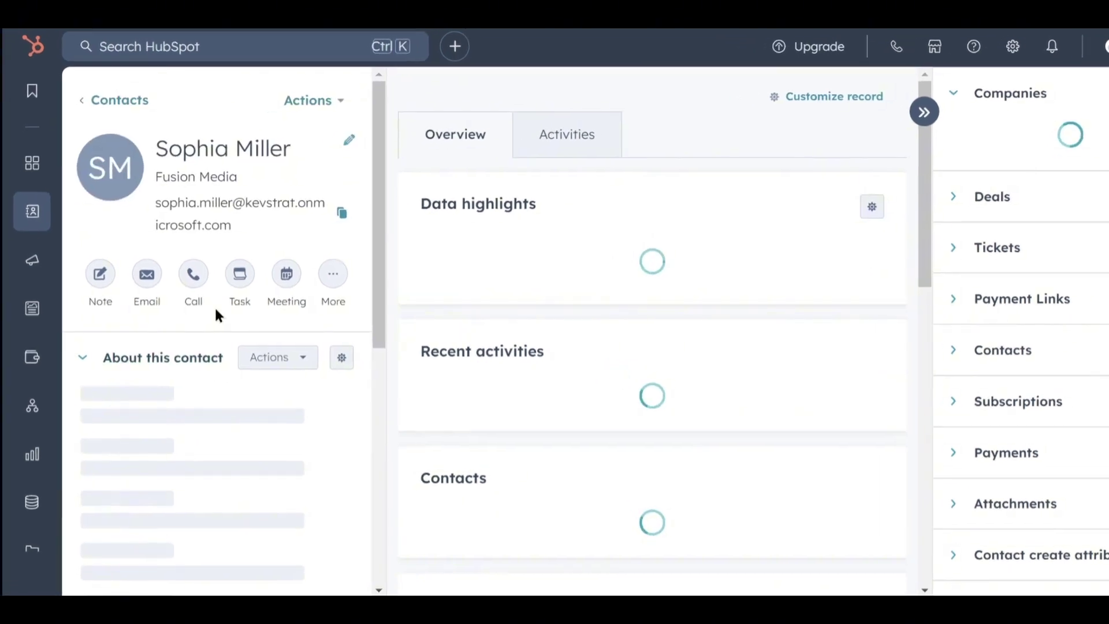
scroll(237, 388, "down", 1)
scroll(228, 305, "down", 6)
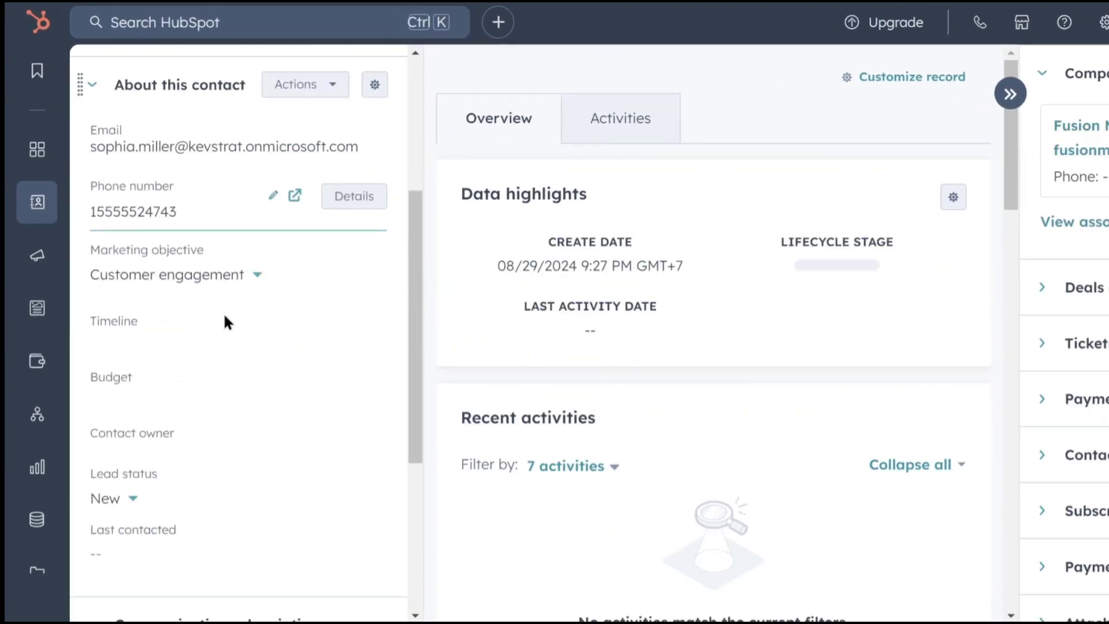
scroll(223, 364, "down", 4)
scroll(223, 362, "up", 10)
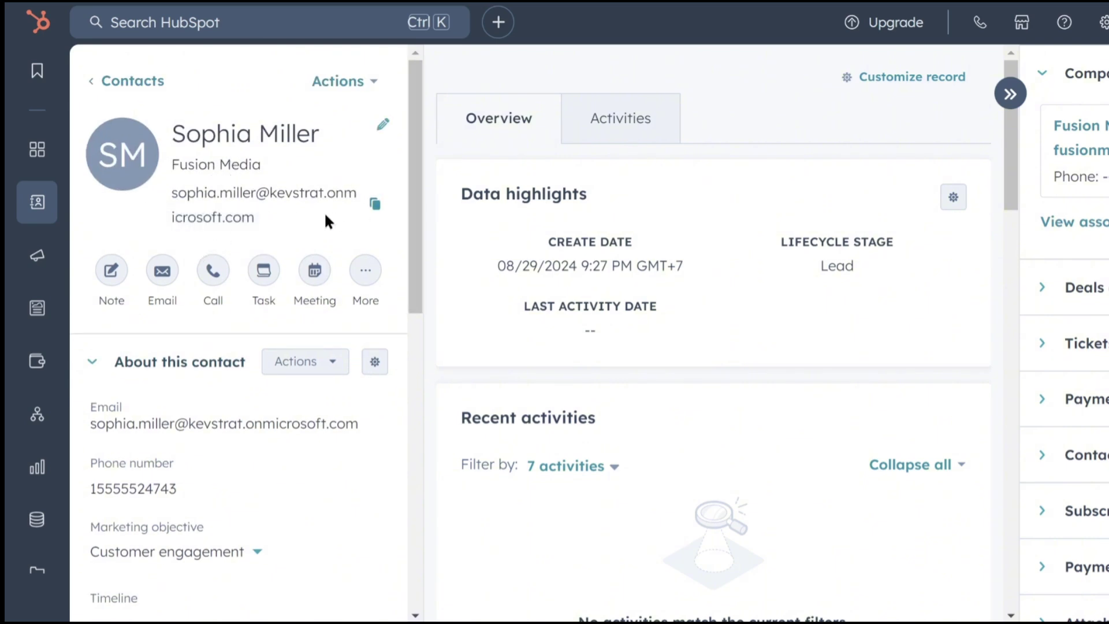
mouse_move(941, 138)
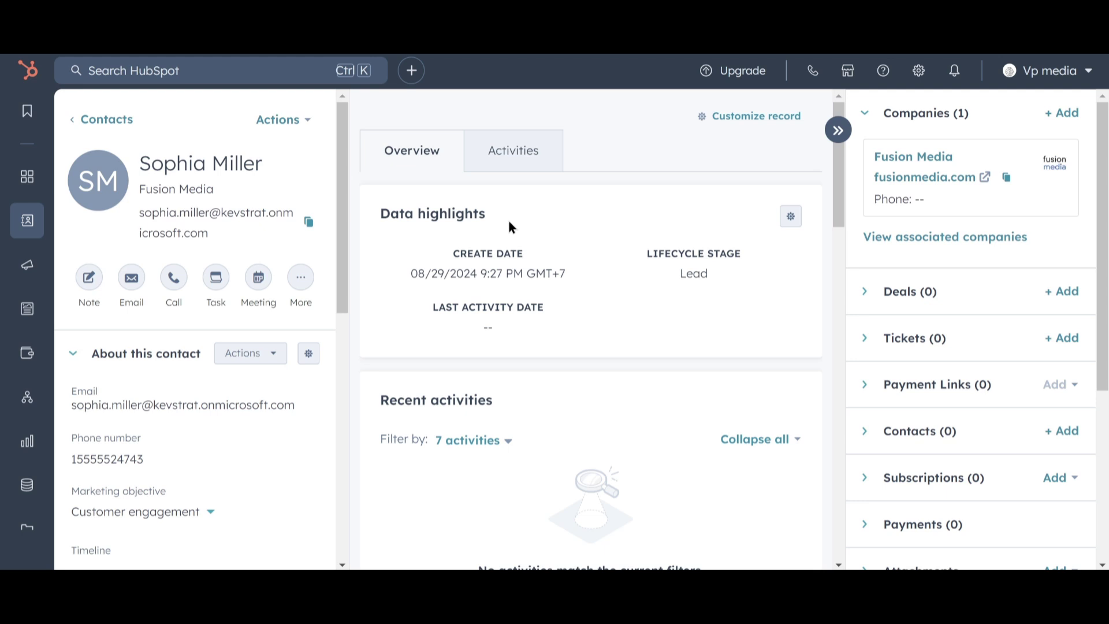
Glance at the contact's activity timeline, then start an email to her from the record
left_click(510, 166)
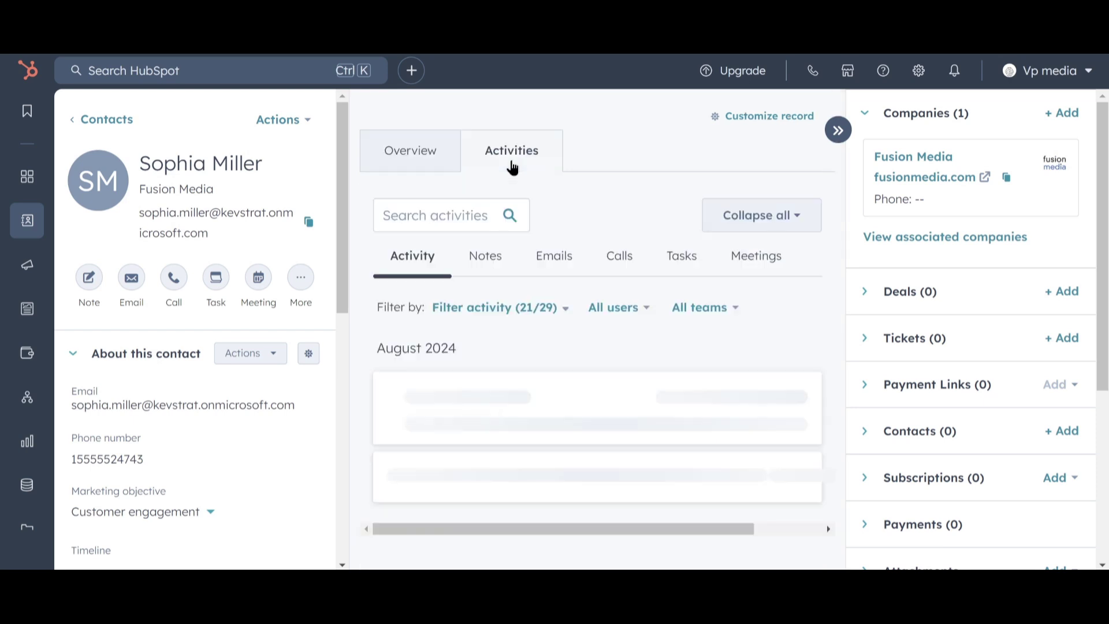
left_click(437, 161)
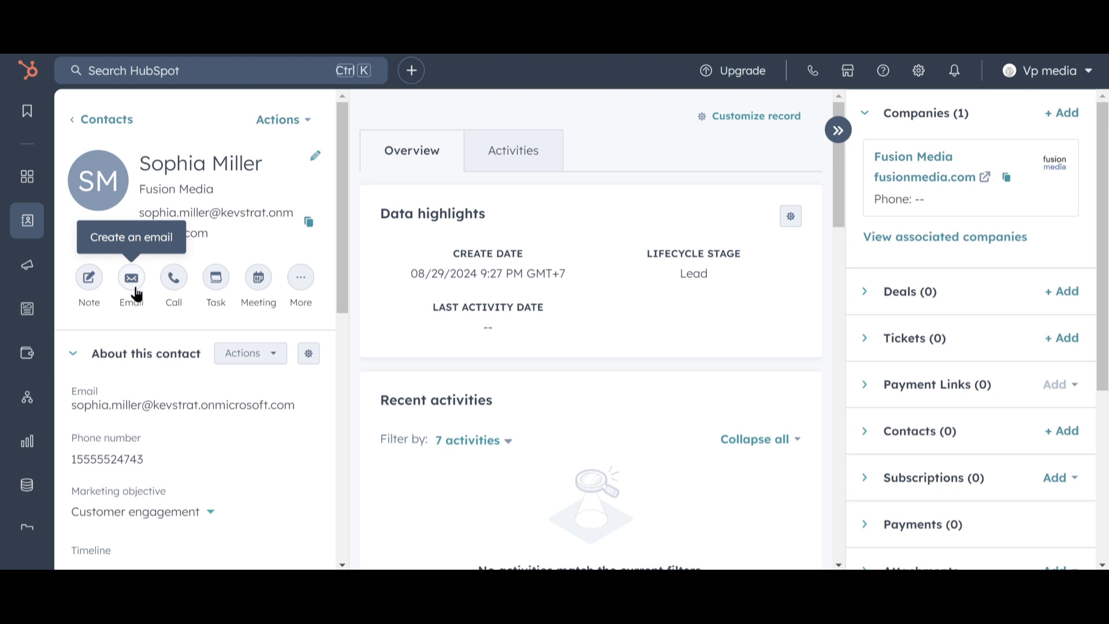
left_click(136, 290)
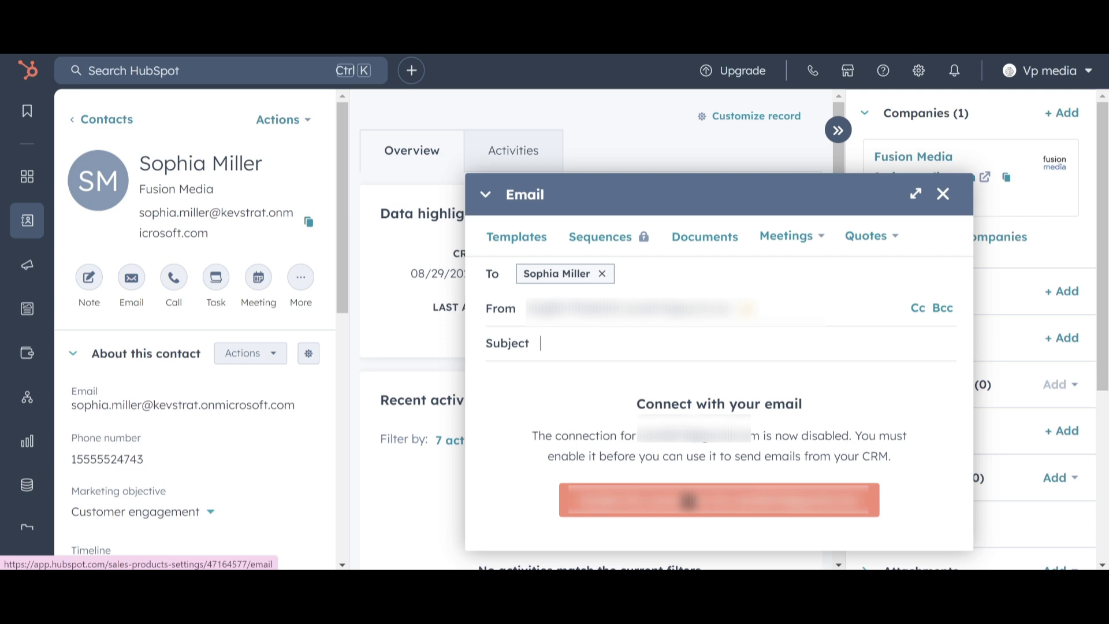
Begin connecting a personal email inbox, leaving inbox automation switched off
left_click(687, 500)
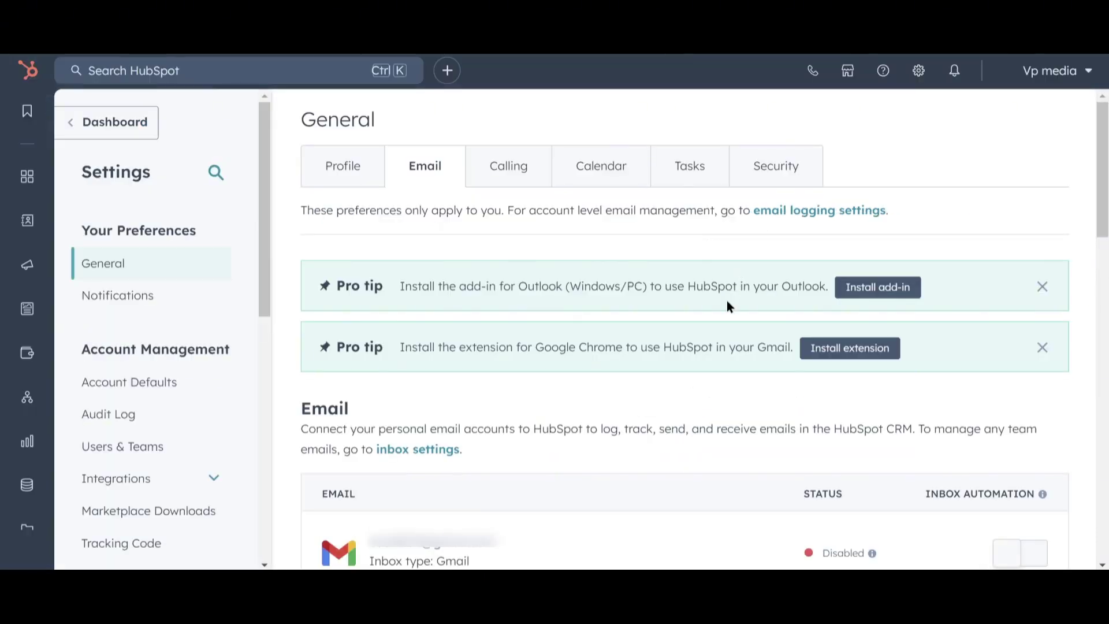
scroll(774, 318, "down", 3)
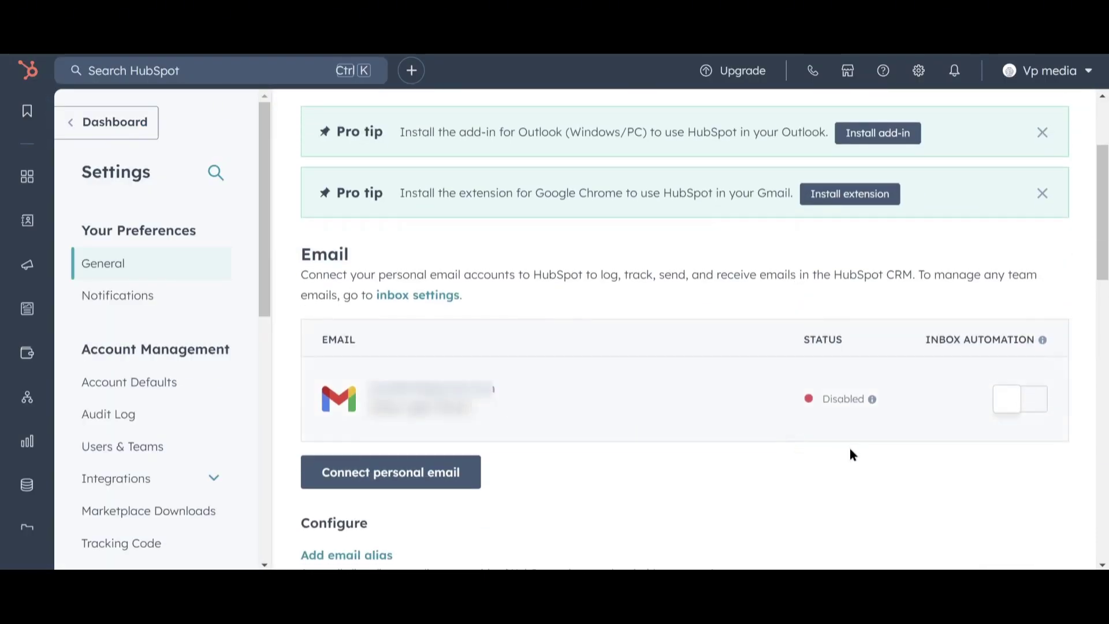
mouse_move(1030, 412)
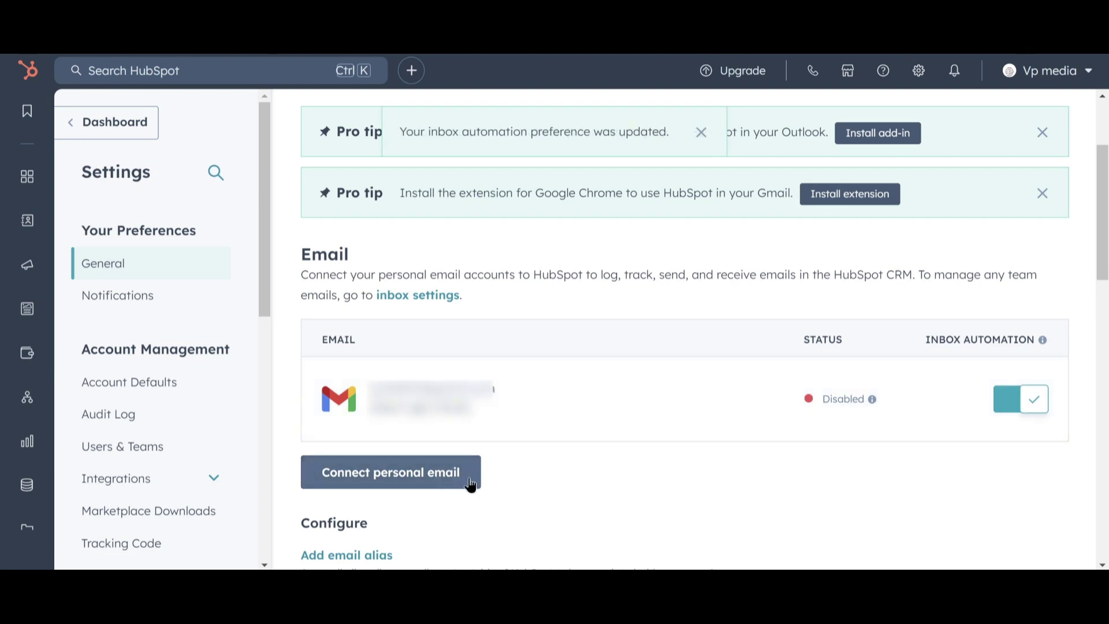
left_click(465, 482)
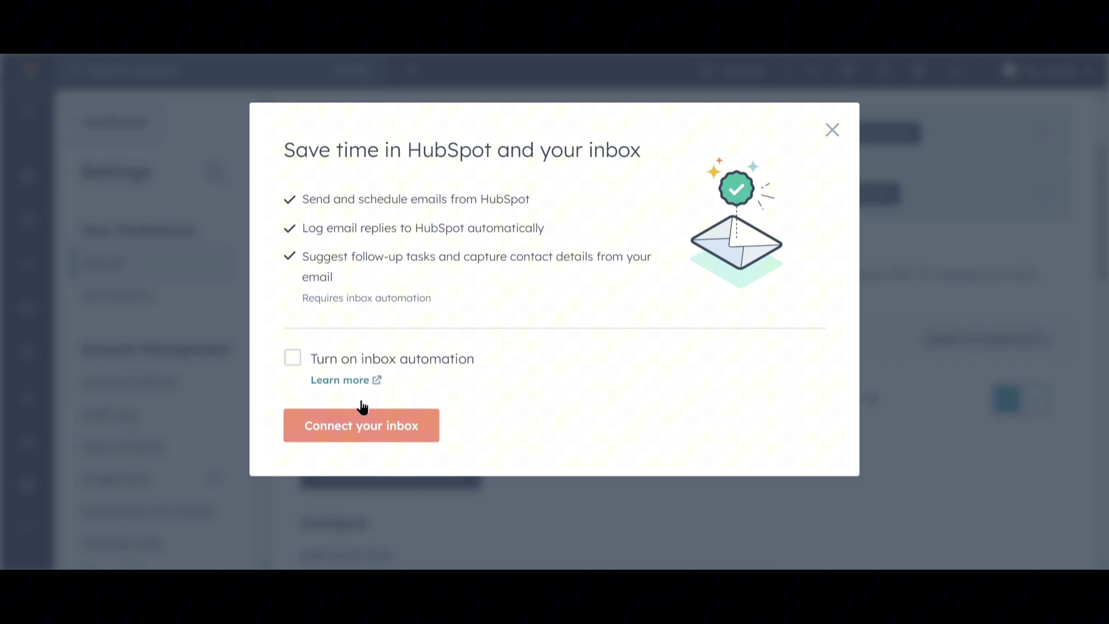
left_click(361, 361)
left_click(323, 358)
left_click(354, 425)
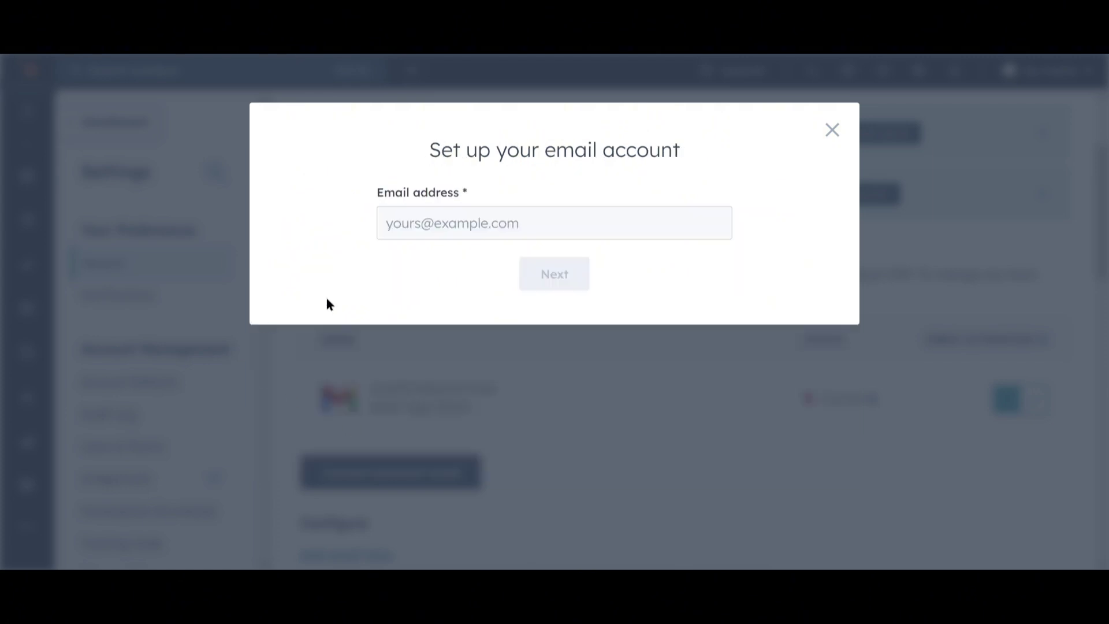
Enter the sender's email address and connect the inbox through Gmail
left_click(474, 226)
left_click(520, 263)
left_click(543, 280)
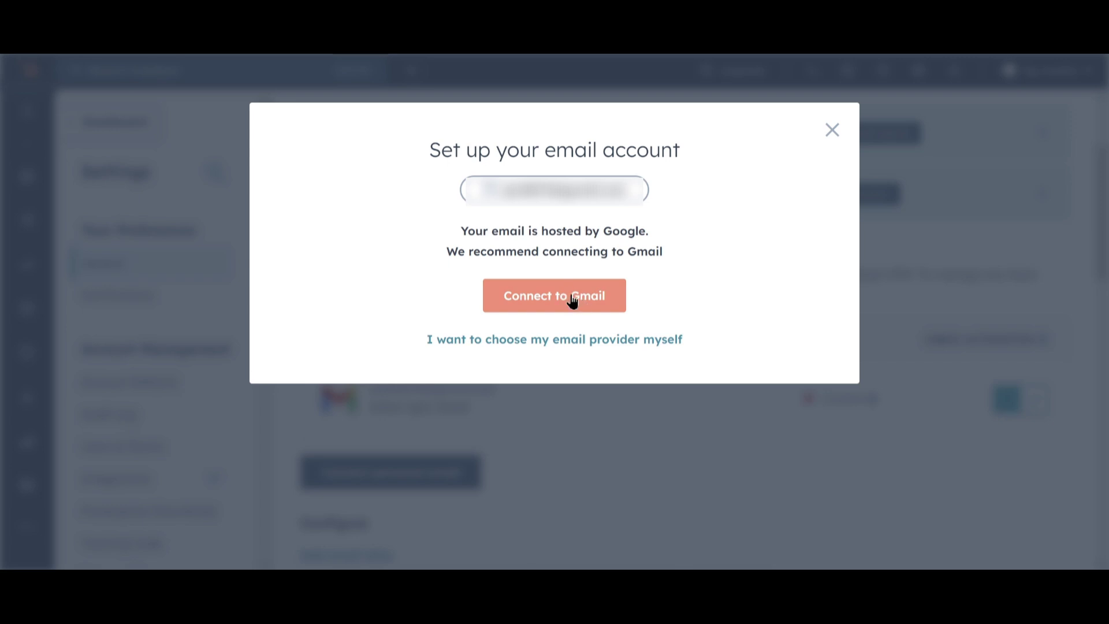
left_click(572, 300)
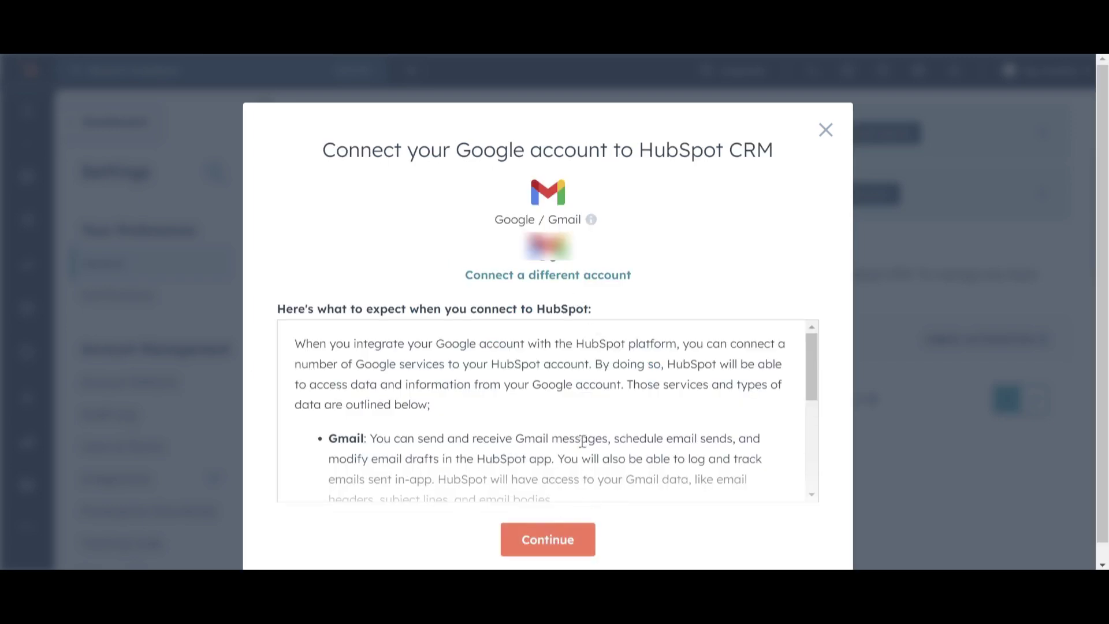
scroll(578, 447, "down", 6)
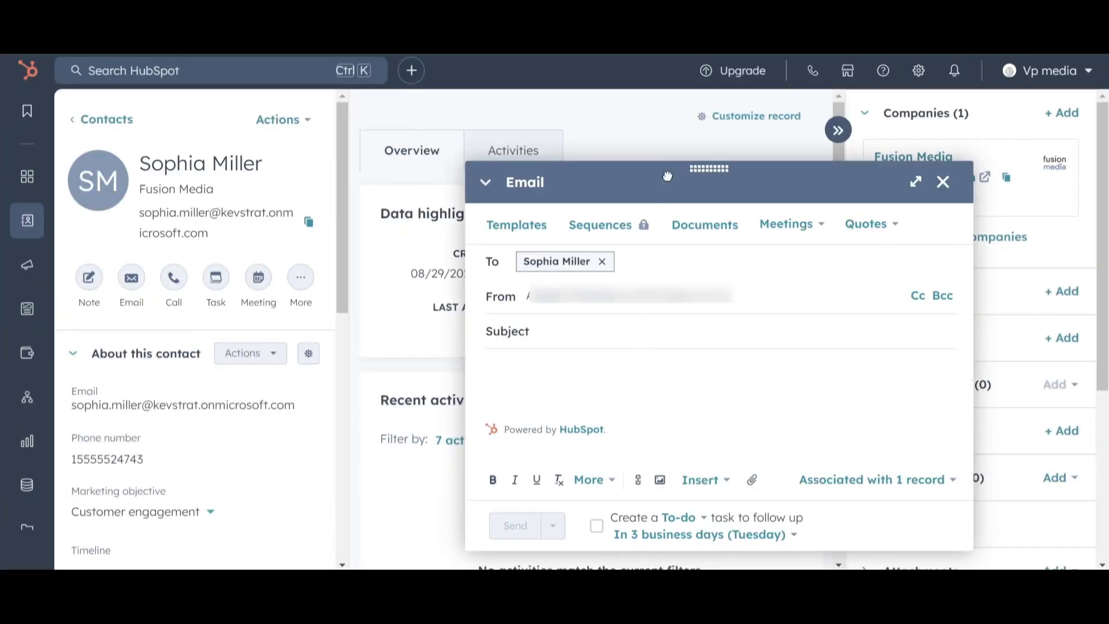
Add a one-week follow-up to-do to the collaboration email and choose Meetings > Insert proposed times
left_click_drag(667, 176, 587, 163)
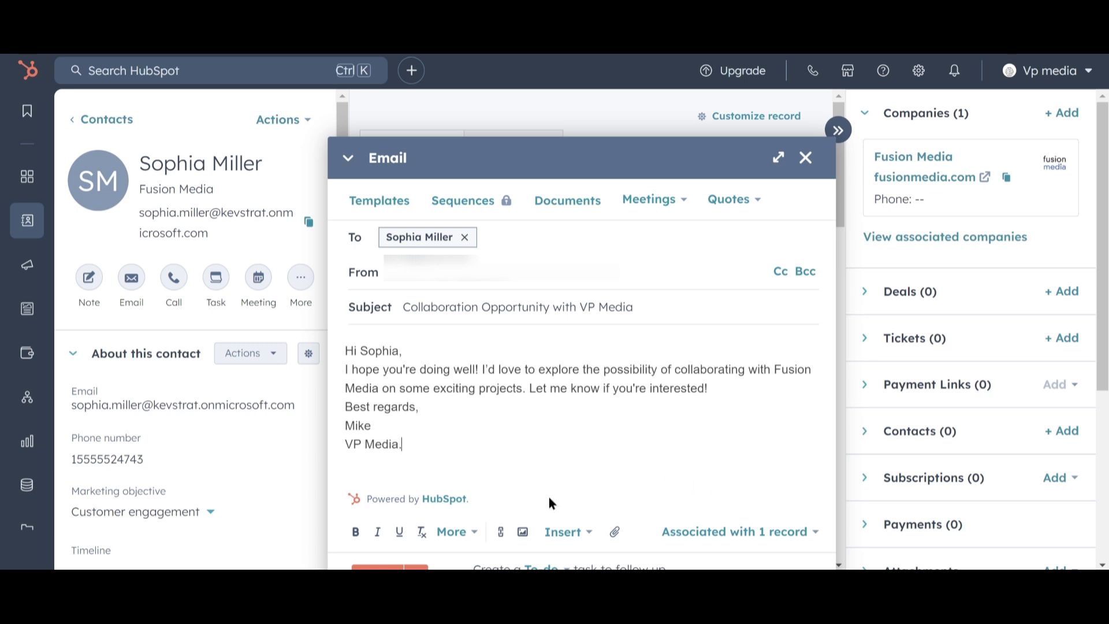
scroll(913, 404, "down", 1)
left_click_drag(549, 156, 554, 118)
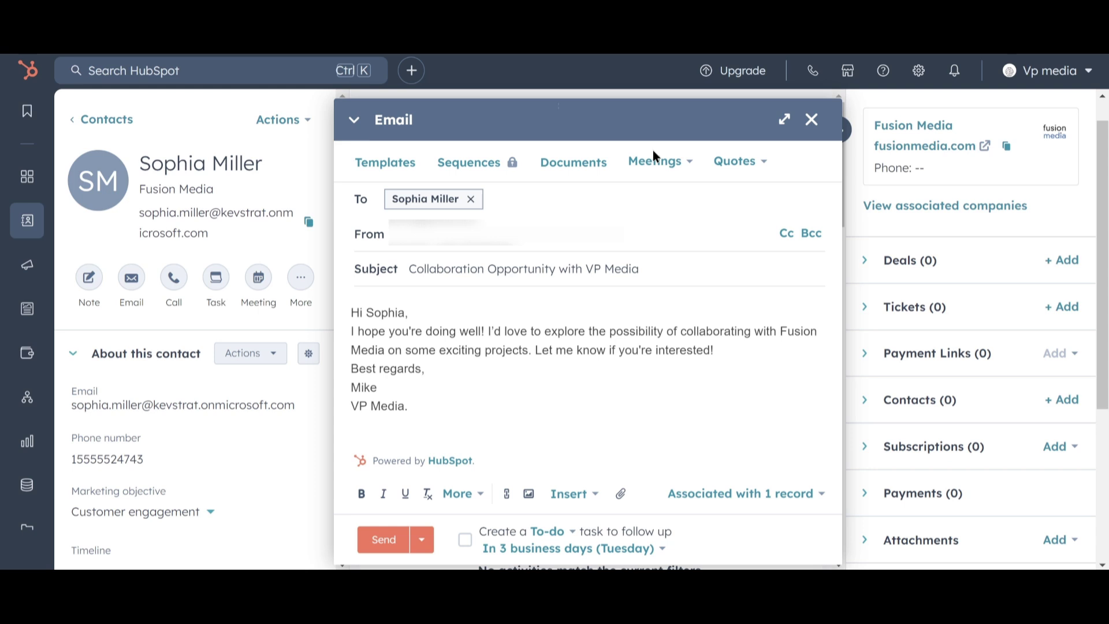
left_click(468, 540)
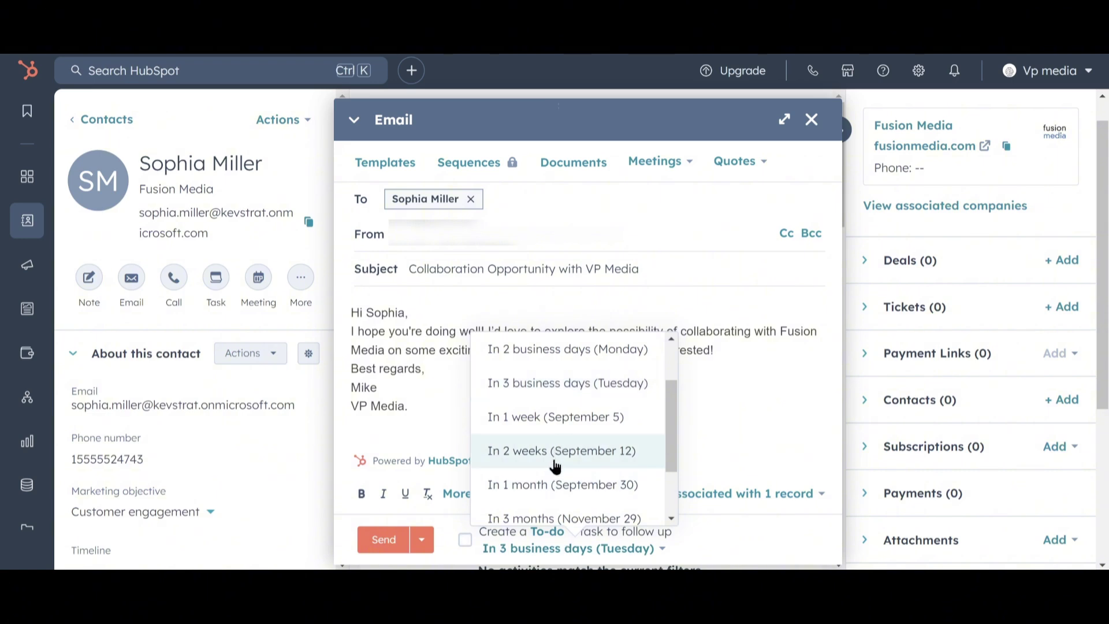
left_click(557, 424)
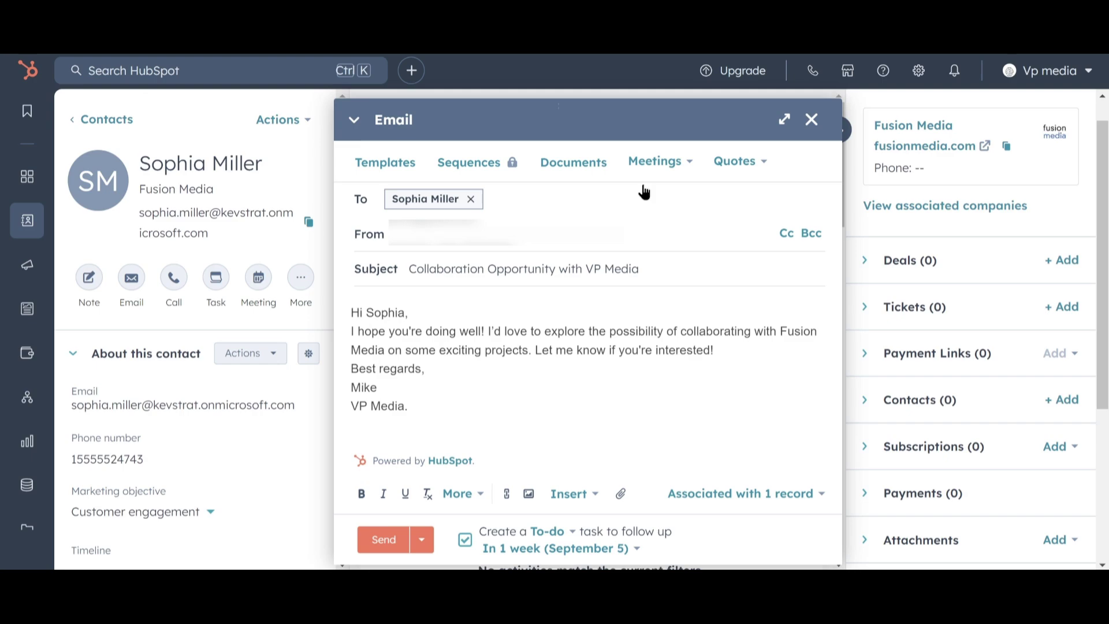
left_click(653, 163)
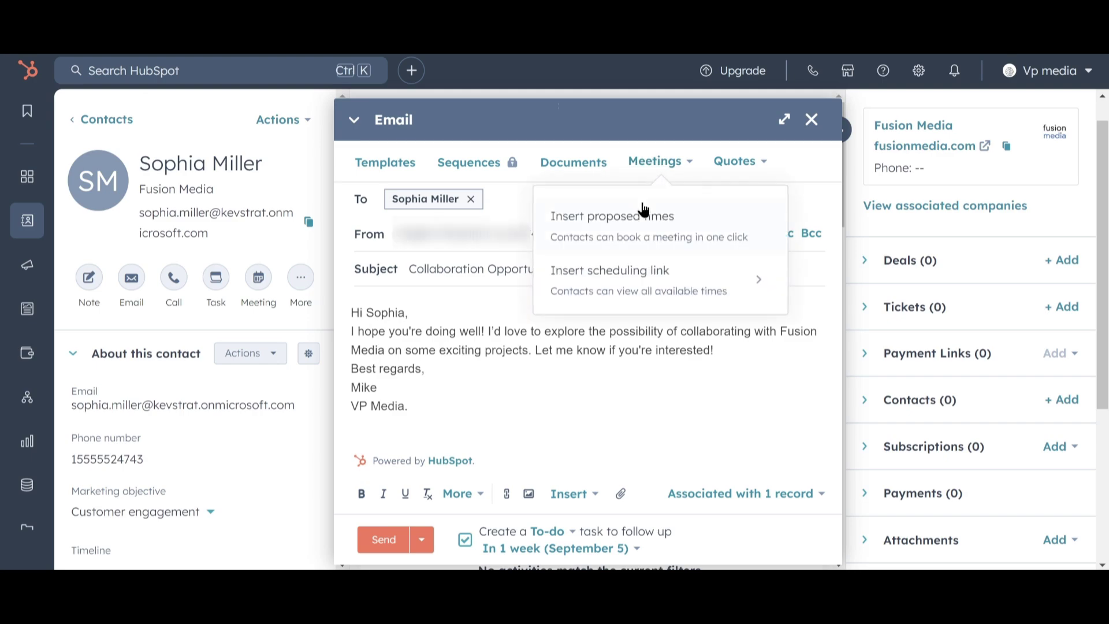
left_click(624, 269)
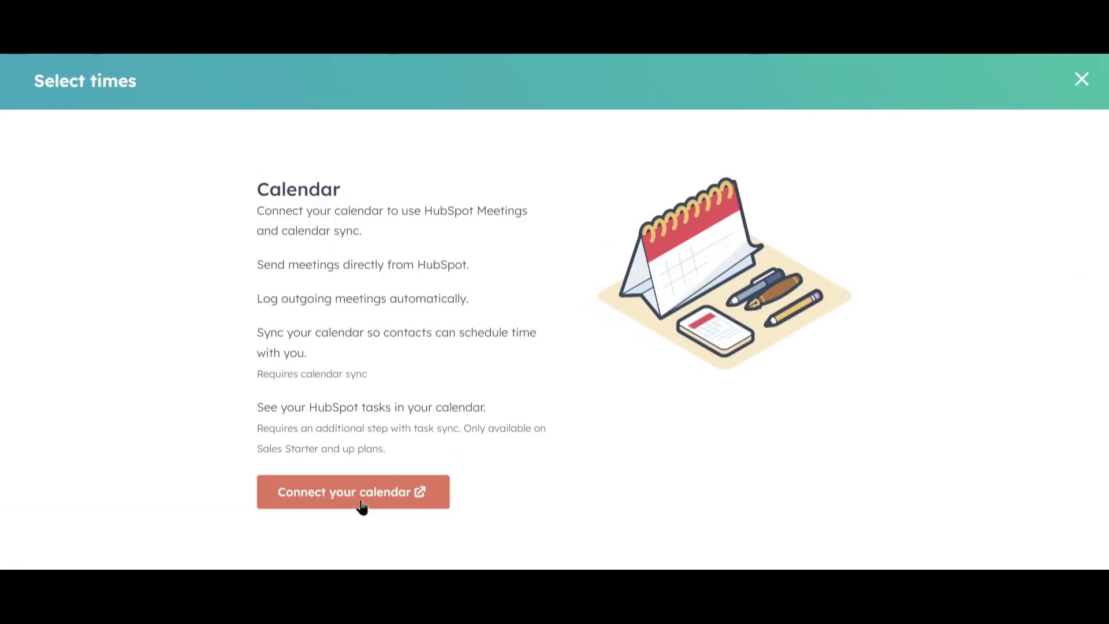
Connect the Google / Gmail calendar and accept linking the Google account
left_click(353, 496)
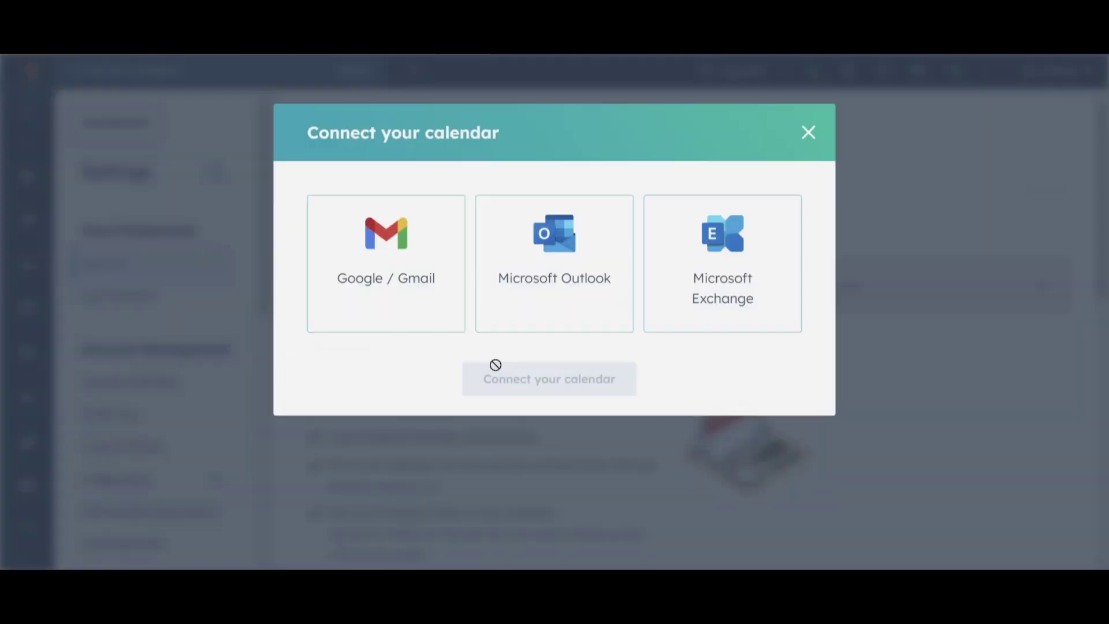
left_click(425, 307)
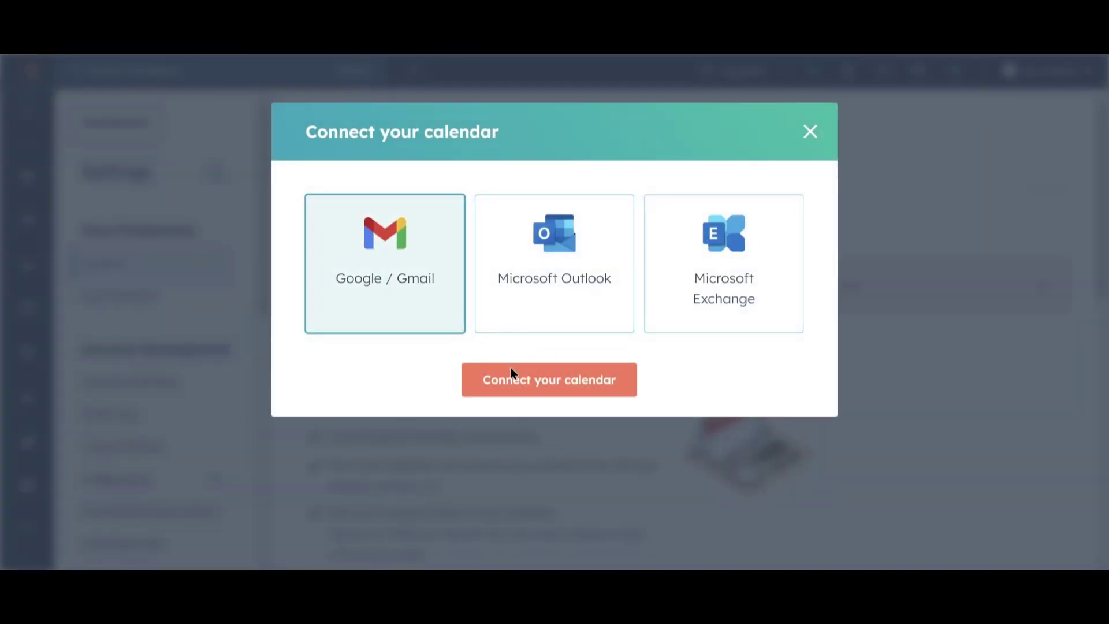
left_click(512, 375)
left_click(458, 556)
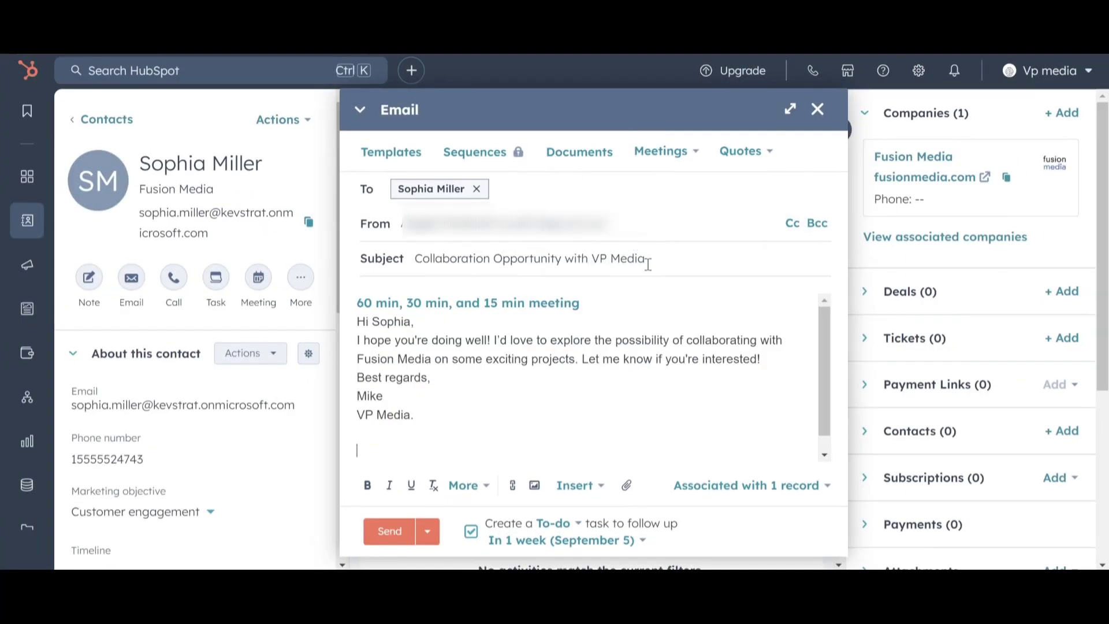
Check the inserted 60/30/15 min meeting link, then send the email
scroll(631, 366, "down", 1)
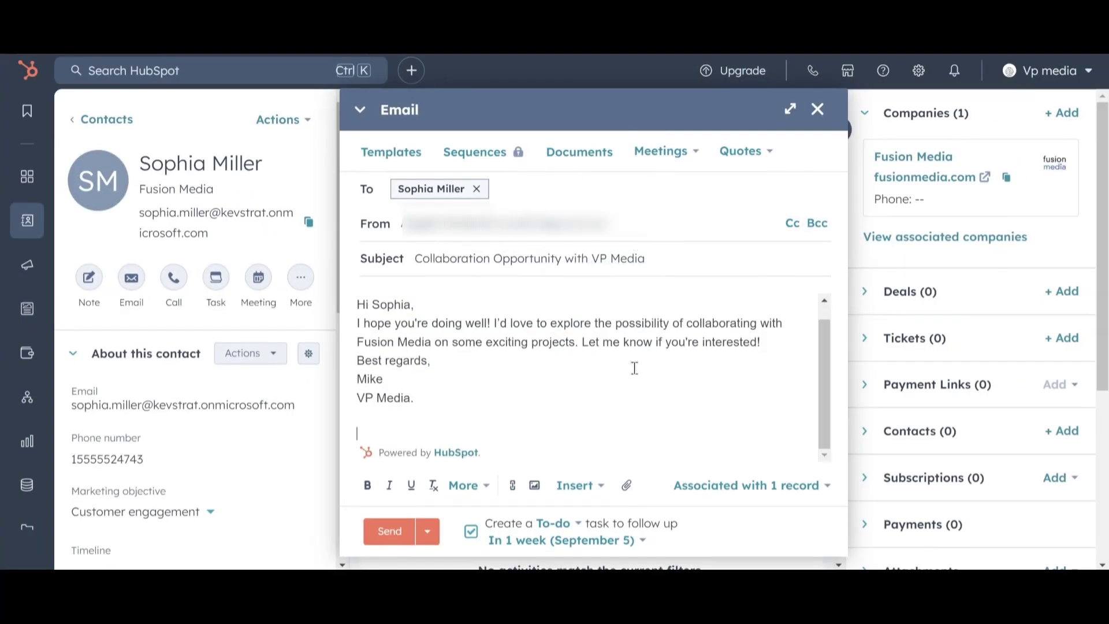
scroll(456, 312, "up", 1)
left_click(457, 311)
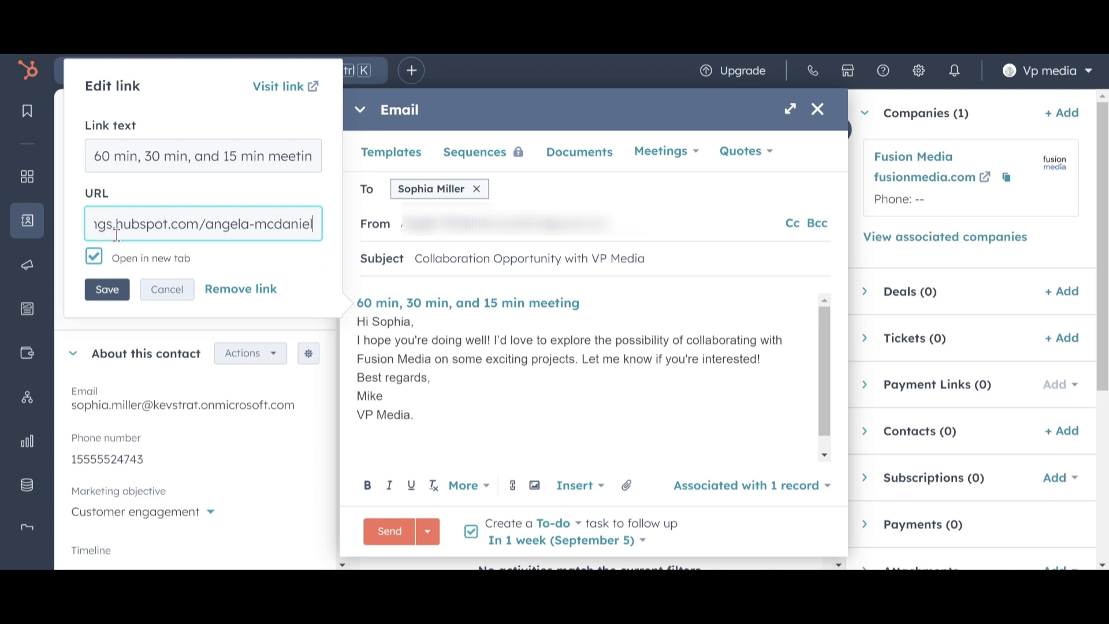
left_click(460, 383)
scroll(495, 440, "down", 1)
left_click(391, 530)
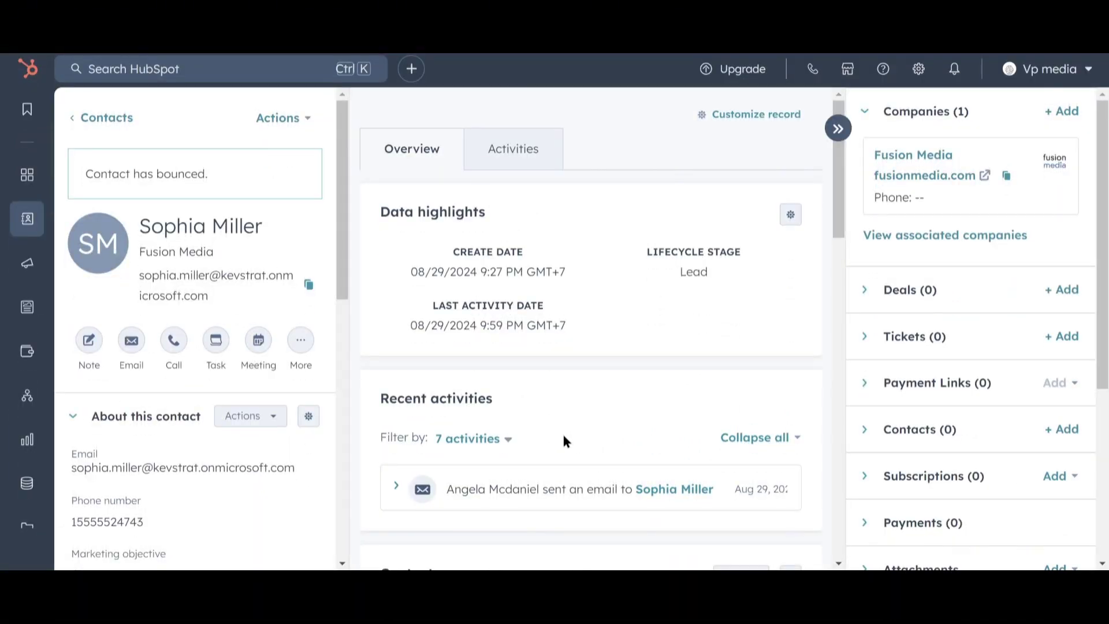
Start a new task titled 'Send meeting schedule to HP Media' from the Tasks list
mouse_move(24, 260)
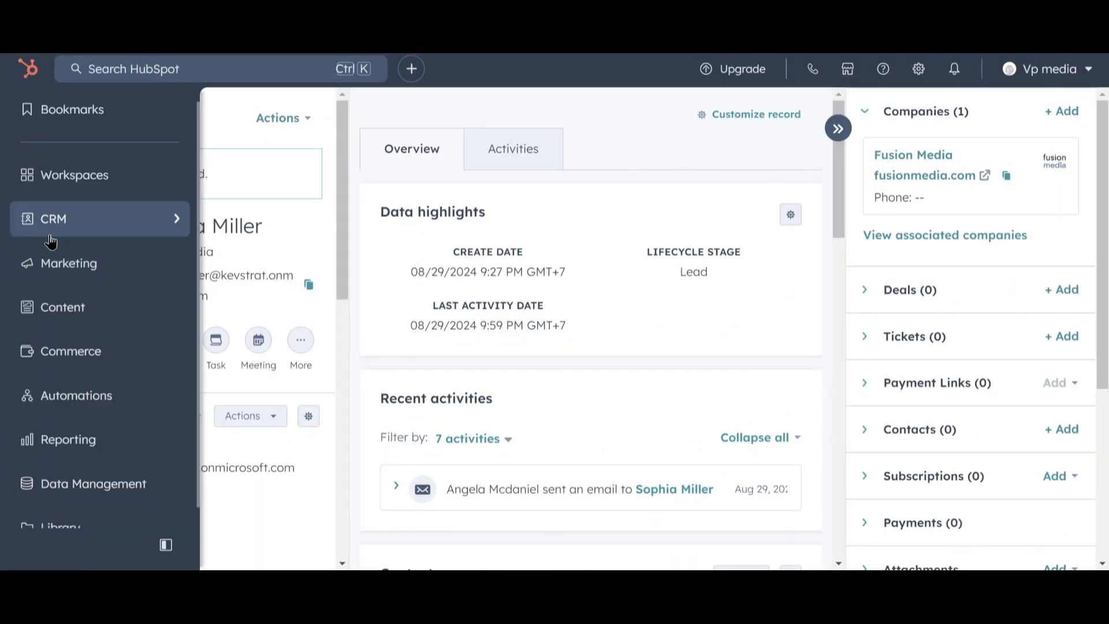
mouse_move(171, 224)
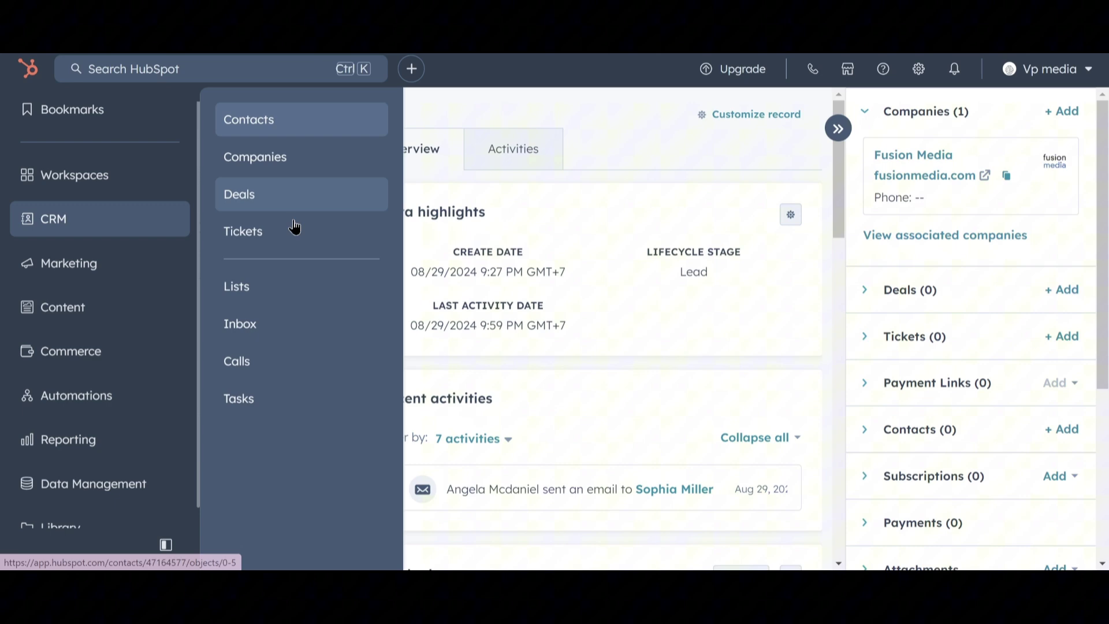
left_click(278, 396)
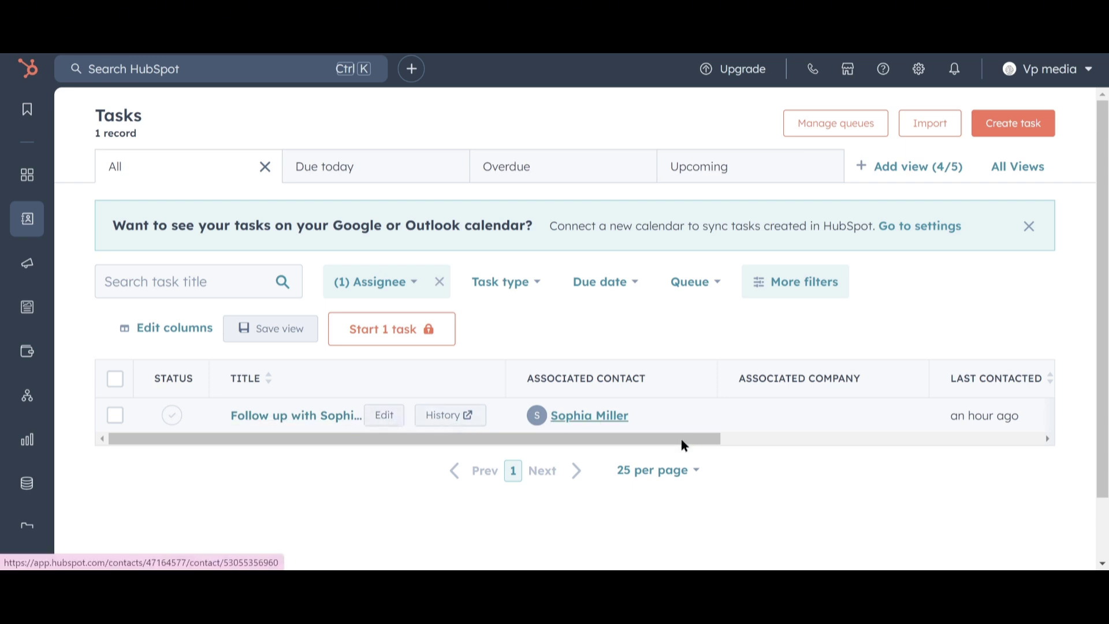
left_click(999, 125)
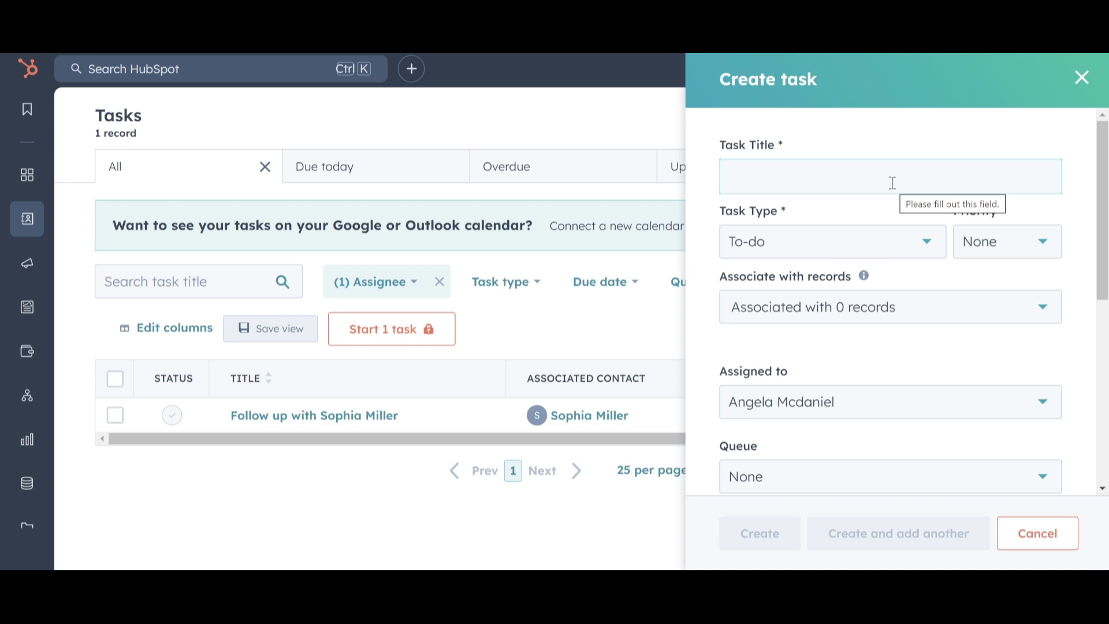
type("Send meeting schedule to HP Media")
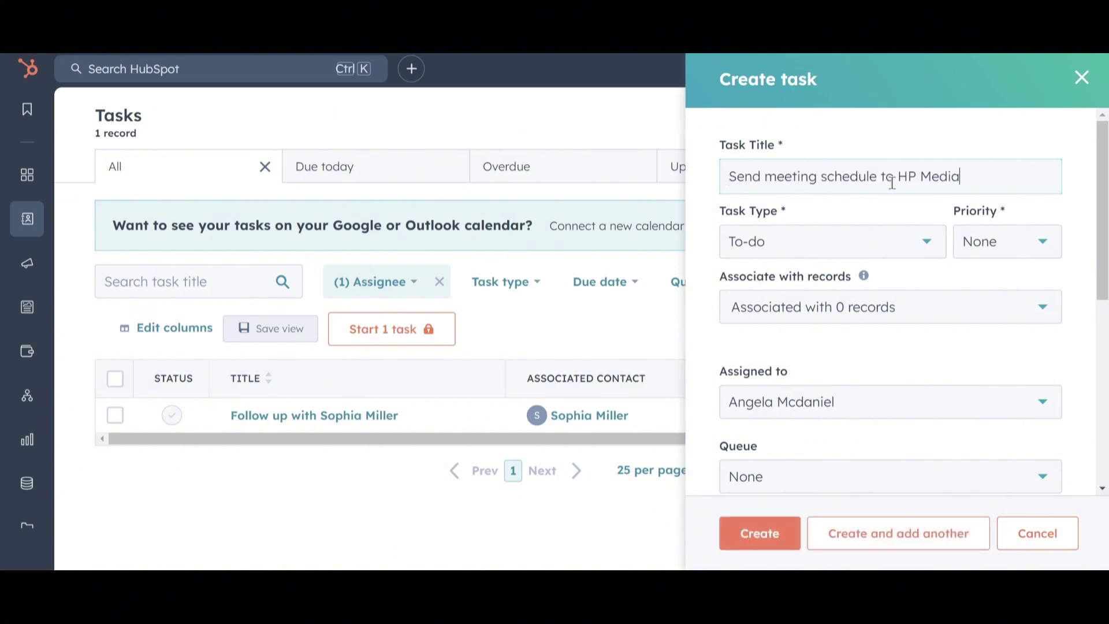
Associate the task with the contact and the hpmedia.com company
left_click(908, 312)
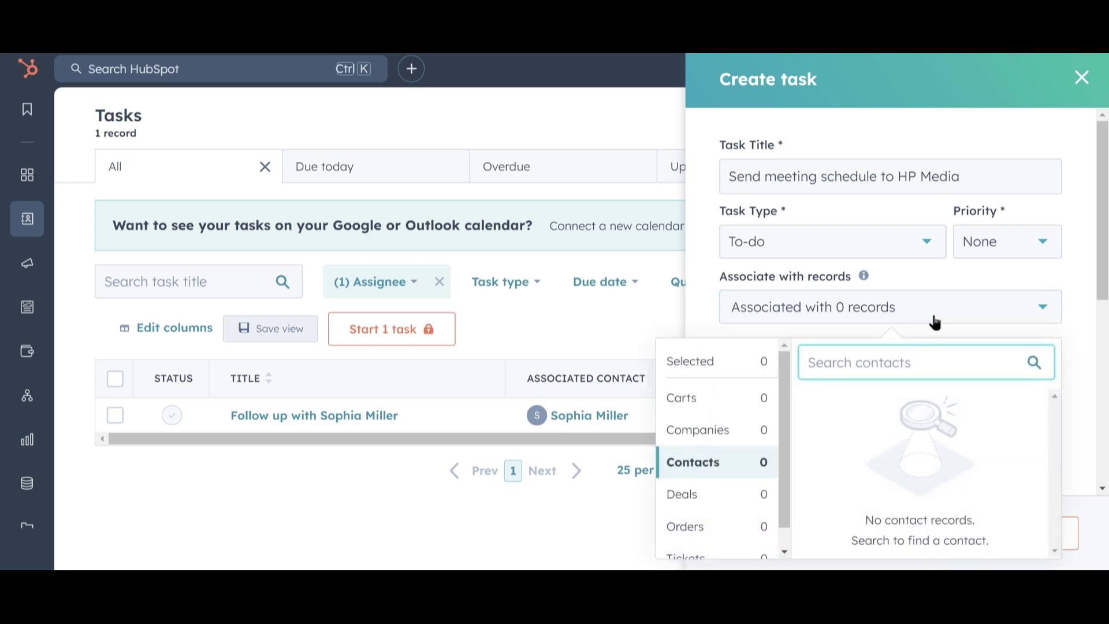
left_click(941, 310)
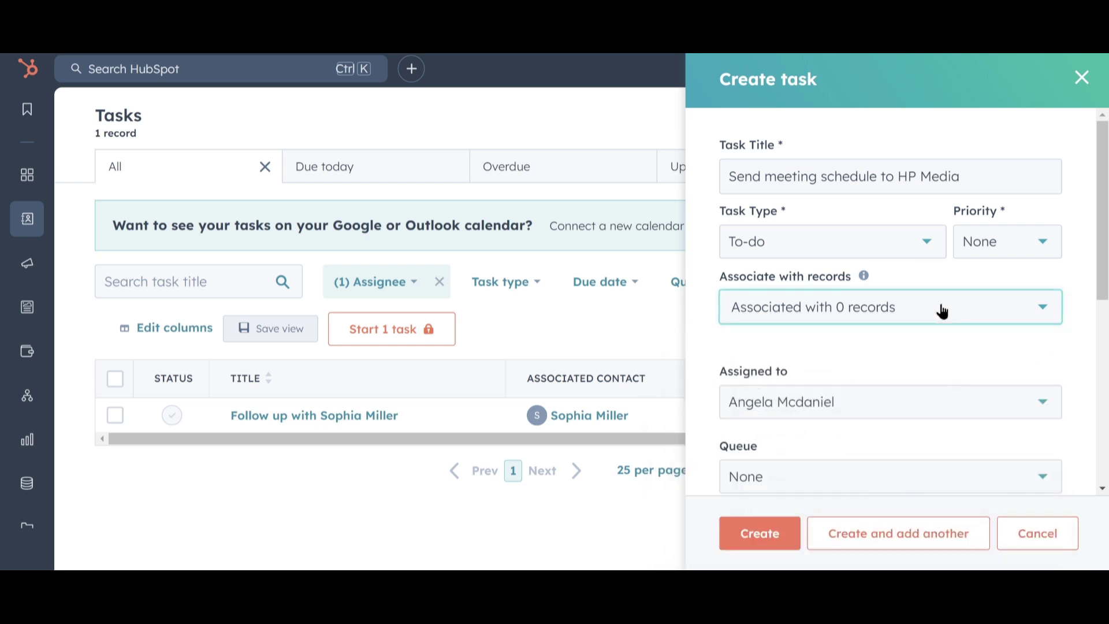
left_click(941, 309)
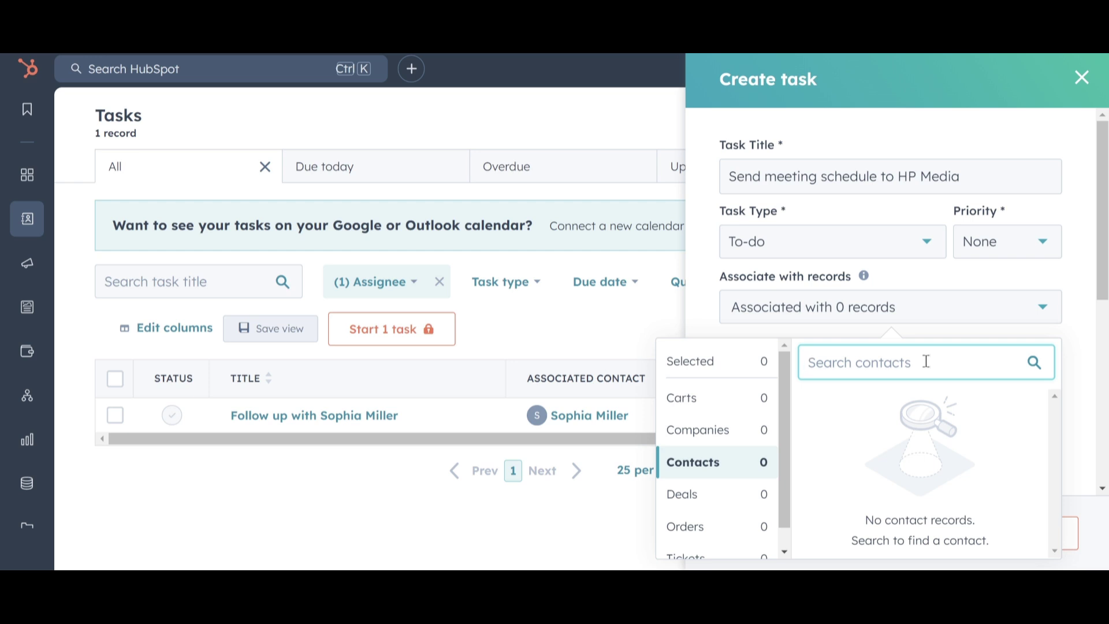
type("bo")
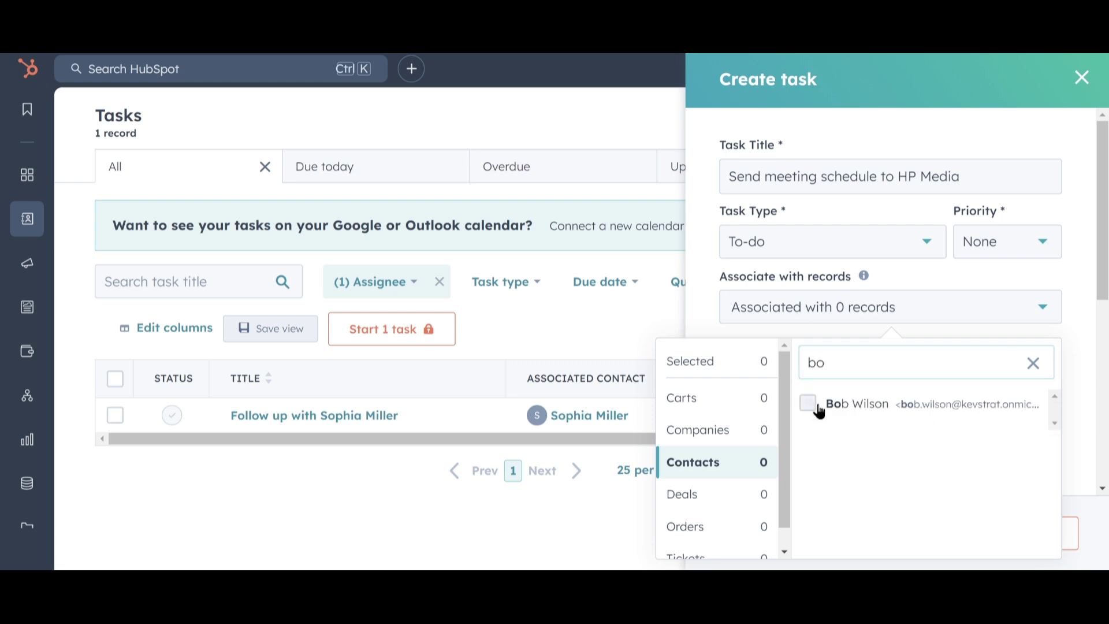
left_click(808, 403)
left_click(970, 330)
left_click(962, 294)
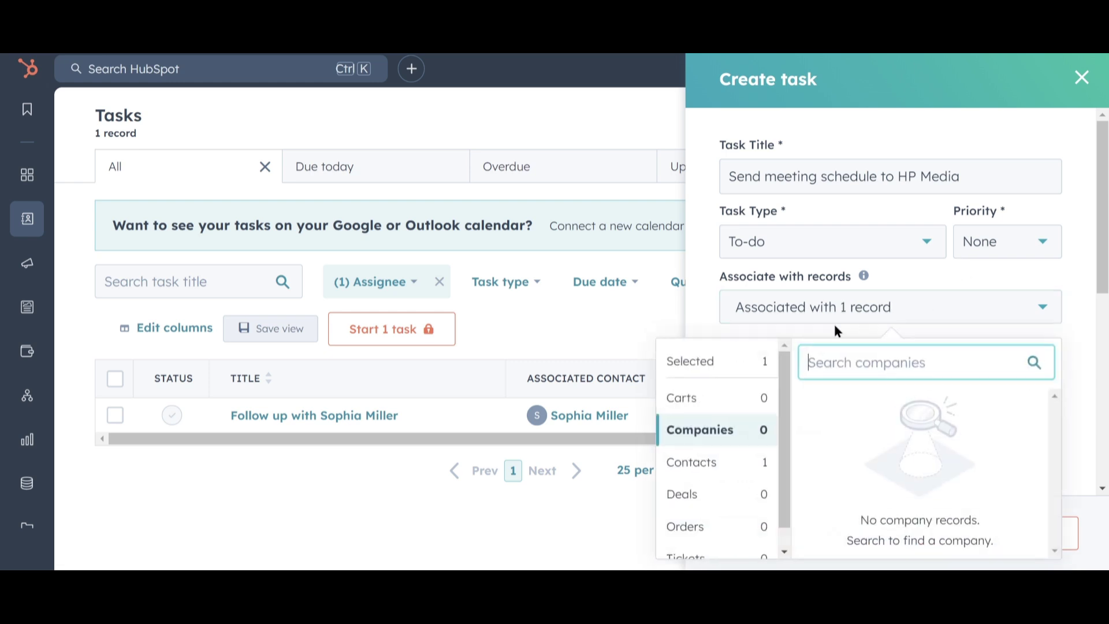
type("hp")
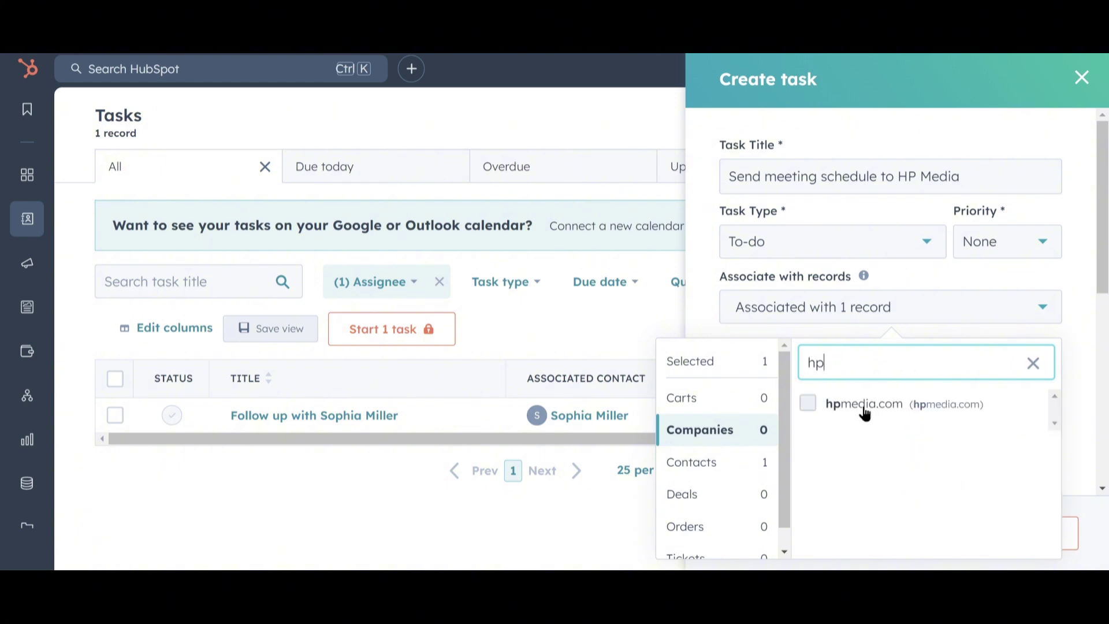
left_click(863, 405)
left_click(987, 324)
Set the task's due date to Tomorrow and create it
scroll(981, 373, "down", 3)
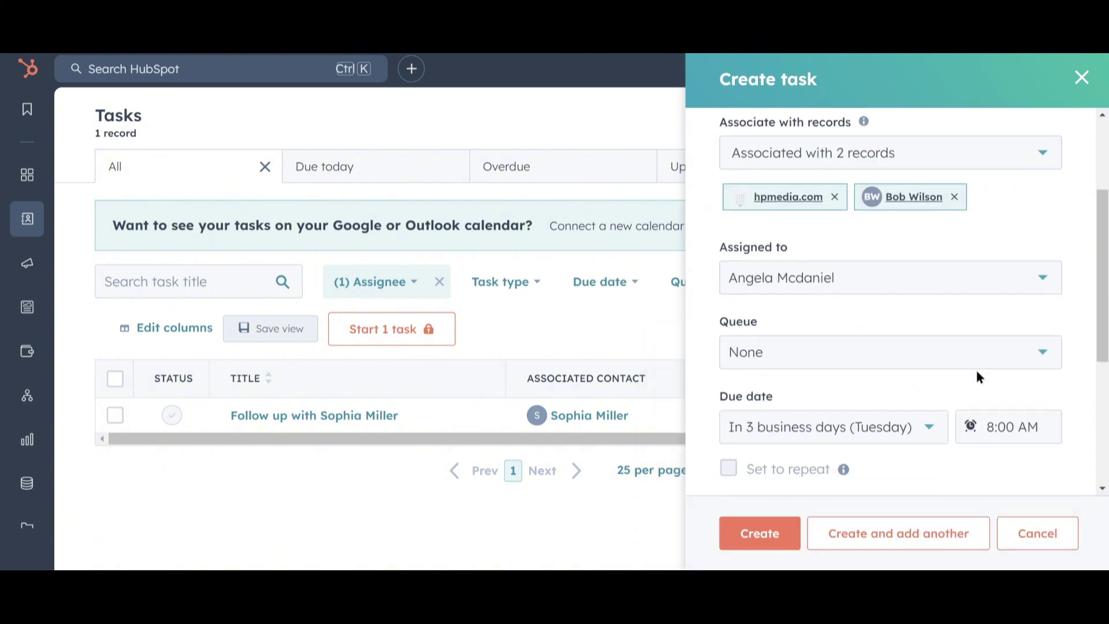
left_click(879, 430)
scroll(823, 277, "up", 2)
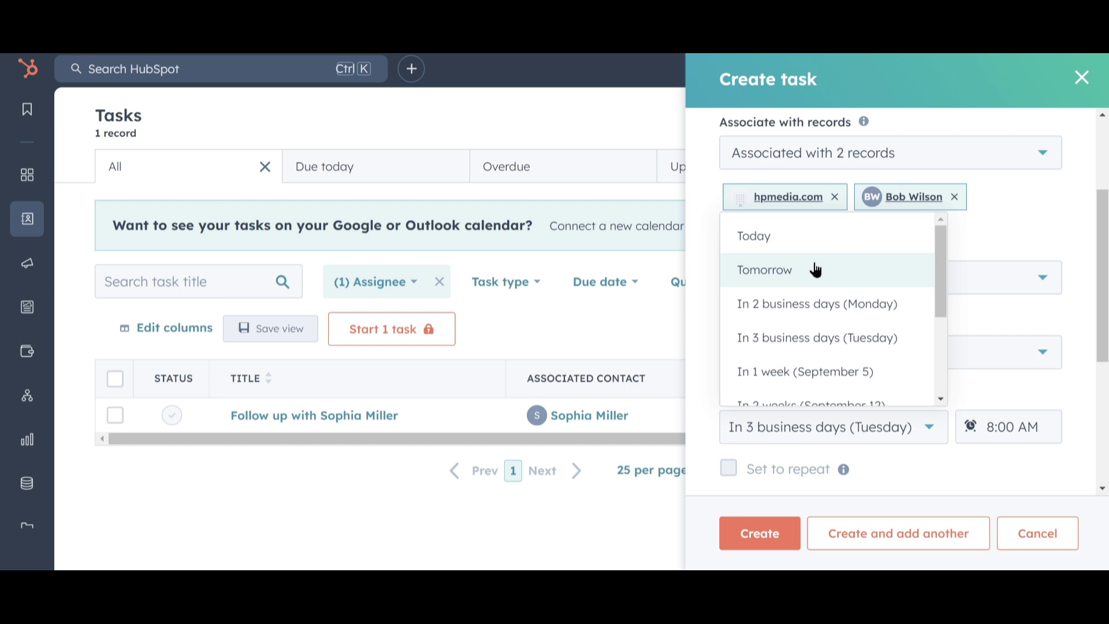
left_click(812, 267)
scroll(886, 404, "down", 5)
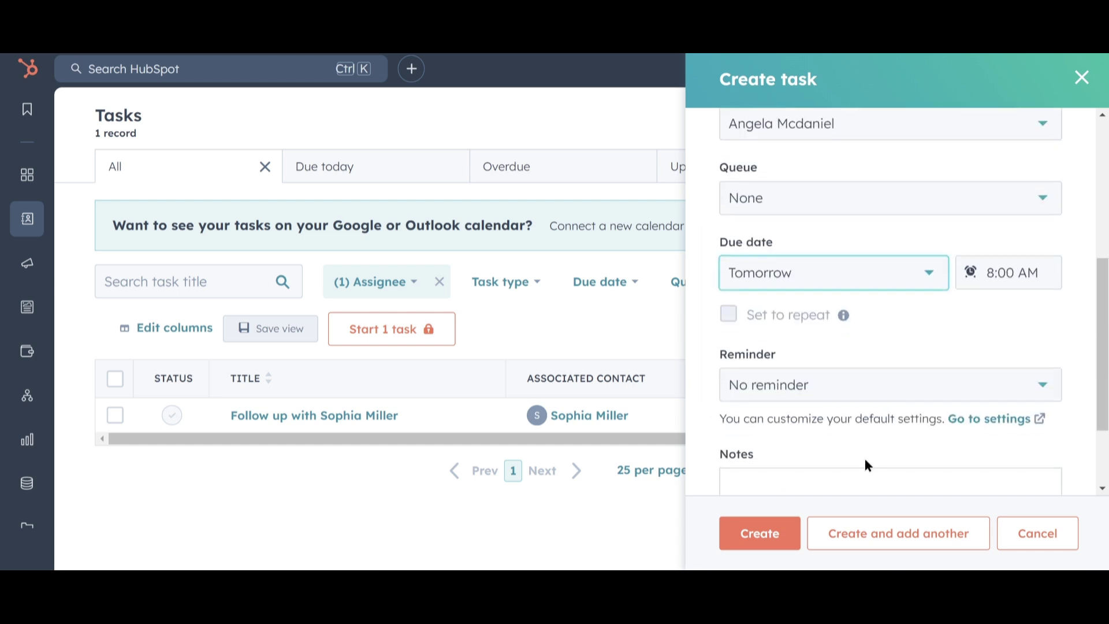
left_click(762, 536)
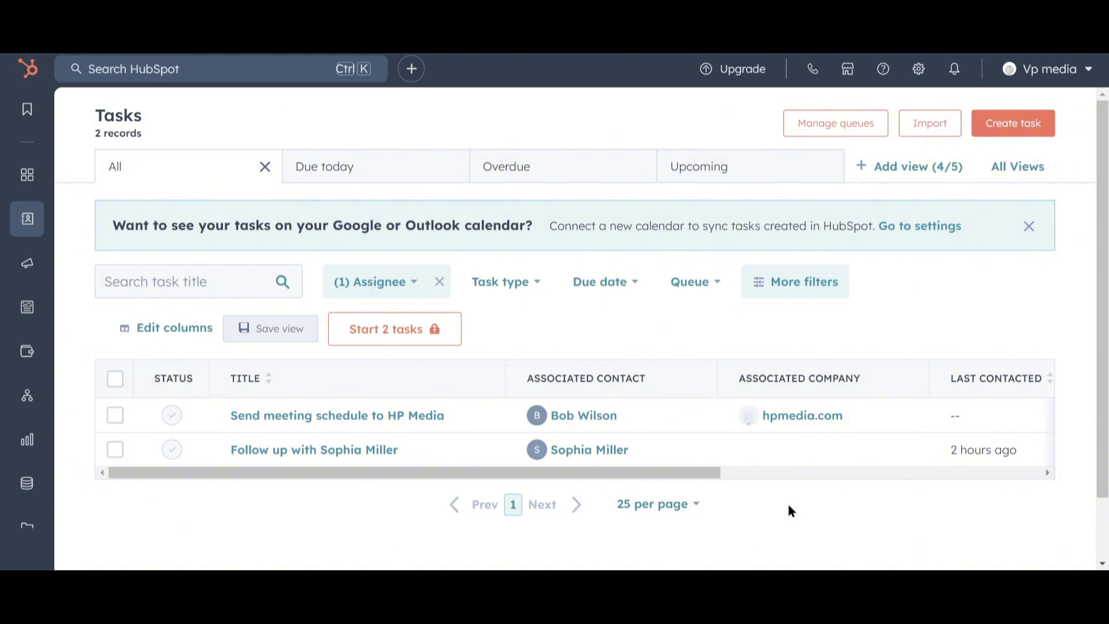
Create 'HP Media - New deal' in Client Acquisition at Introductory meeting, closing 08/31/2024
mouse_move(49, 276)
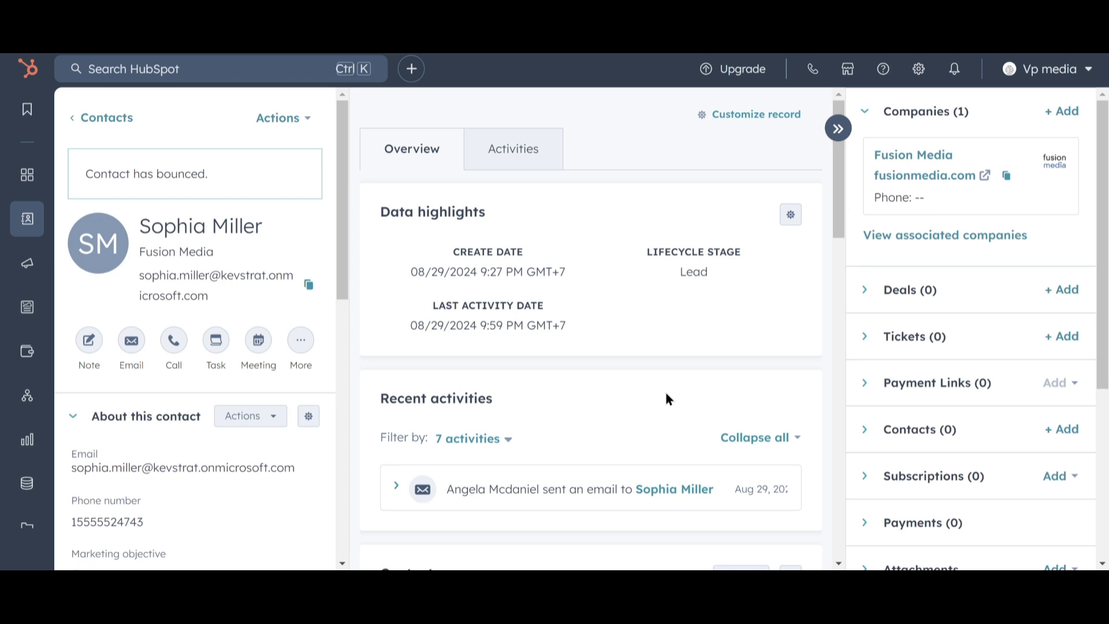
left_click(1068, 290)
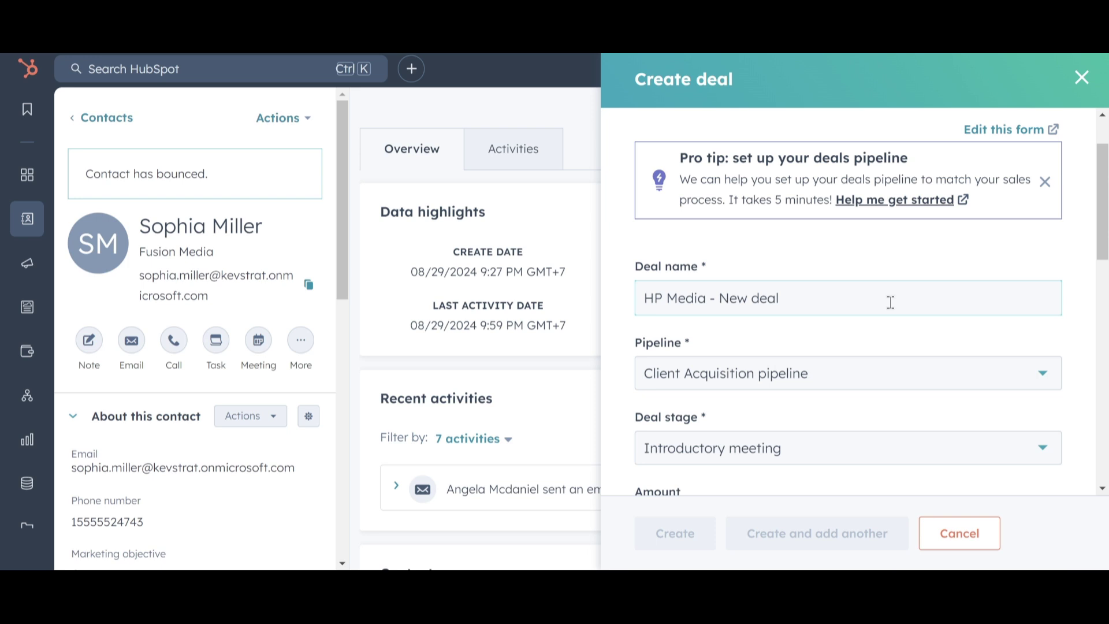
scroll(908, 381, "down", 3)
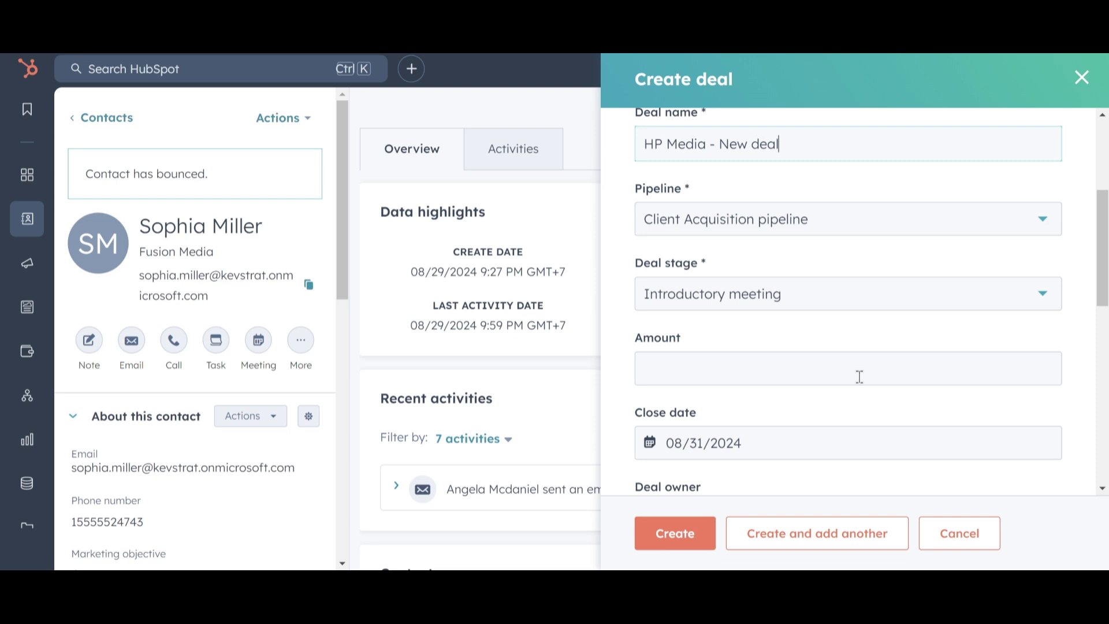
scroll(860, 375, "down", 3)
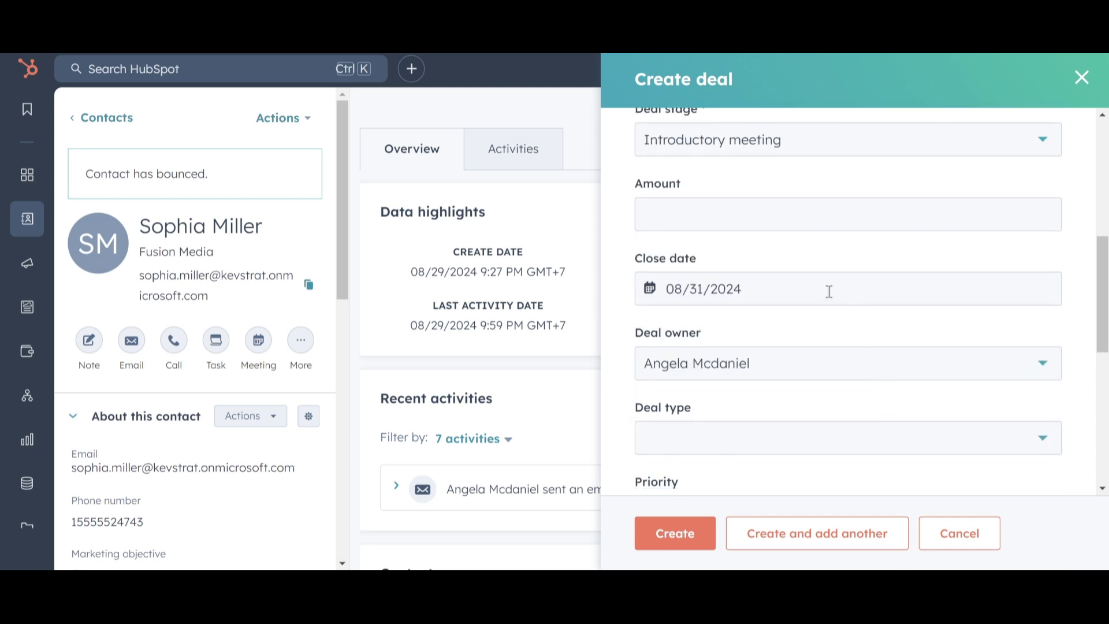
scroll(866, 349, "down", 3)
scroll(852, 404, "down", 5)
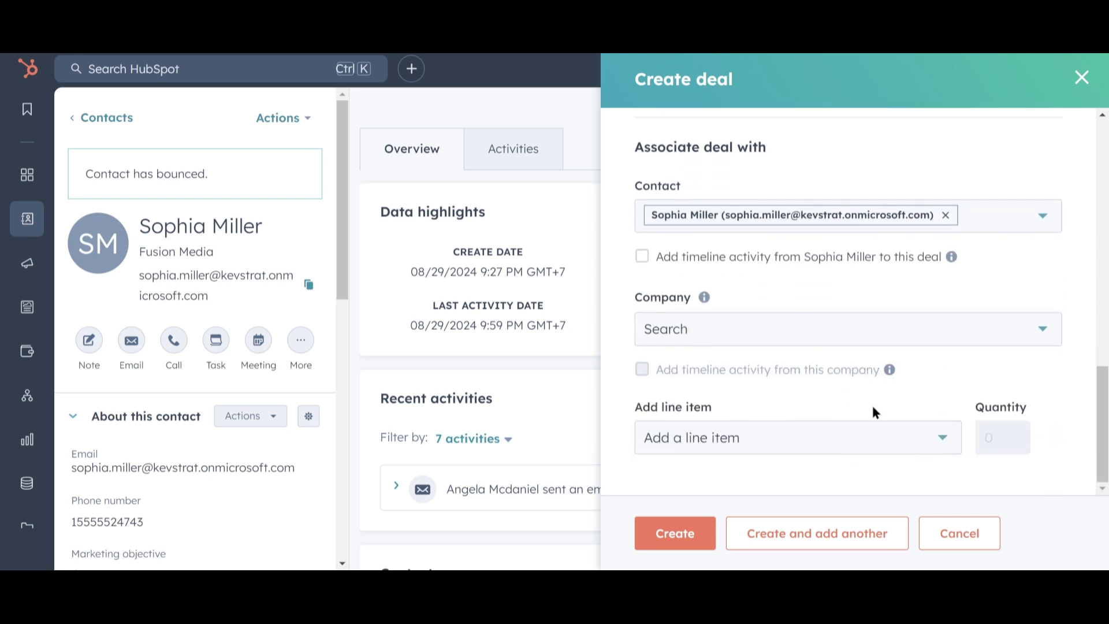
left_click(691, 537)
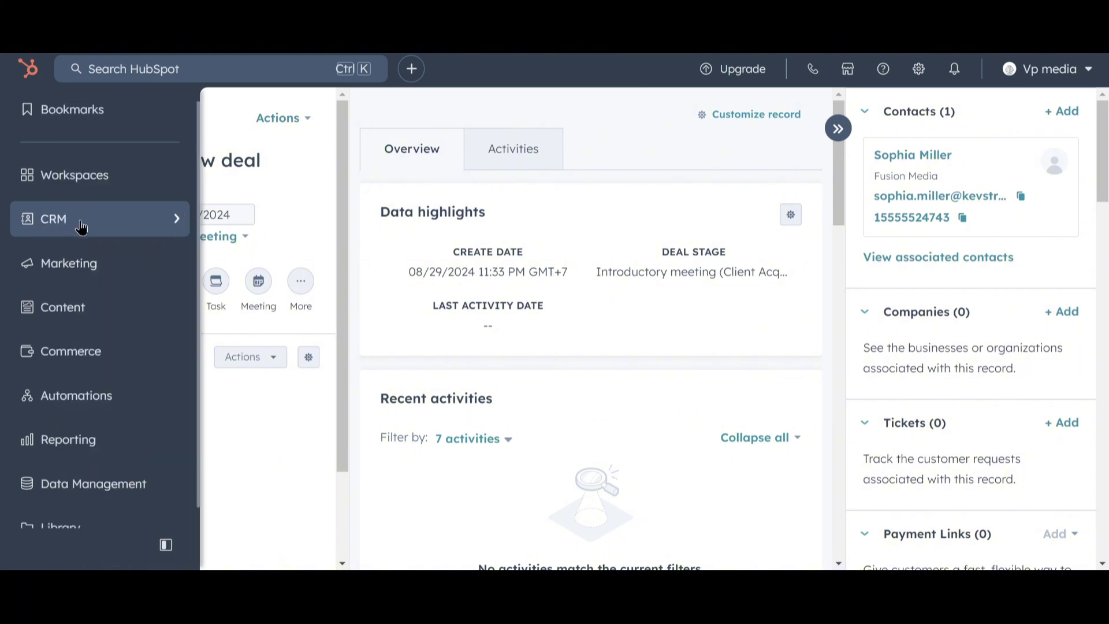
Show the Deals as a pipeline board and choose Board options > Edit stages
mouse_move(91, 223)
left_click(251, 198)
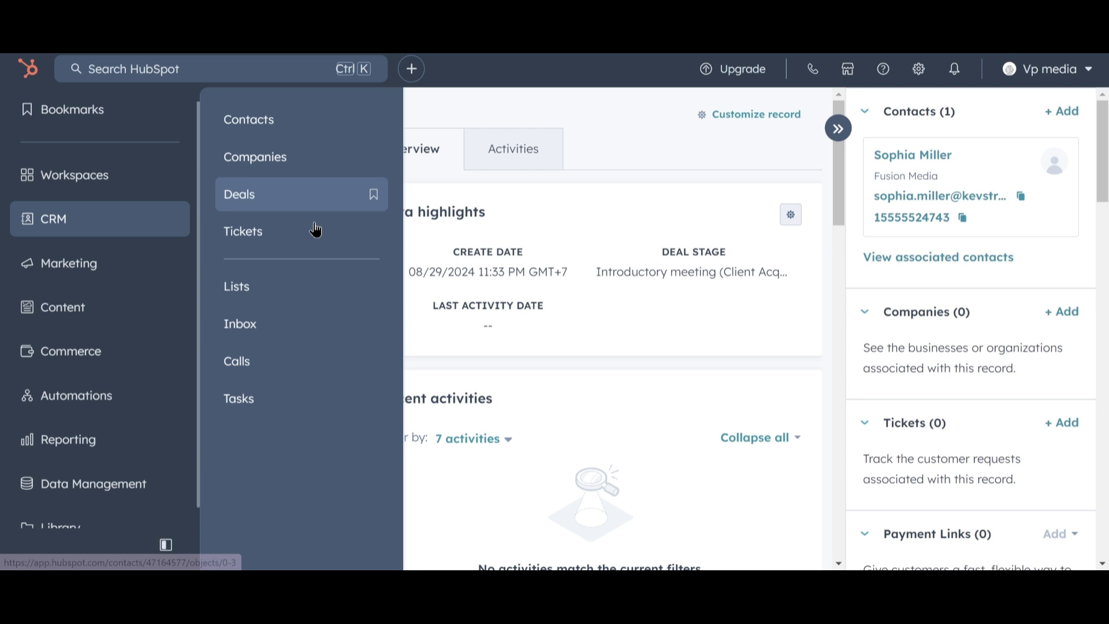
left_click(135, 208)
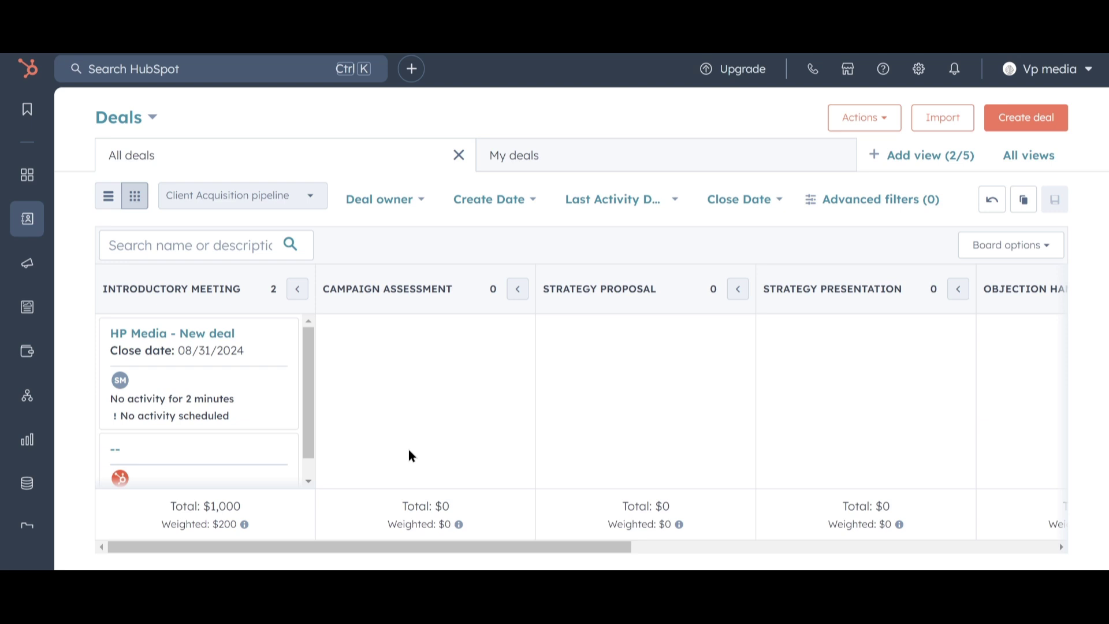
left_click_drag(538, 547, 1077, 536)
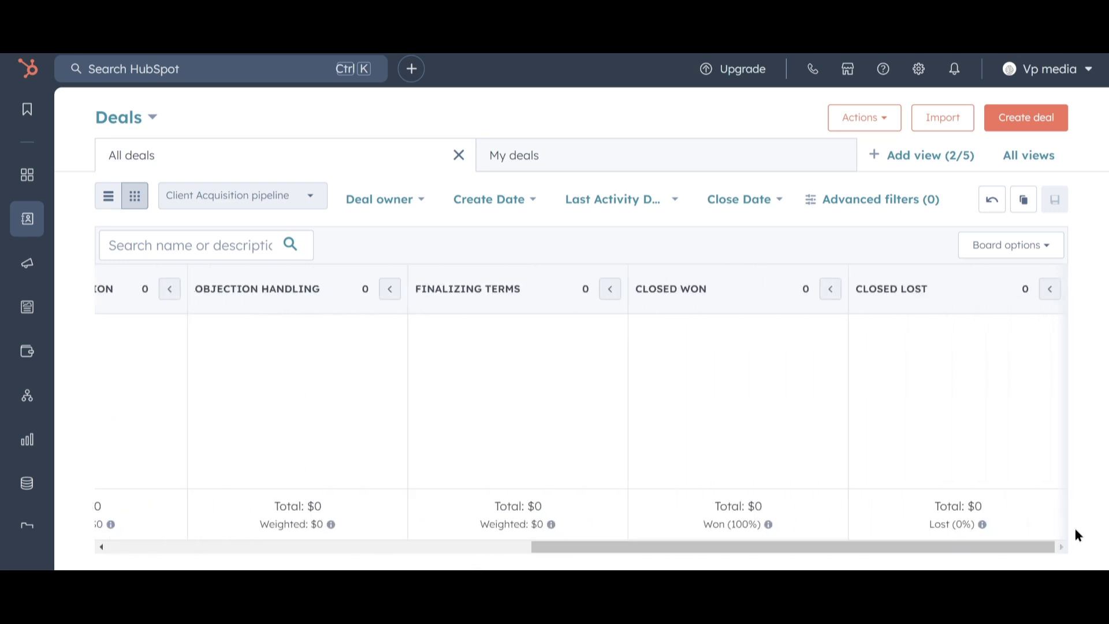
left_click(1049, 289)
left_click(1049, 292)
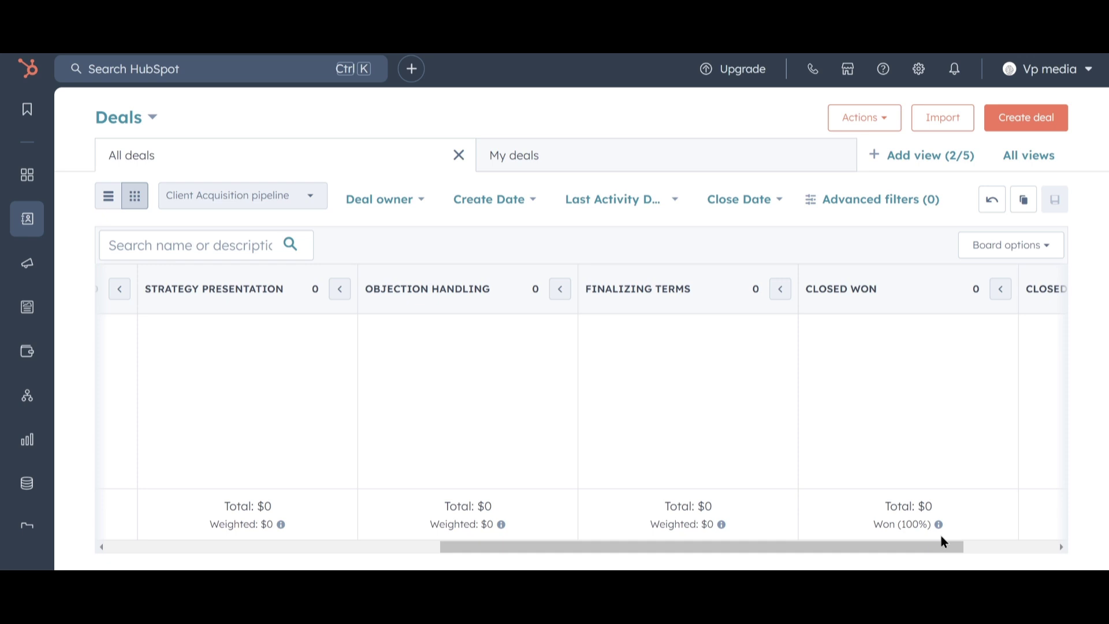
left_click_drag(938, 548, 1040, 539)
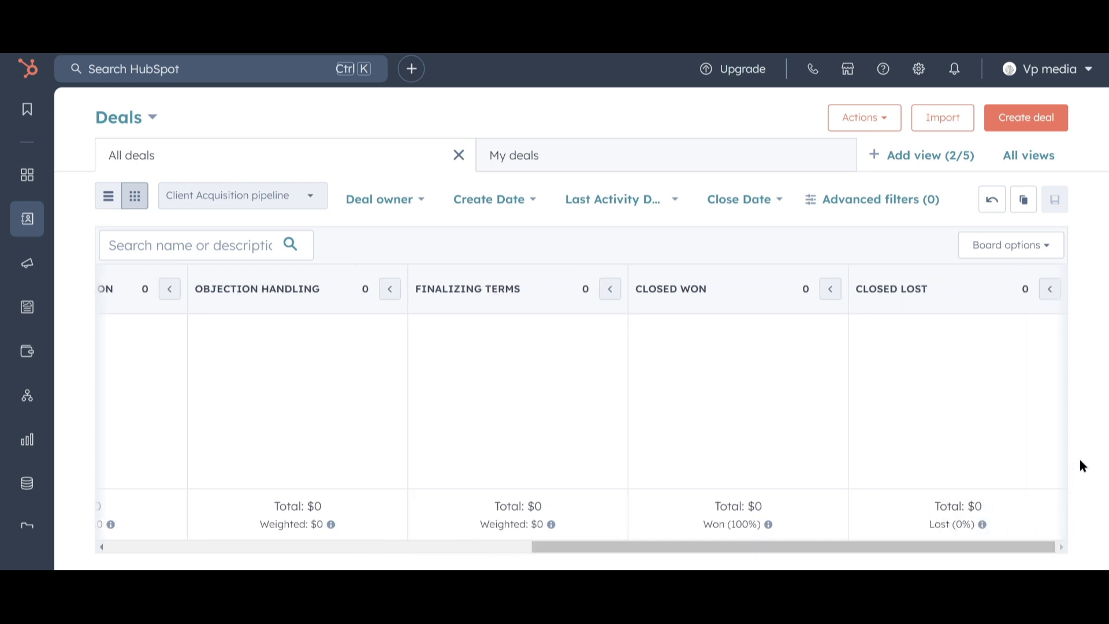
left_click(1027, 250)
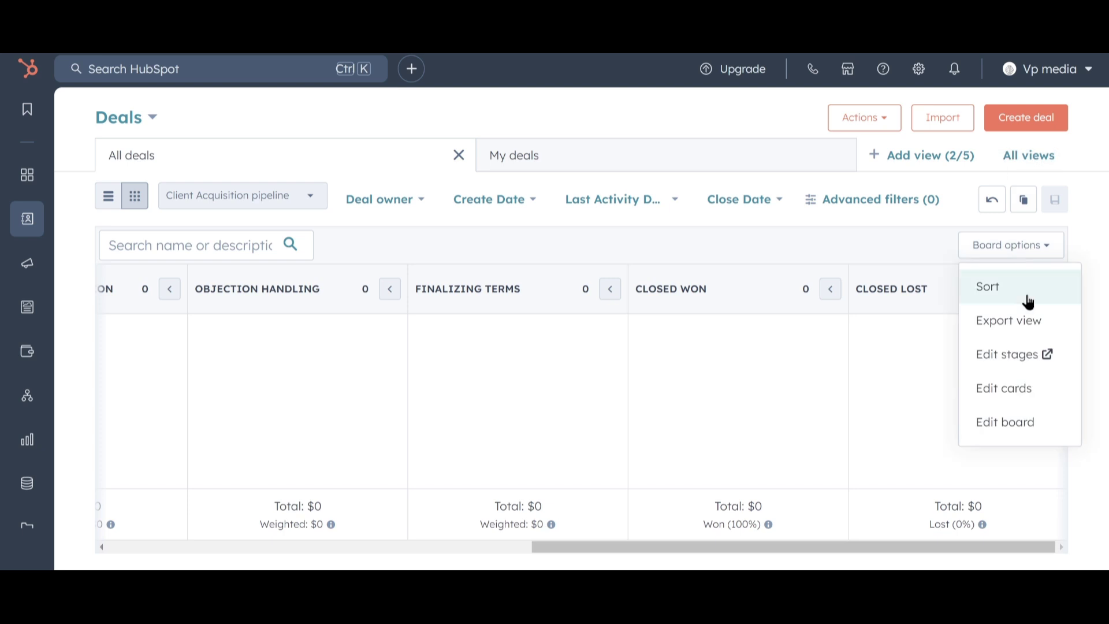
left_click(1035, 364)
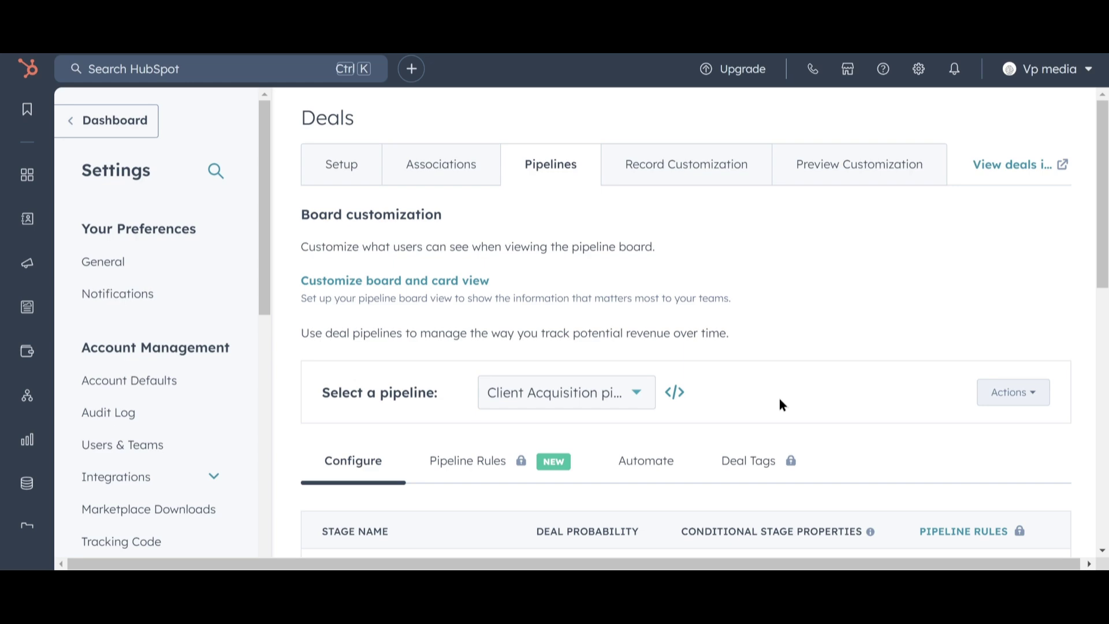
Review the Client Acquisition stages, then switch the Deals page back to list view
scroll(778, 398, "down", 7)
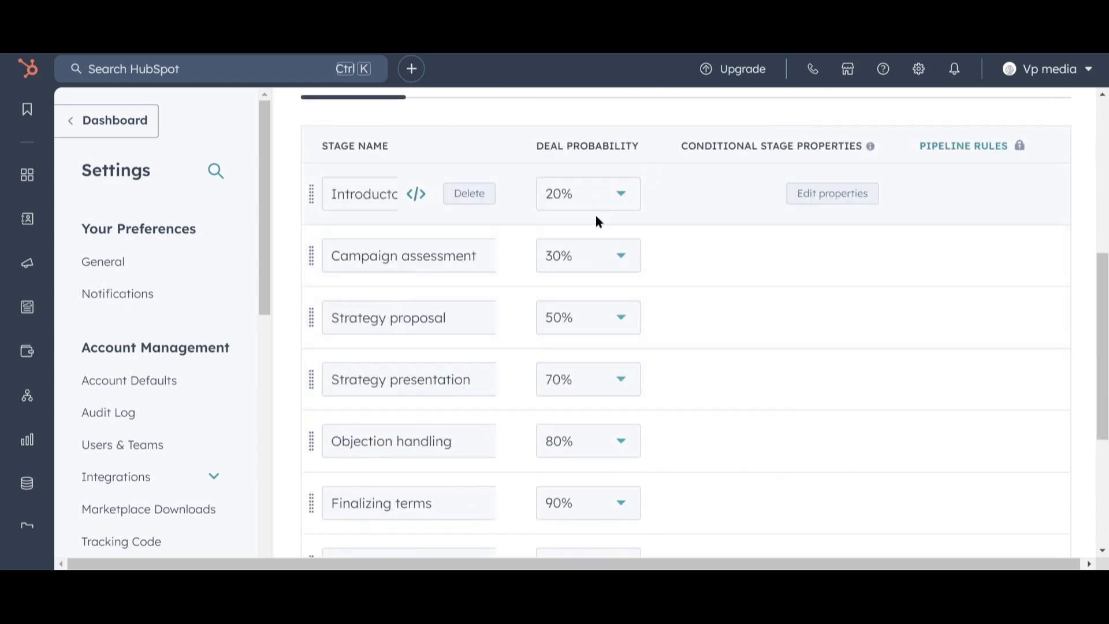
scroll(626, 364, "down", 3)
scroll(626, 367, "up", 4)
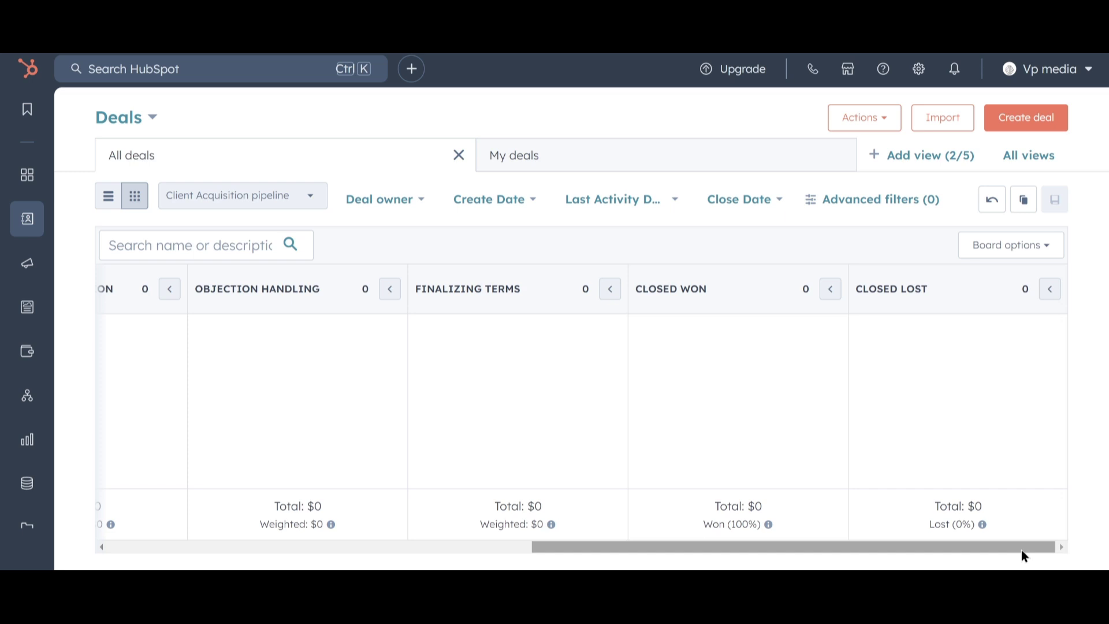
left_click(108, 195)
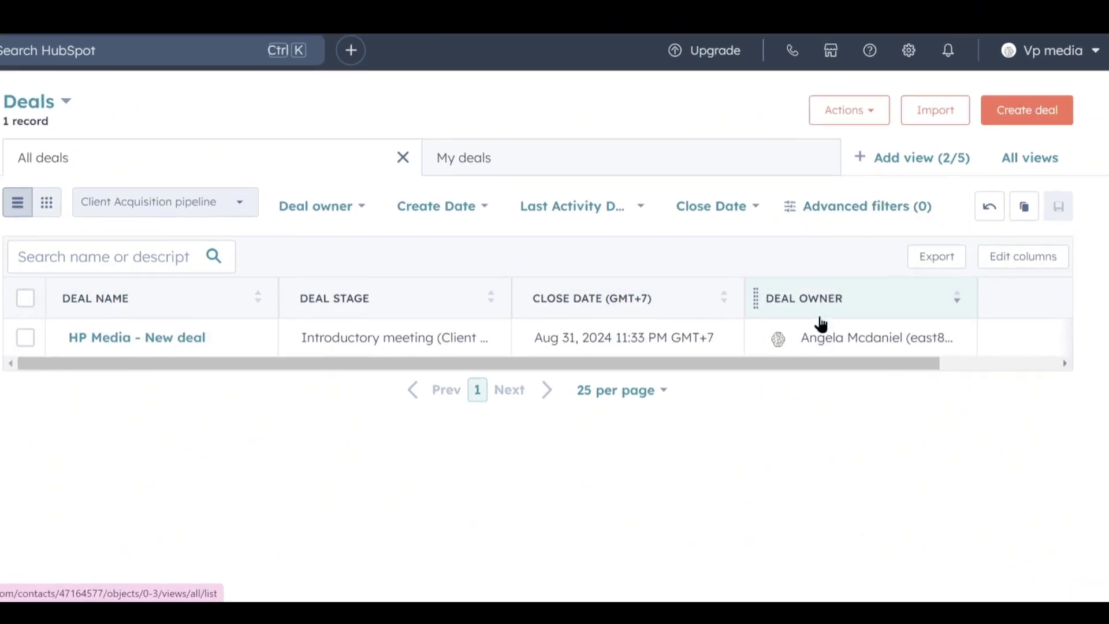
Open Actions > Edit properties and create the Order Quantity property in Deal information, advancing to field type
left_click(836, 111)
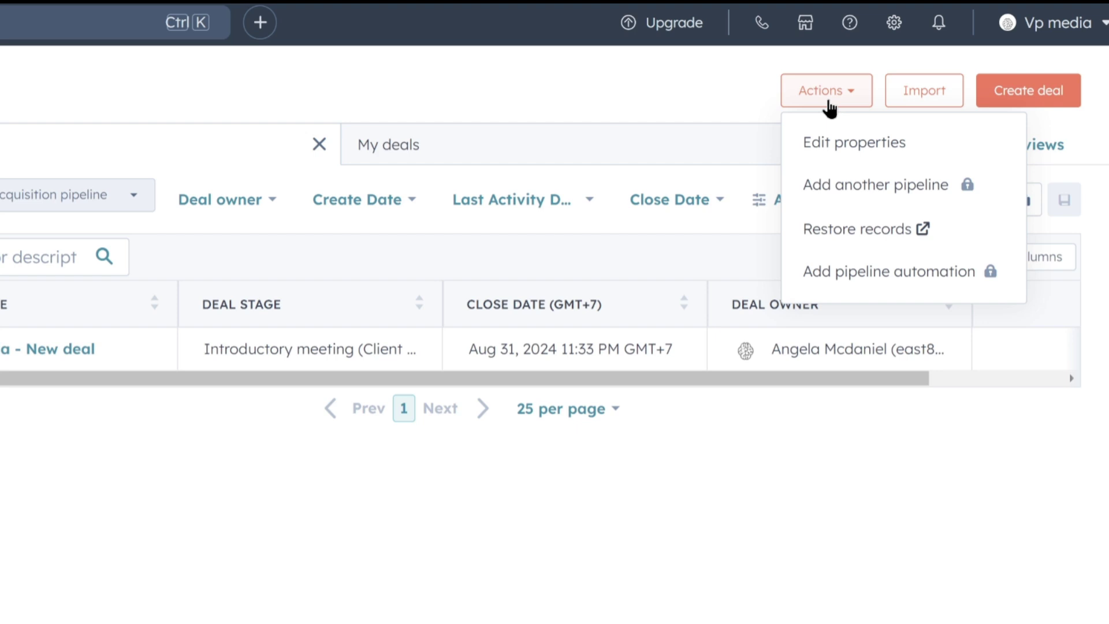
left_click(974, 152)
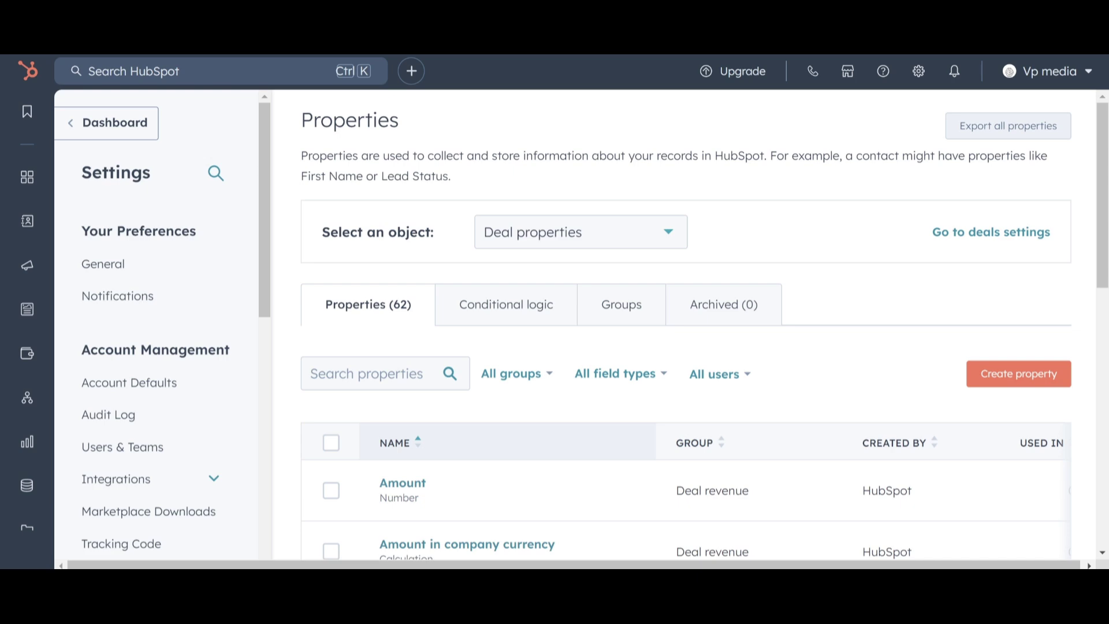
scroll(433, 314, "down", 5)
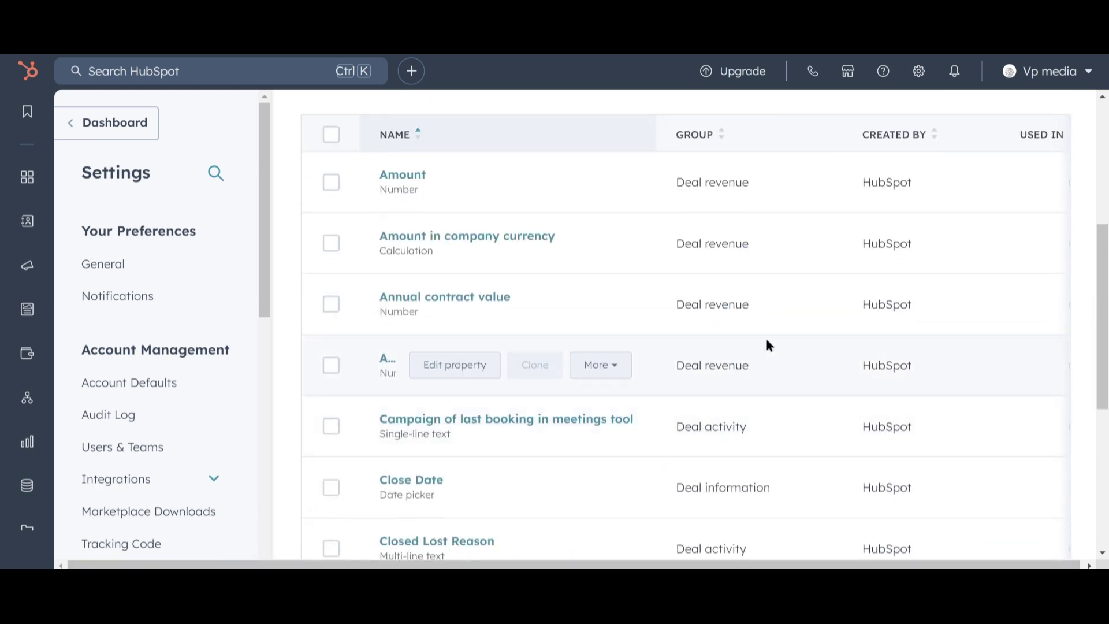
scroll(767, 346, "down", 5)
scroll(767, 346, "up", 10)
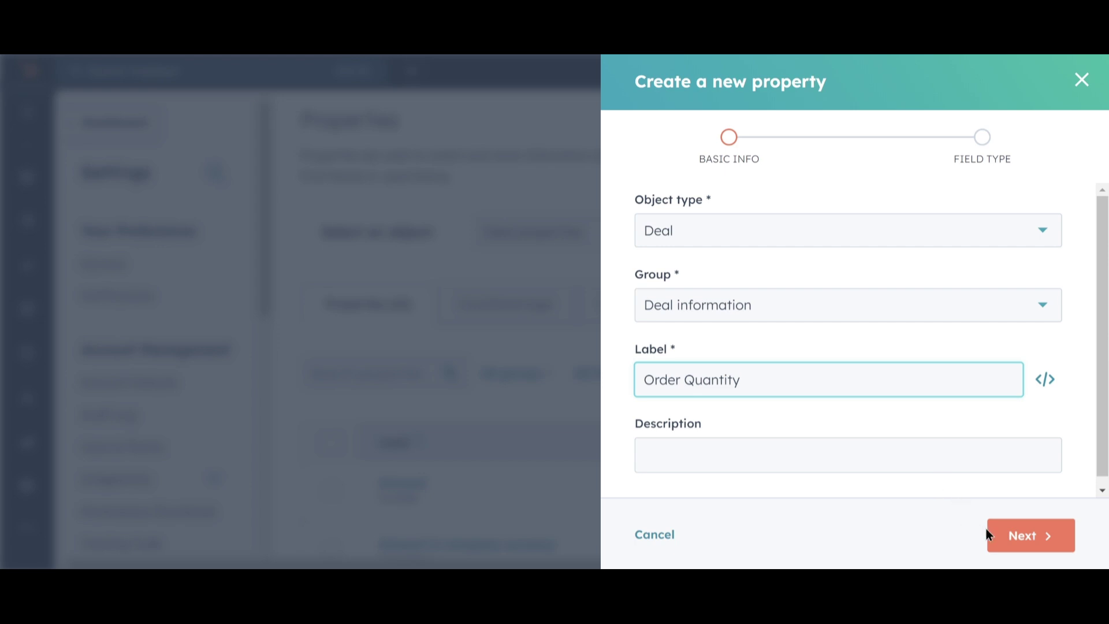
left_click(994, 538)
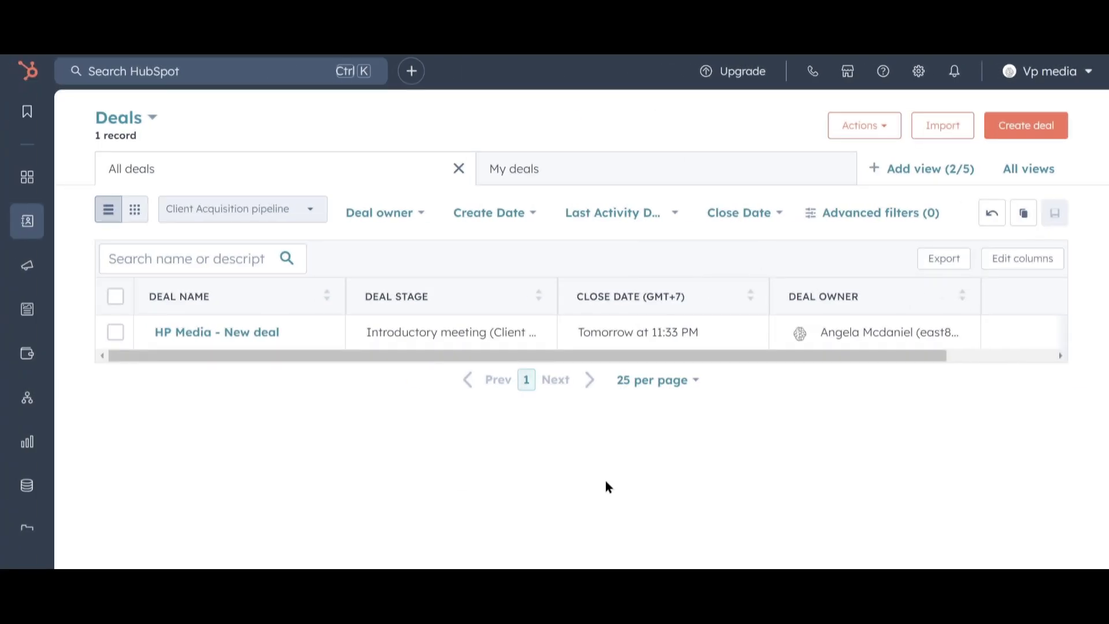
Add Order Quantity to the HP Media - New deal's About this deal card and enter 100
left_click(241, 335)
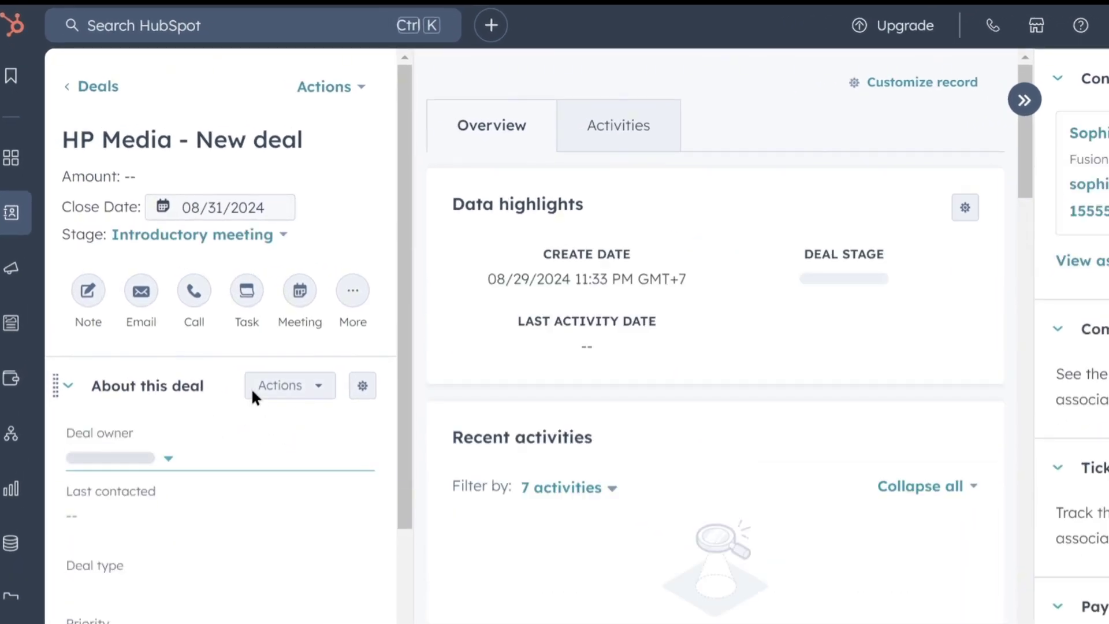
left_click(279, 387)
left_click(355, 436)
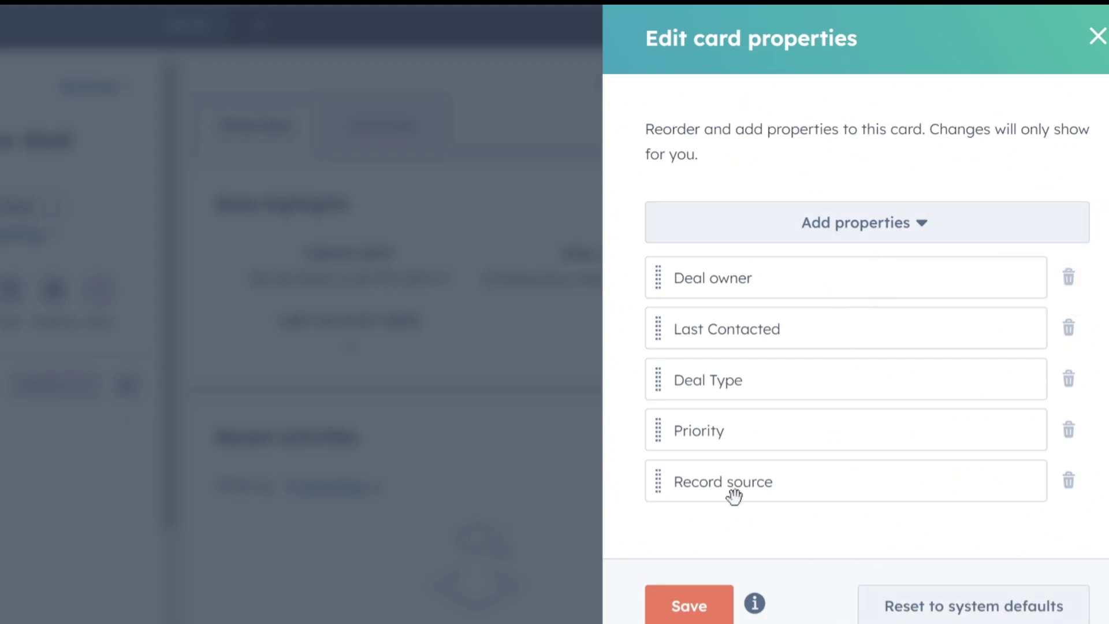
left_click(849, 231)
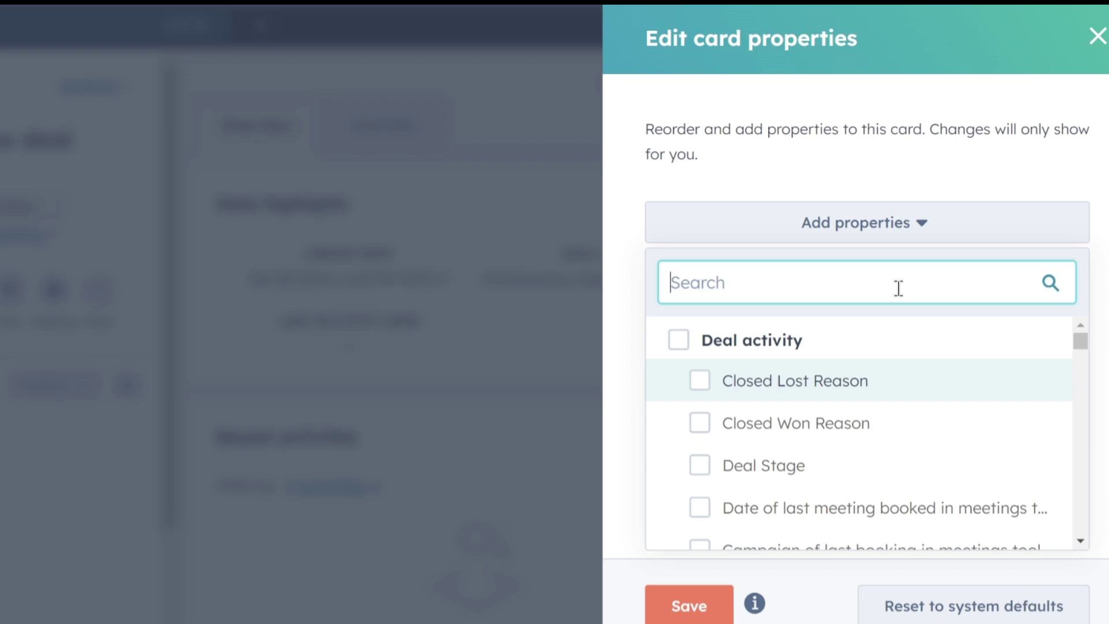
type("order")
left_click(847, 380)
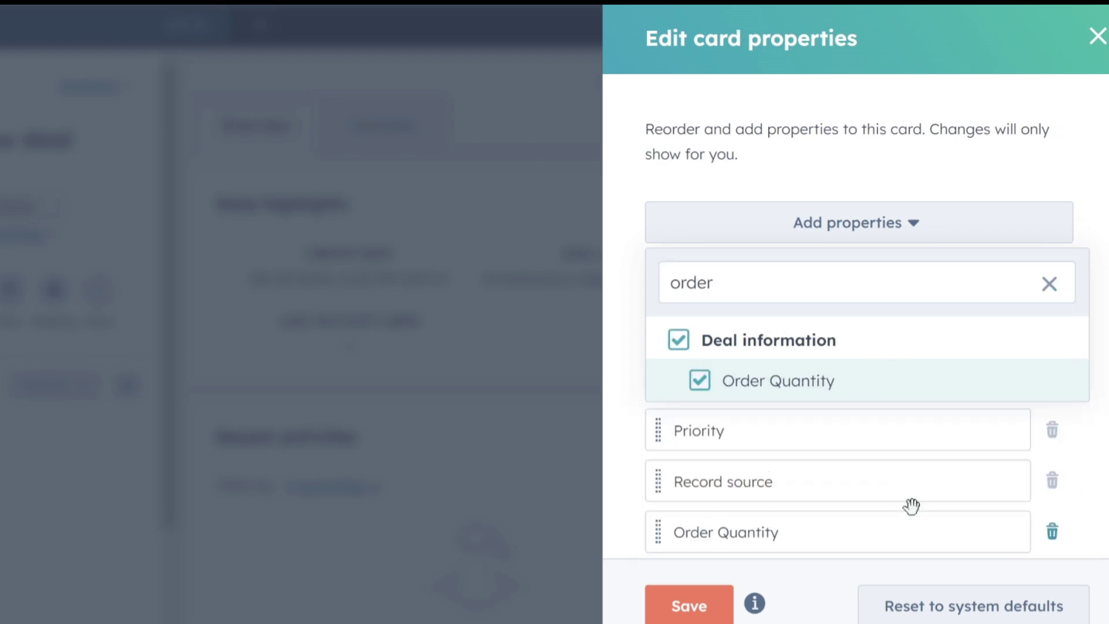
left_click(962, 529)
scroll(911, 529, "down", 1)
left_click(693, 606)
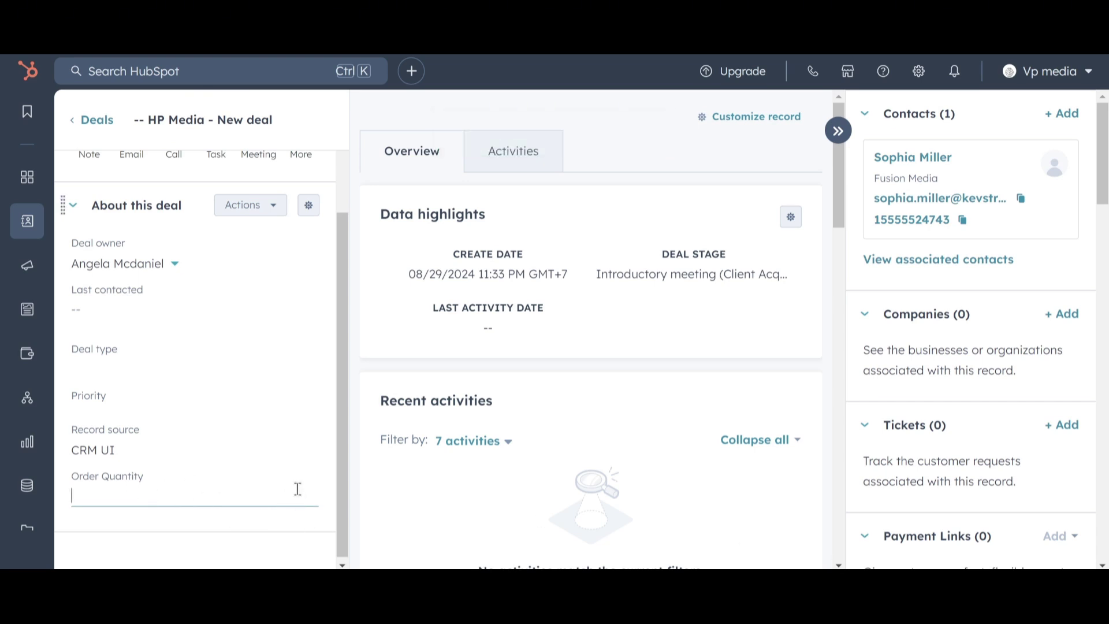
type("100")
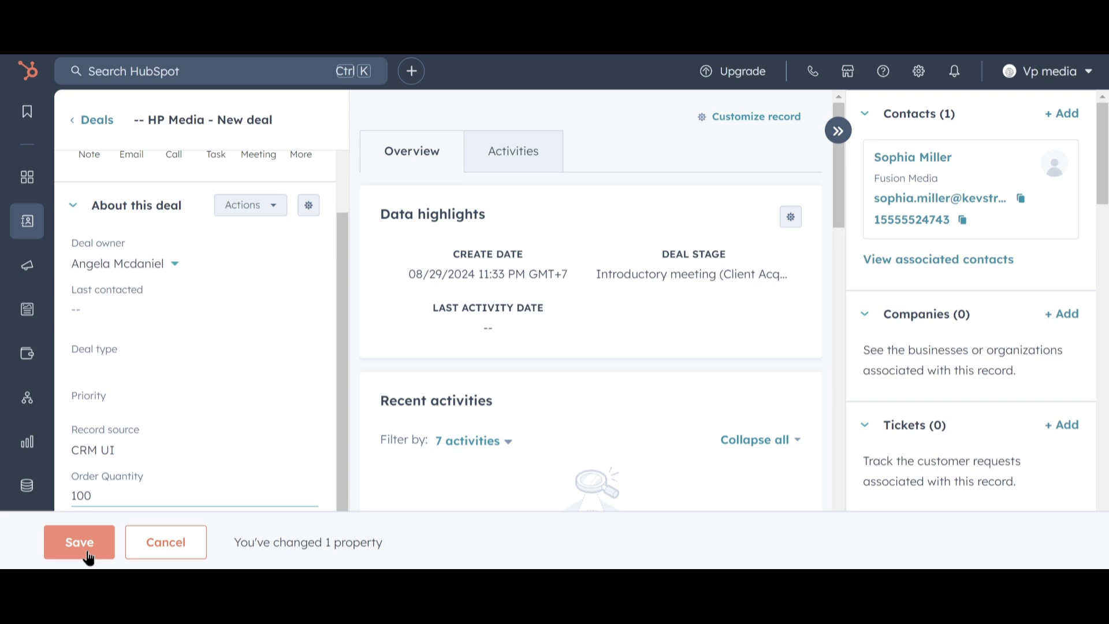
left_click(79, 542)
From Reporting > Dashboards, build a 'Sales' dashboard from the Sales template with Everyone able to edit
mouse_move(29, 509)
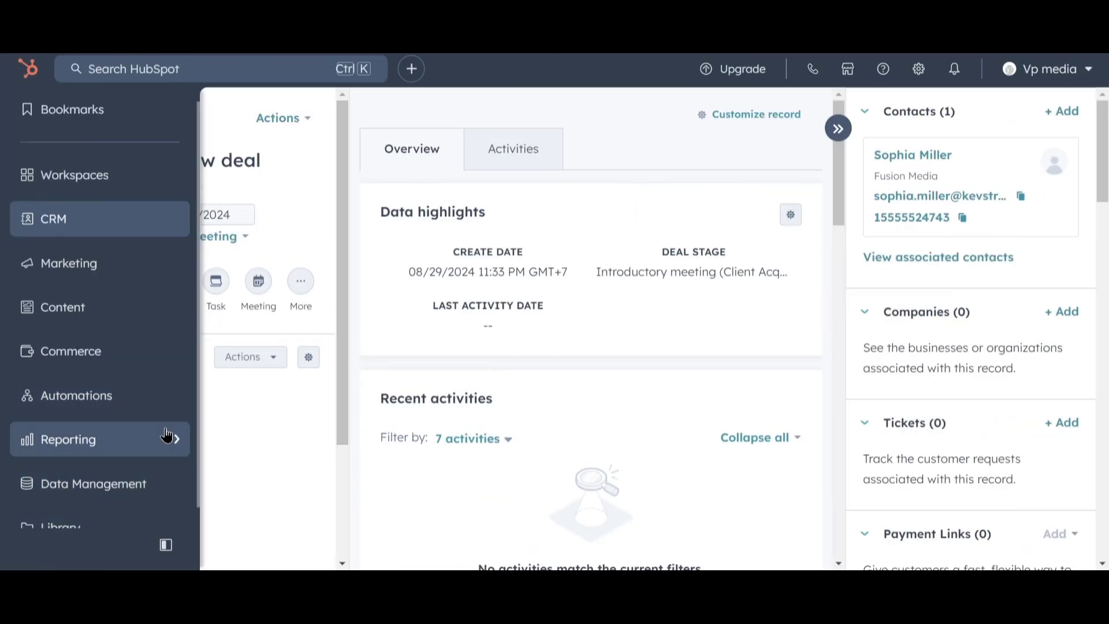
scroll(167, 436, "down", 1)
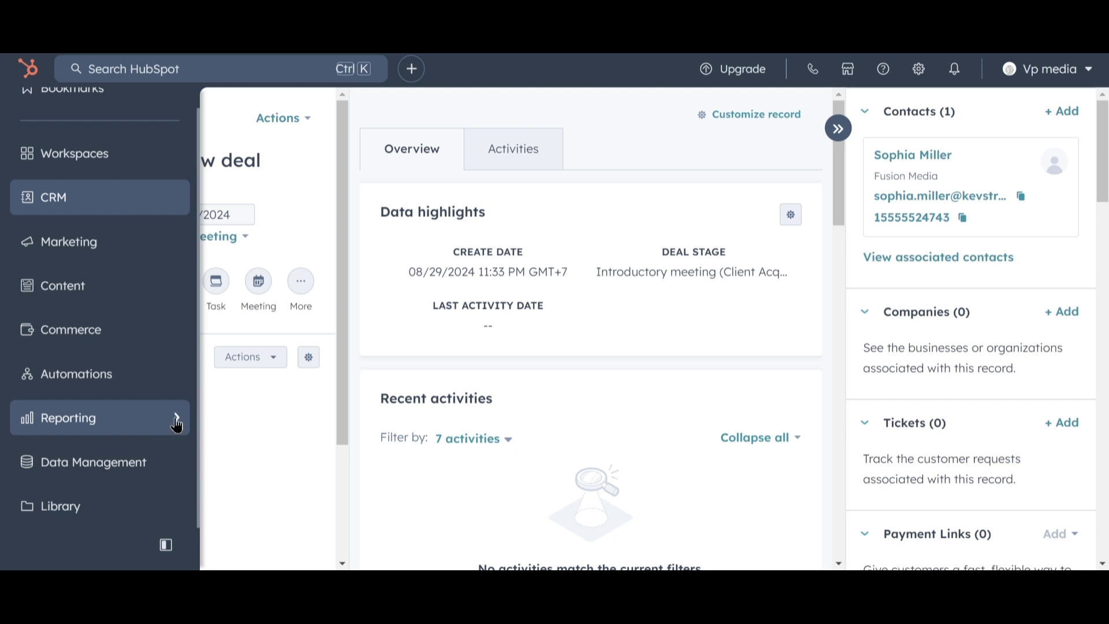
left_click(178, 424)
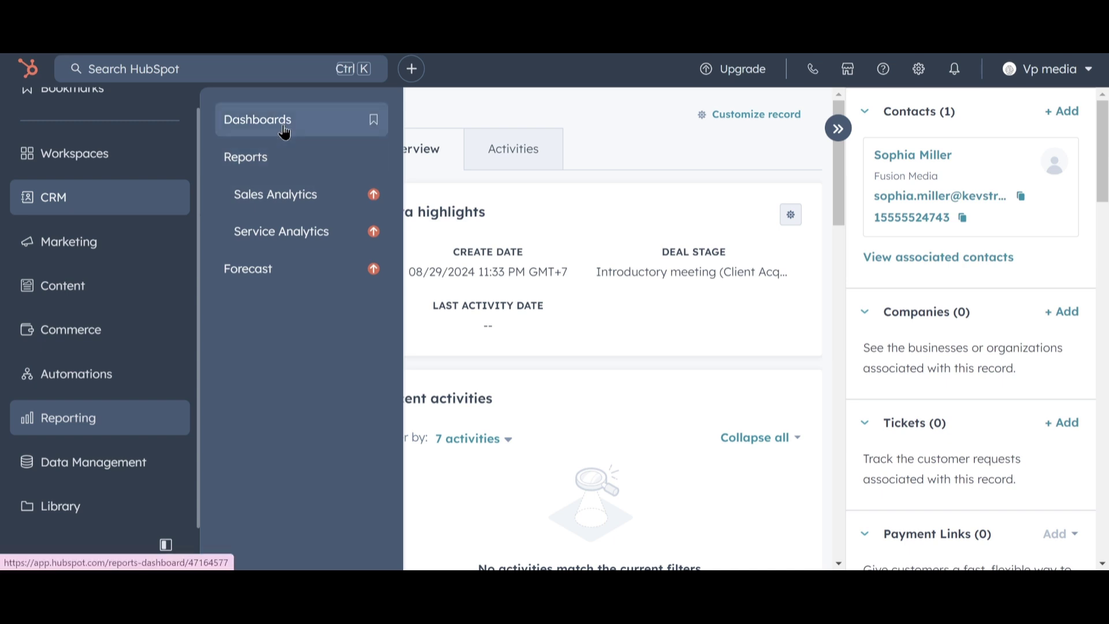
left_click(306, 135)
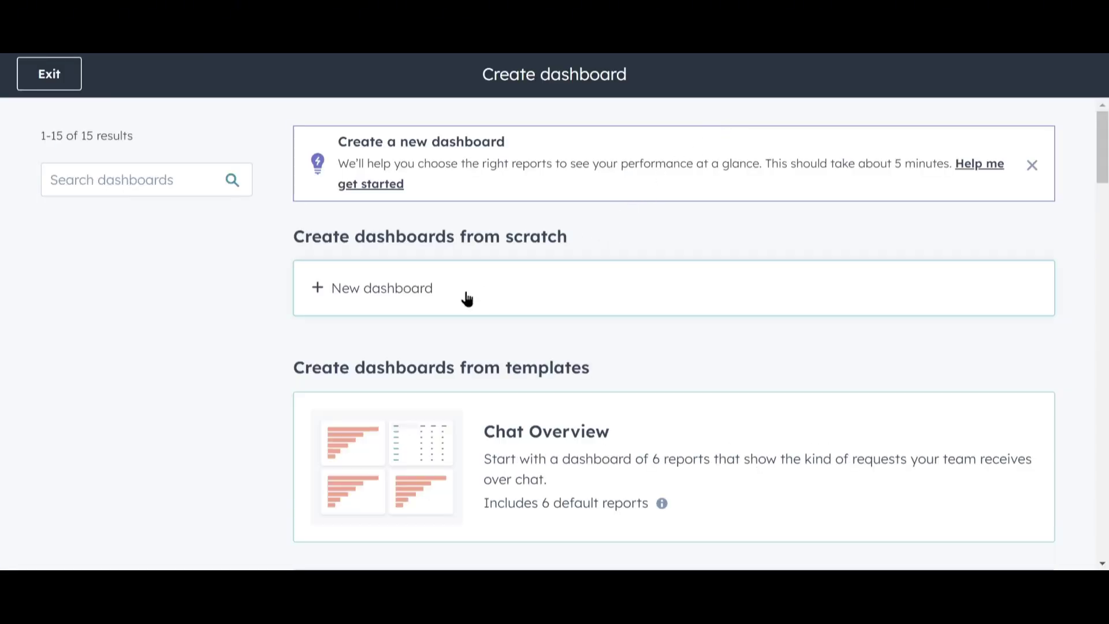
left_click(145, 180)
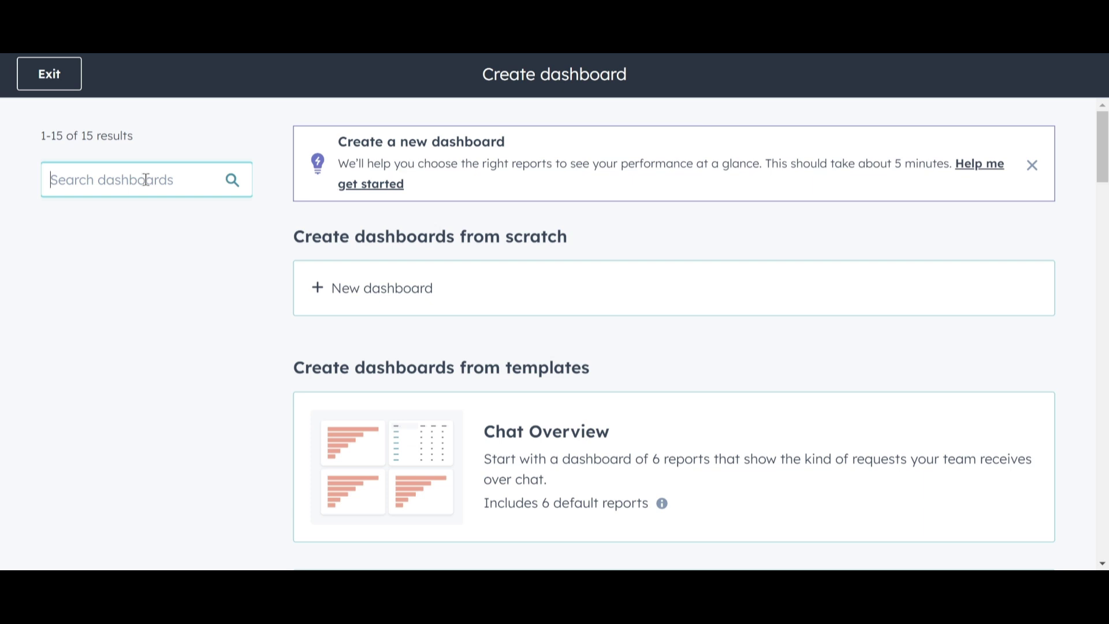
type("sales")
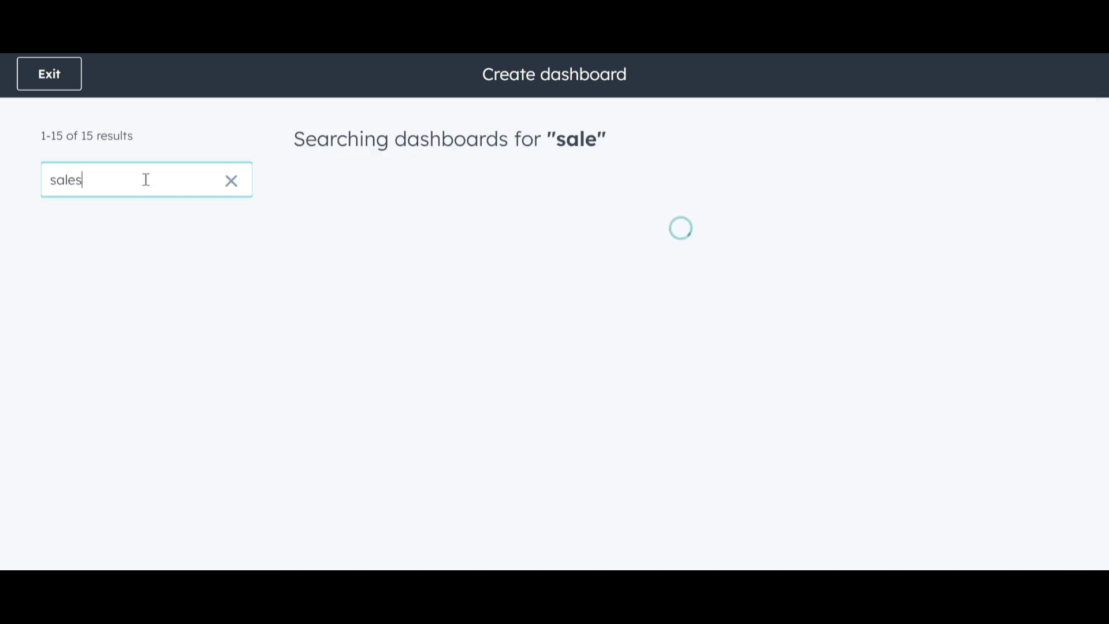
left_click(398, 256)
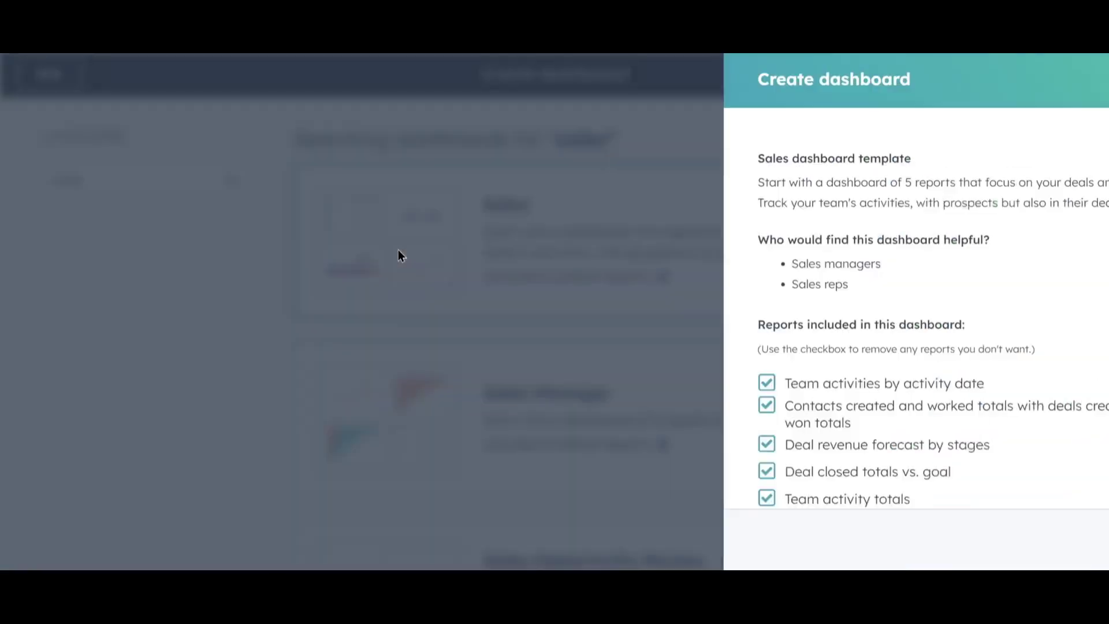
scroll(810, 346, "down", 1)
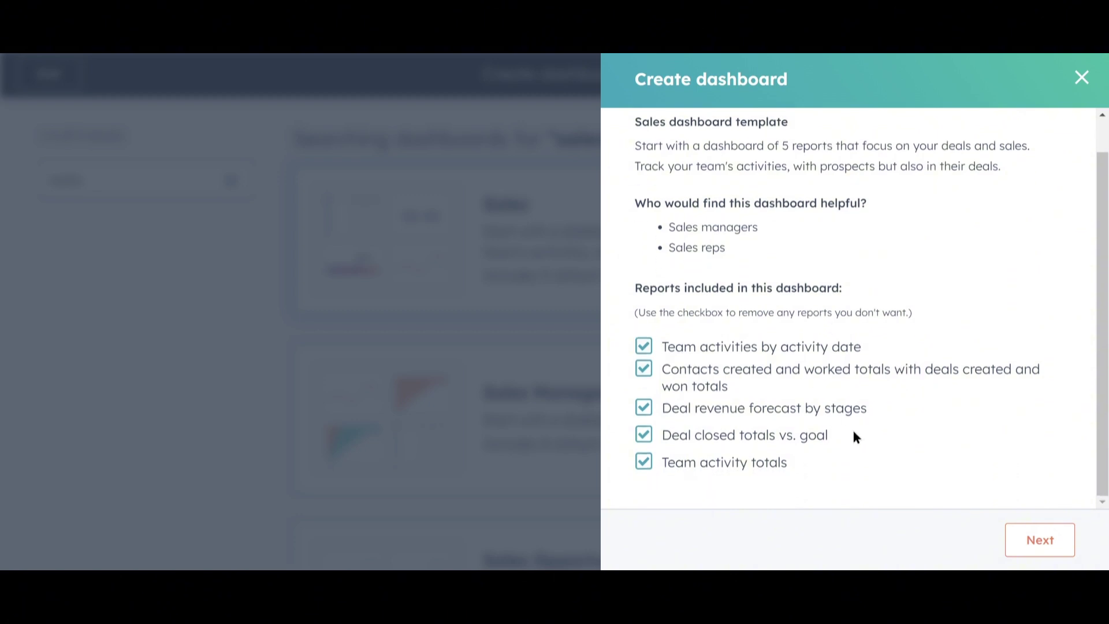
scroll(816, 416, "up", 1)
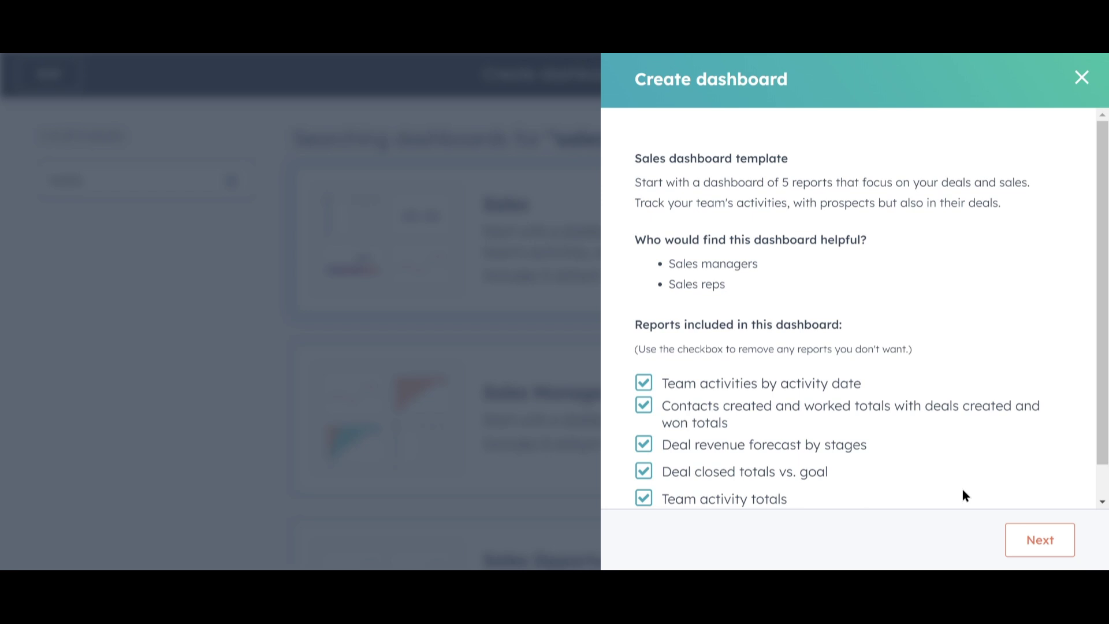
left_click(1018, 539)
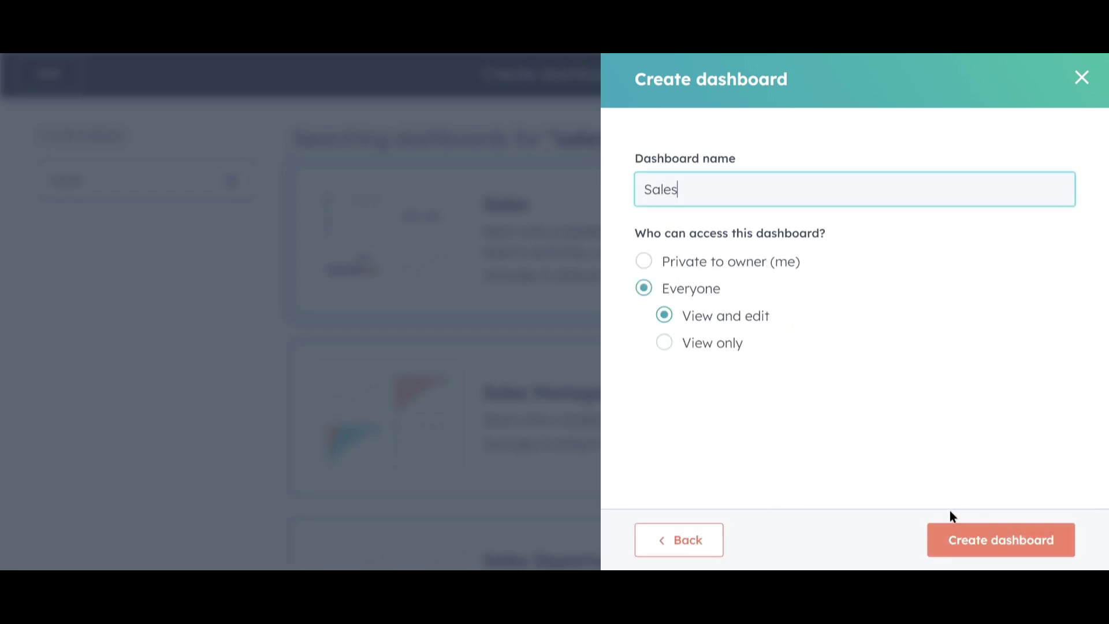
left_click(965, 542)
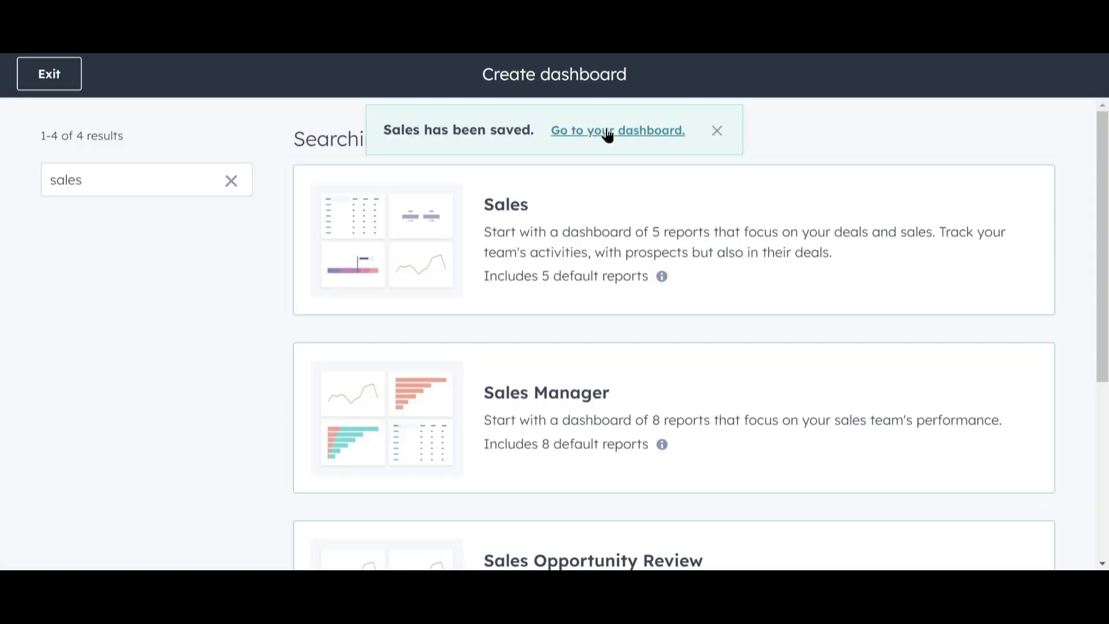
Open the new Sales dashboard and add a Date range quick filter
left_click(658, 139)
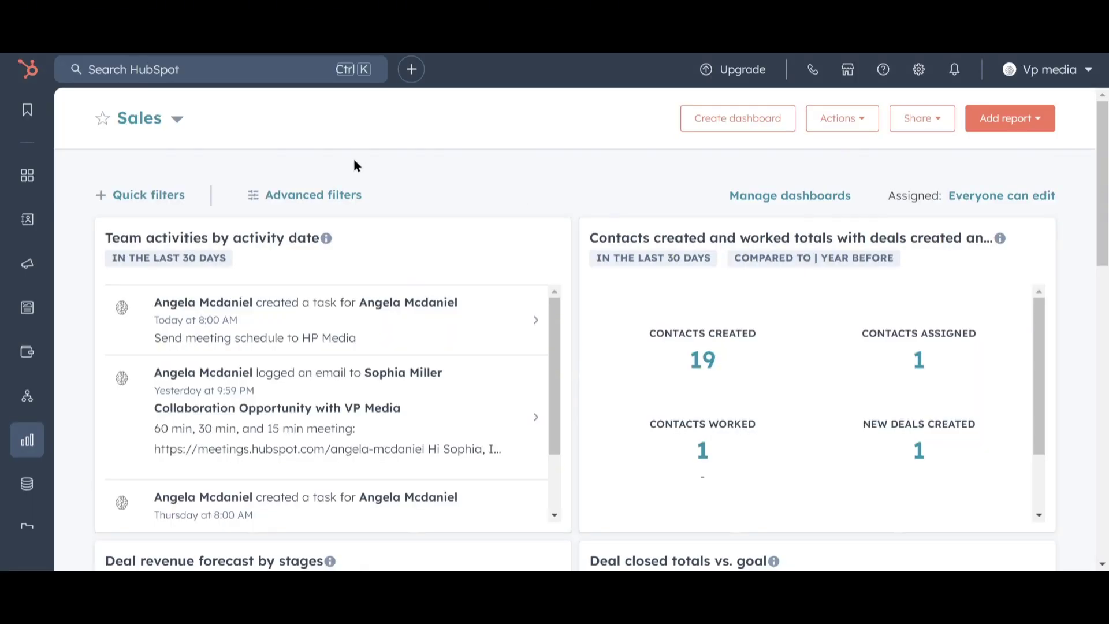
left_click(151, 194)
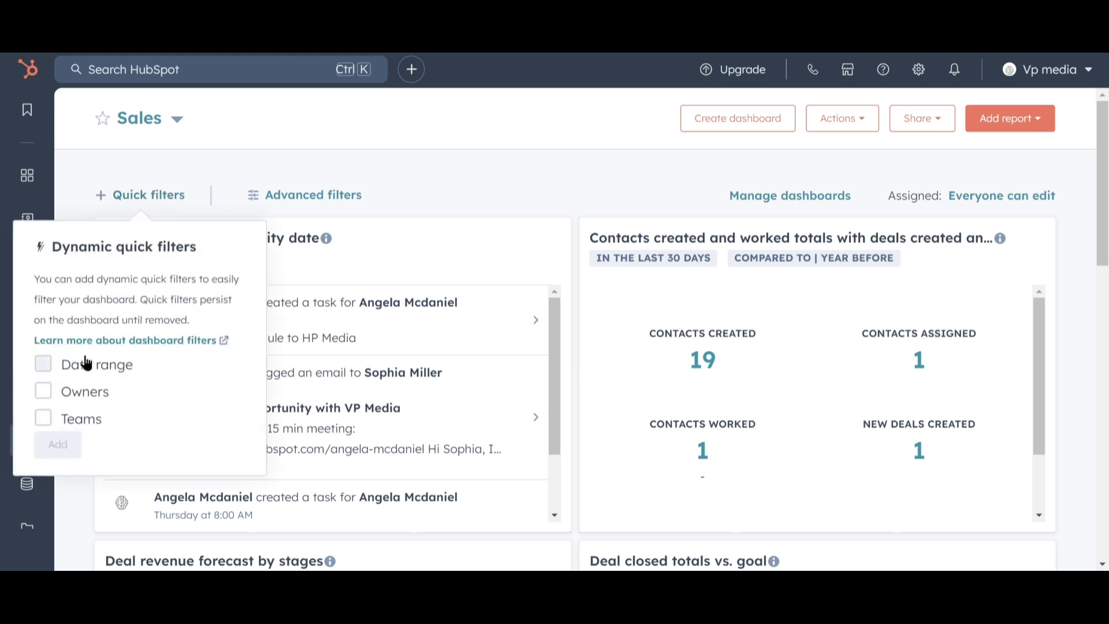
left_click(43, 363)
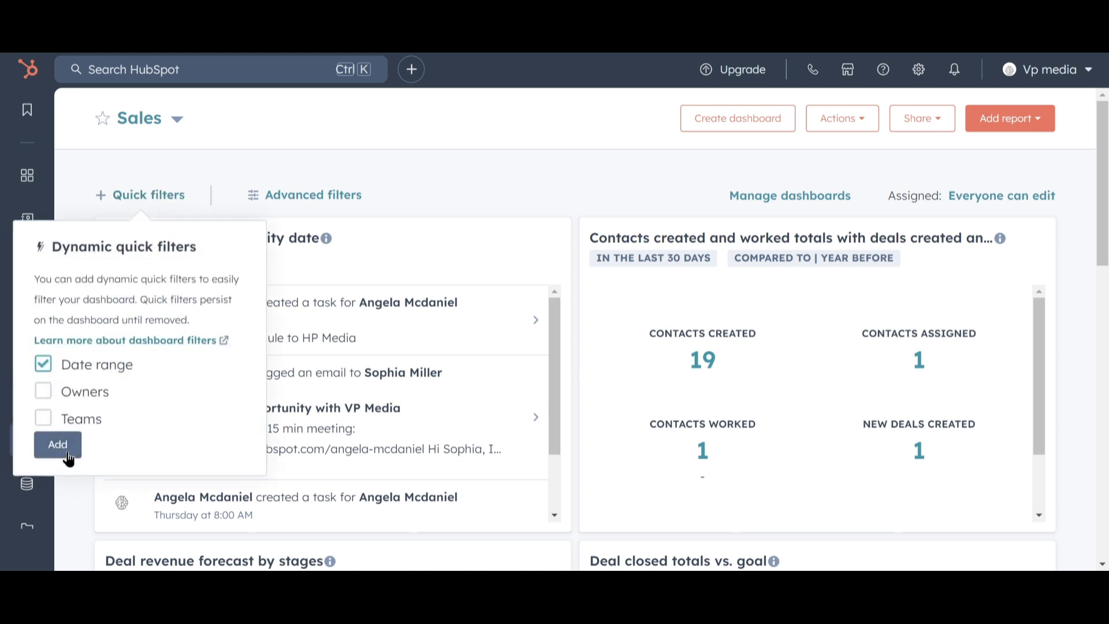
left_click(68, 458)
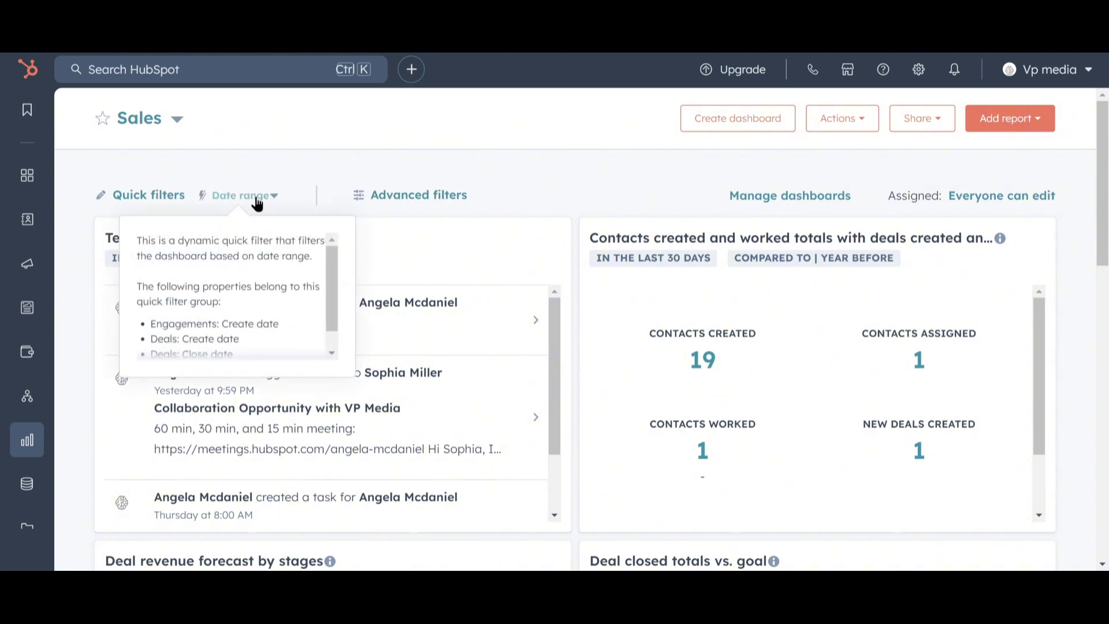
Set the Date range filter to 'is after' January 1, 2024 and apply it
left_click(257, 203)
left_click(148, 411)
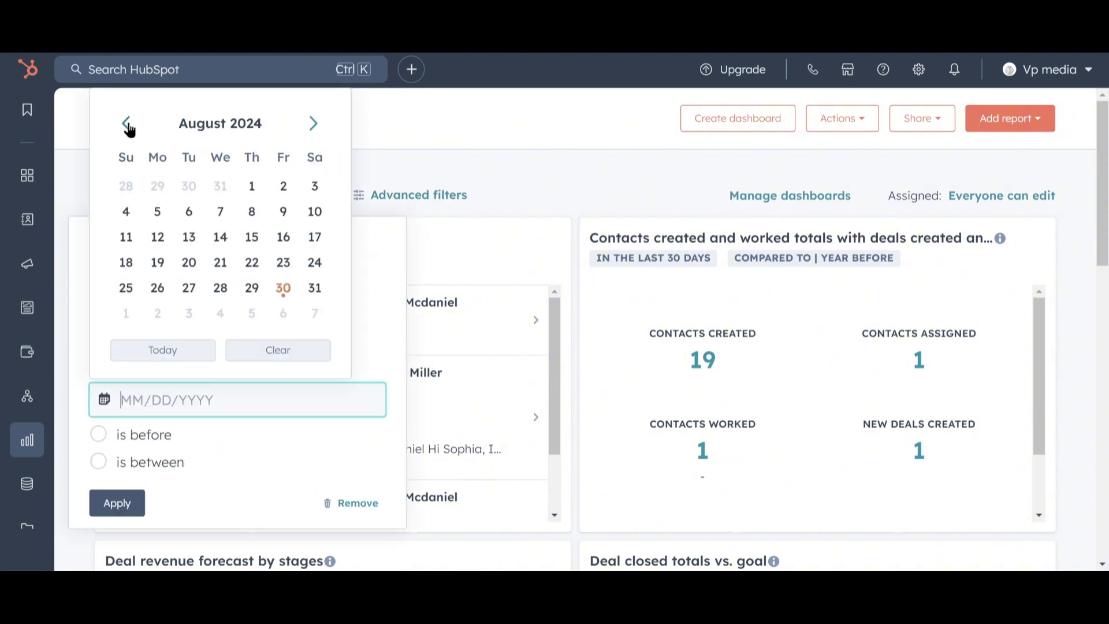
left_click(127, 124)
left_click(127, 124)
left_click(127, 124)
left_click(127, 124)
left_click(127, 124)
left_click(127, 124)
left_click(127, 124)
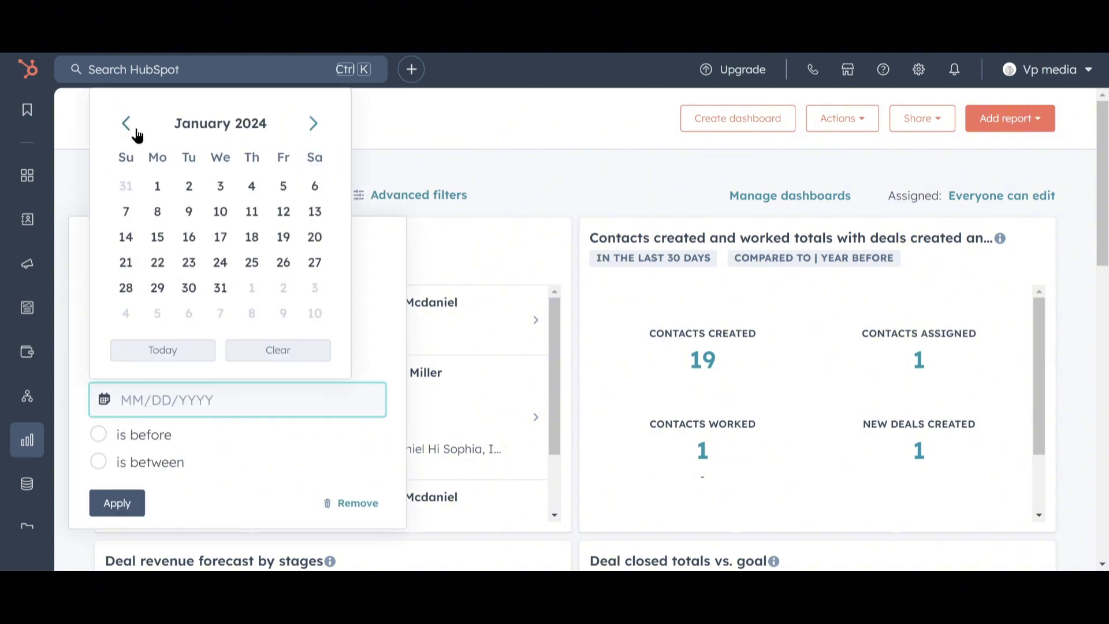
left_click(157, 187)
left_click(125, 503)
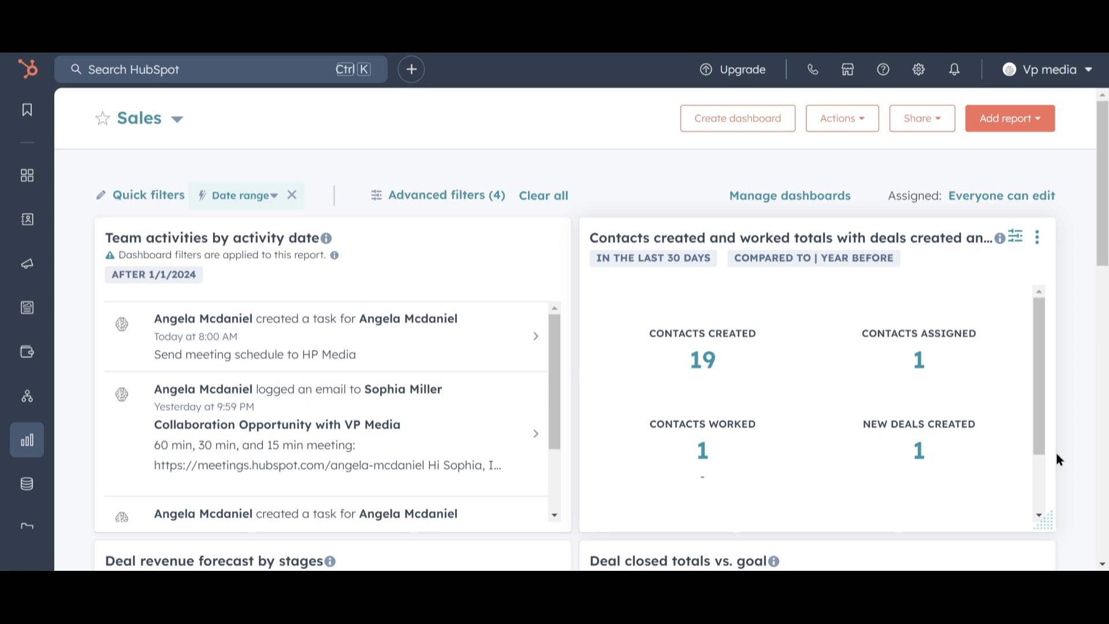
scroll(1063, 416, "down", 7)
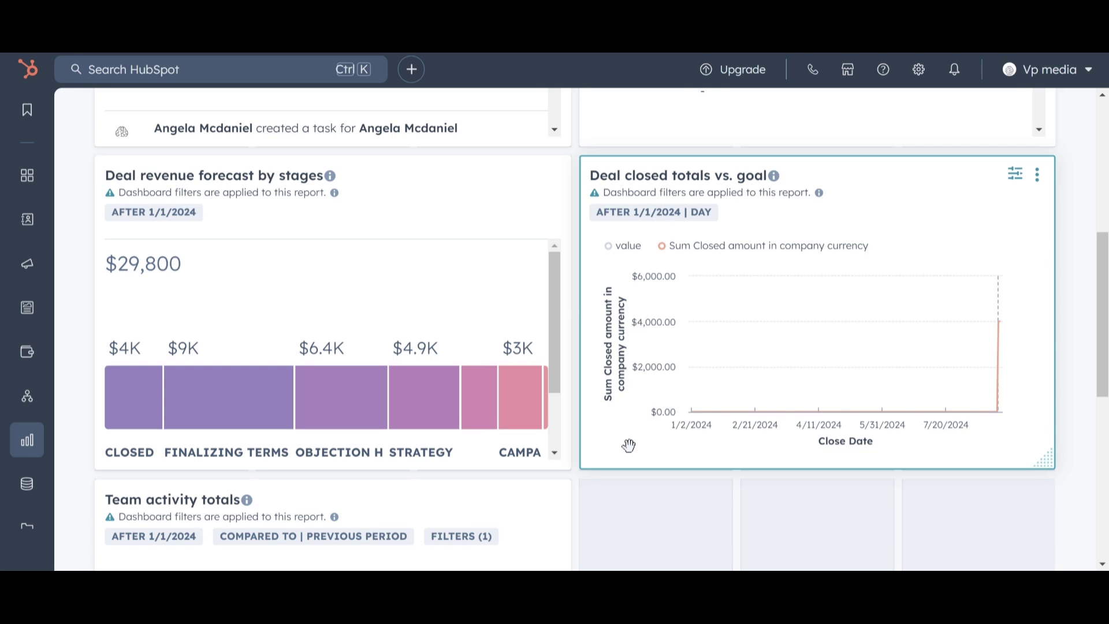
scroll(628, 445, "down", 5)
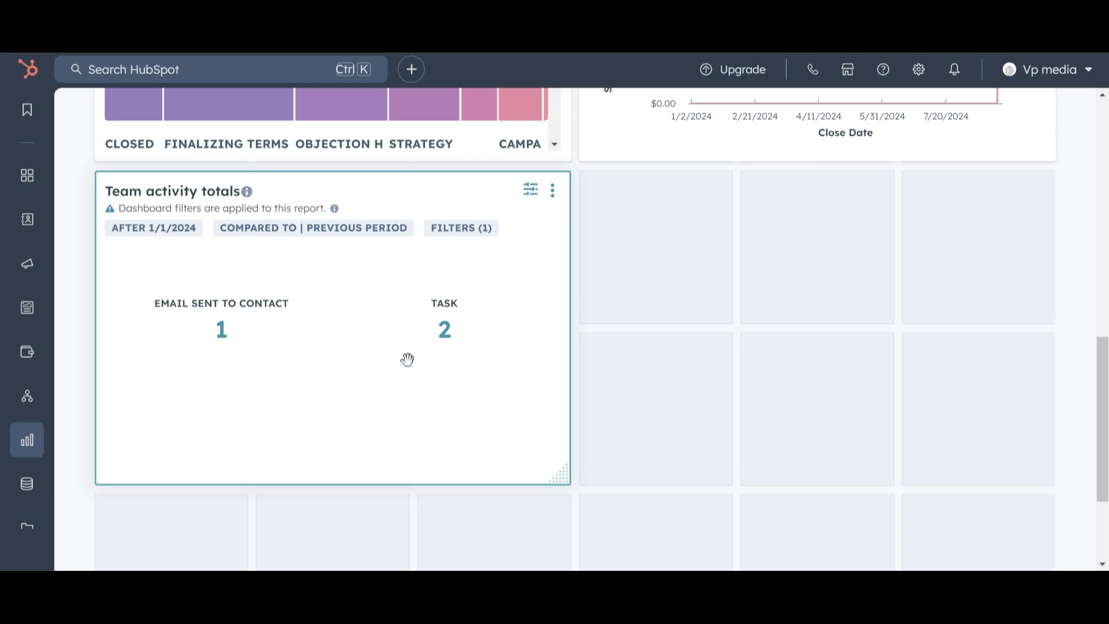
scroll(413, 418, "up", 1)
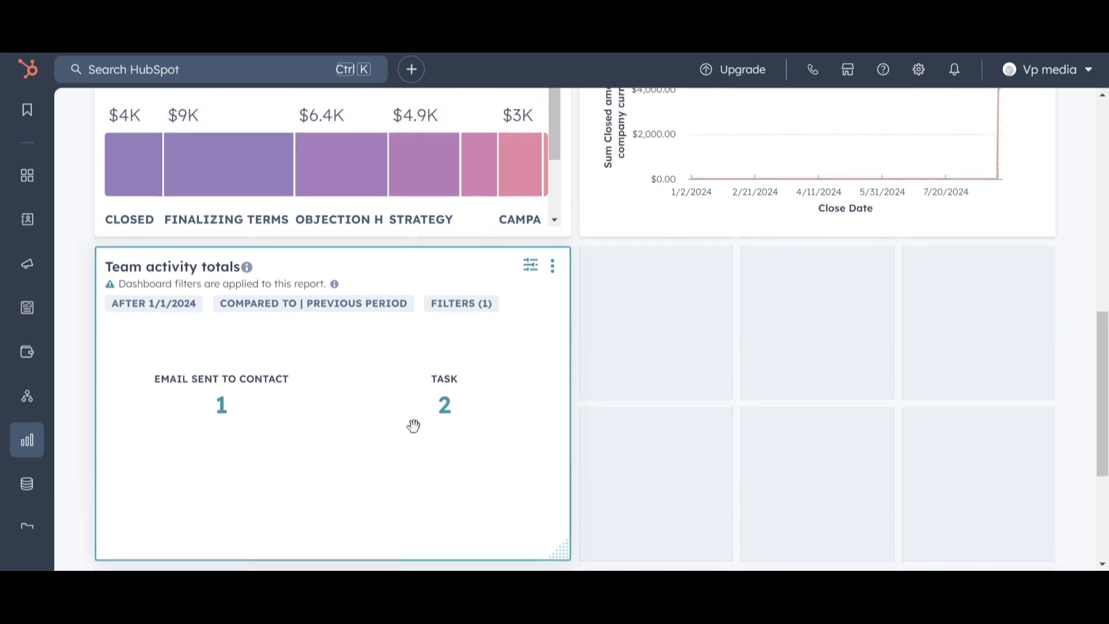
scroll(373, 406, "up", 4)
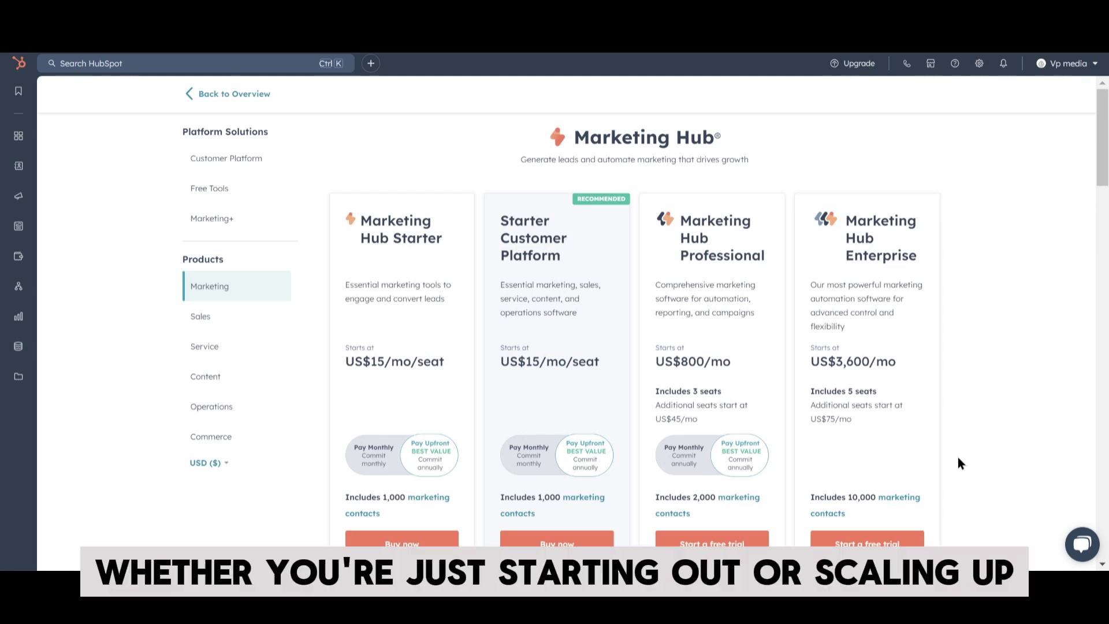
Scroll through the Marketing Hub pricing plans, including Enterprise at US$3,600/mo
scroll(958, 458, "down", 1)
scroll(958, 461, "up", 1)
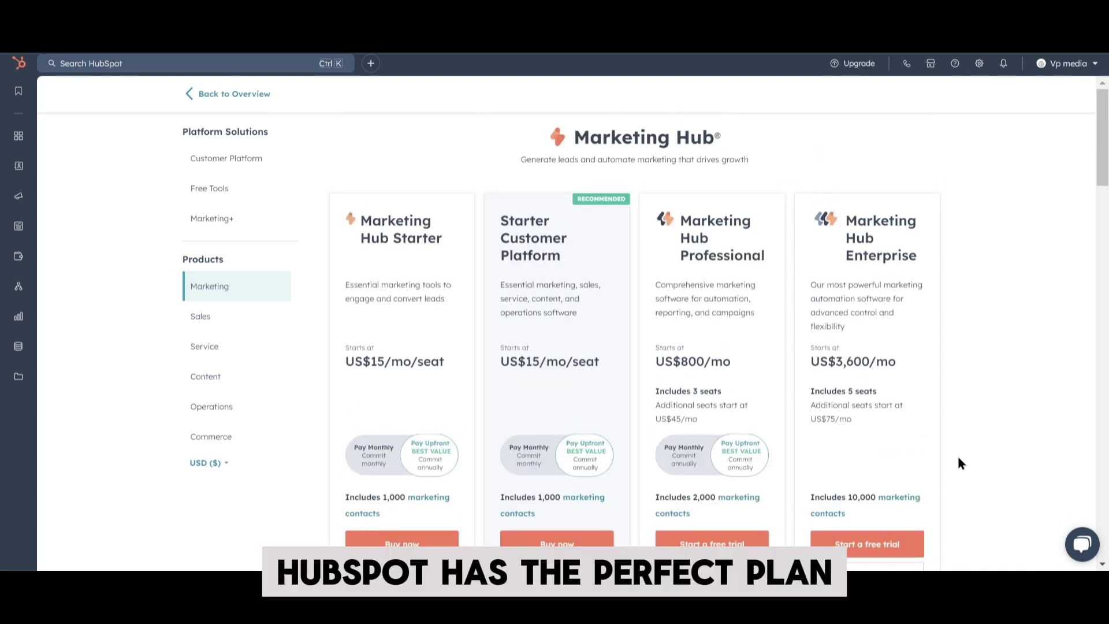
scroll(957, 460, "down", 1)
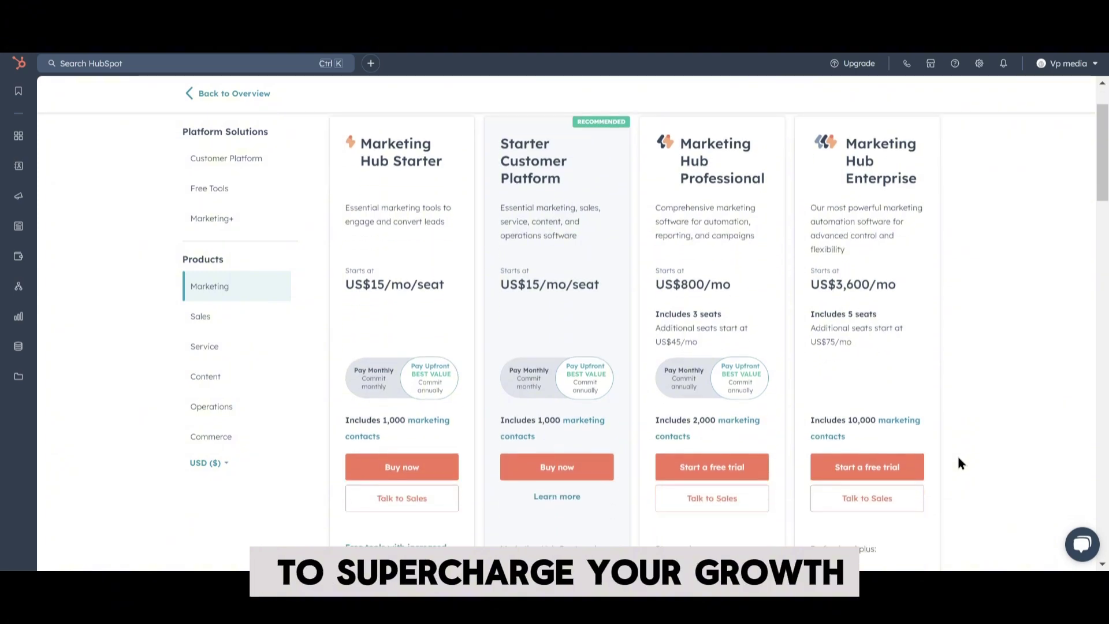